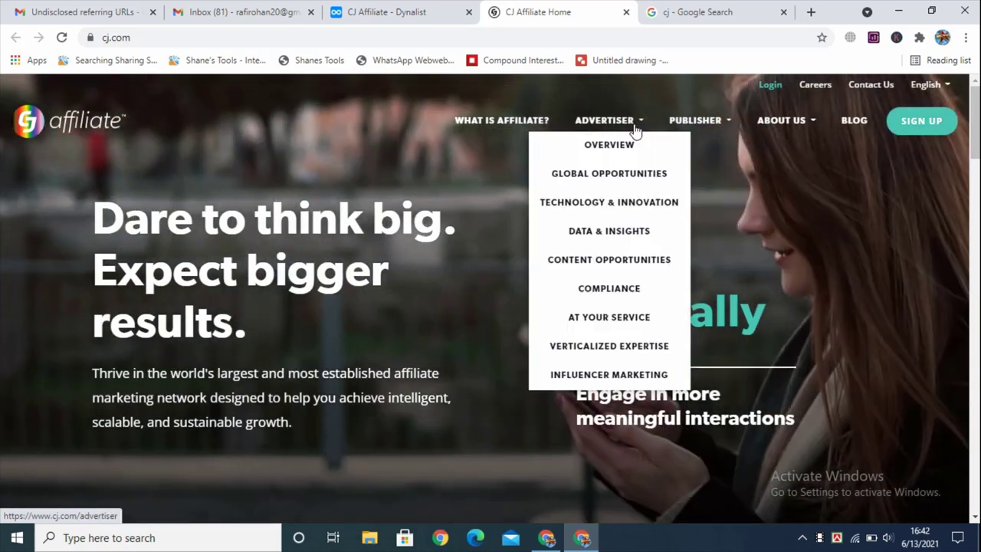
# Step: Open the Become a CJ Publisher sign-up form from the Publishers section
pyautogui.moveTo(717, 130)
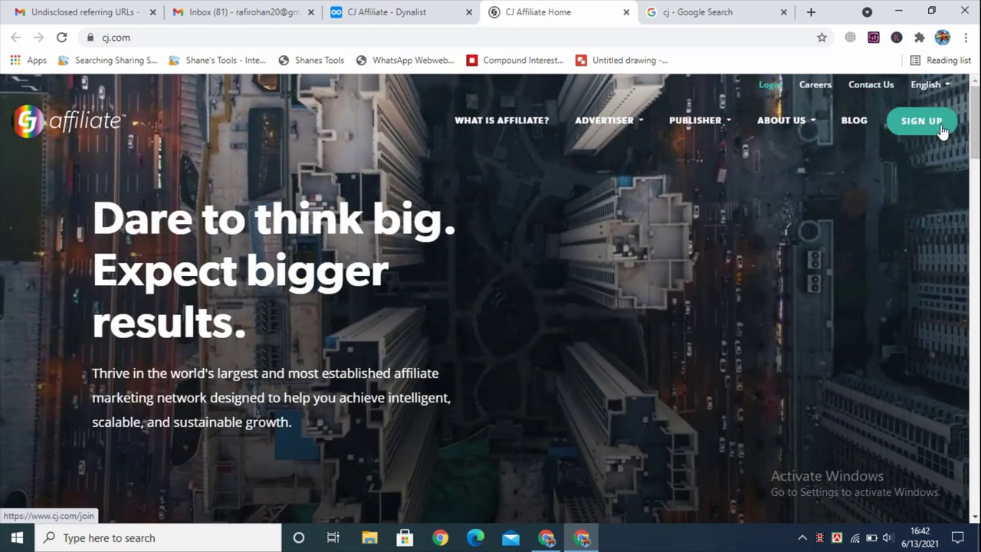
pyautogui.scroll(-2, 677, 269)
pyautogui.scroll(-10, 513, 394)
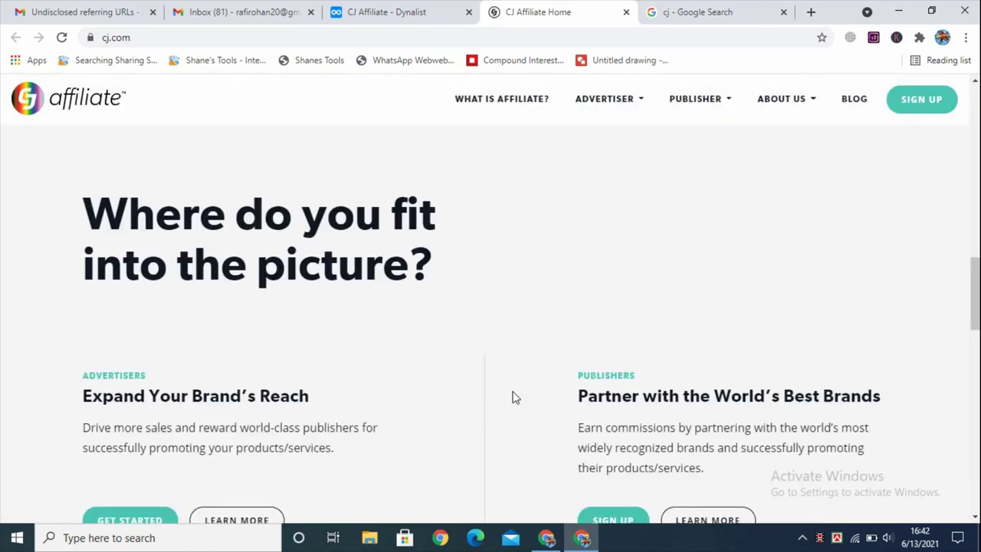
pyautogui.scroll(1, 92, 280)
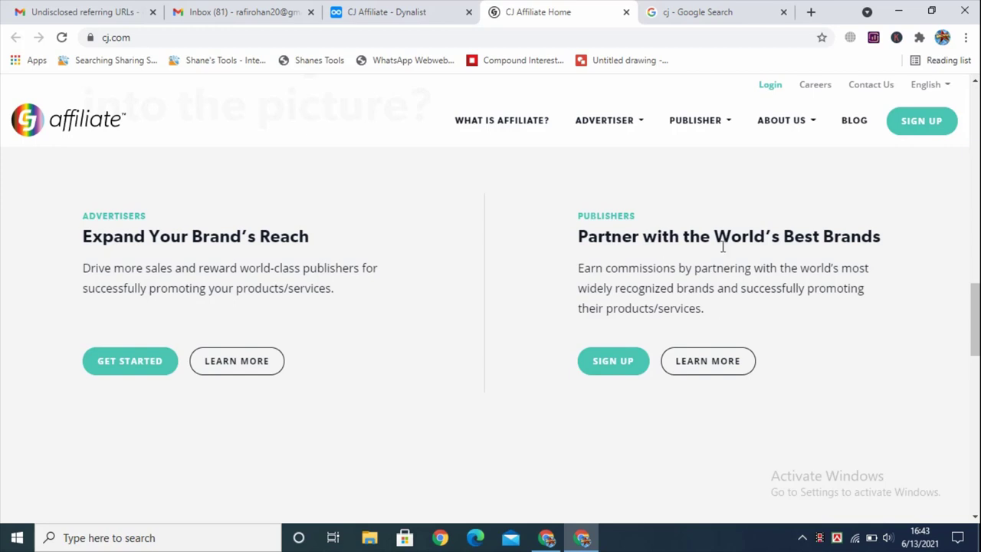
pyautogui.click(621, 365)
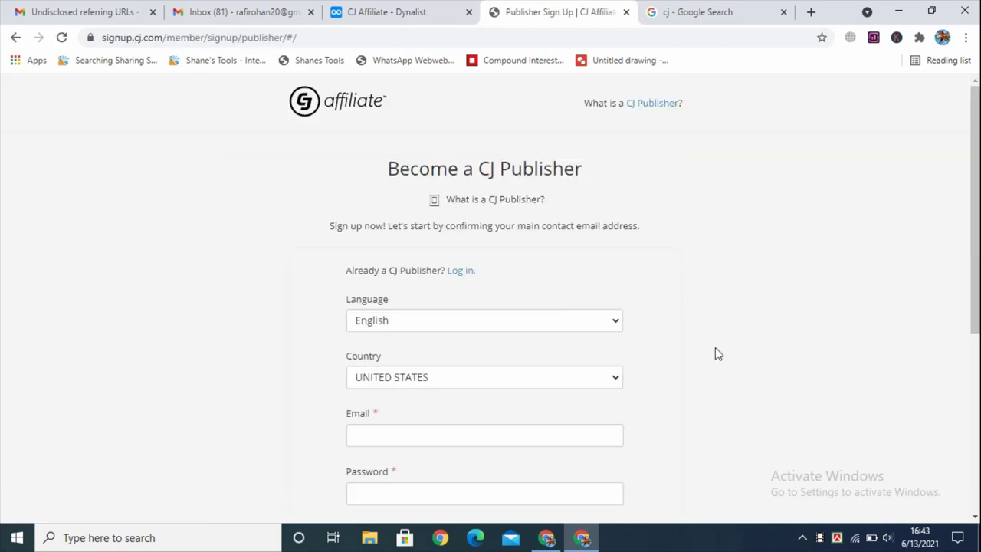
# Step: Set Country to Bangladesh and paste in the account e-mail address
pyautogui.scroll(-2, 713, 350)
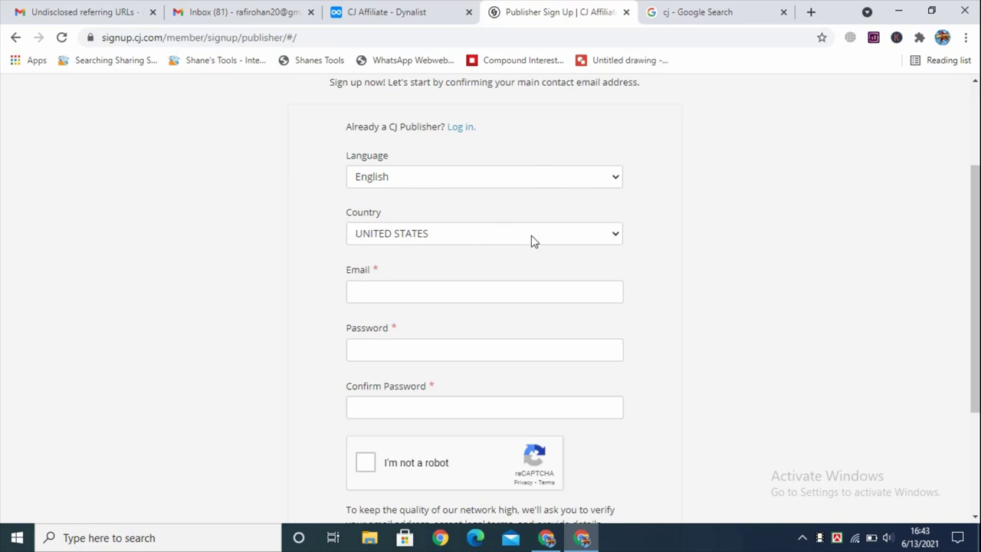
pyautogui.click(560, 237)
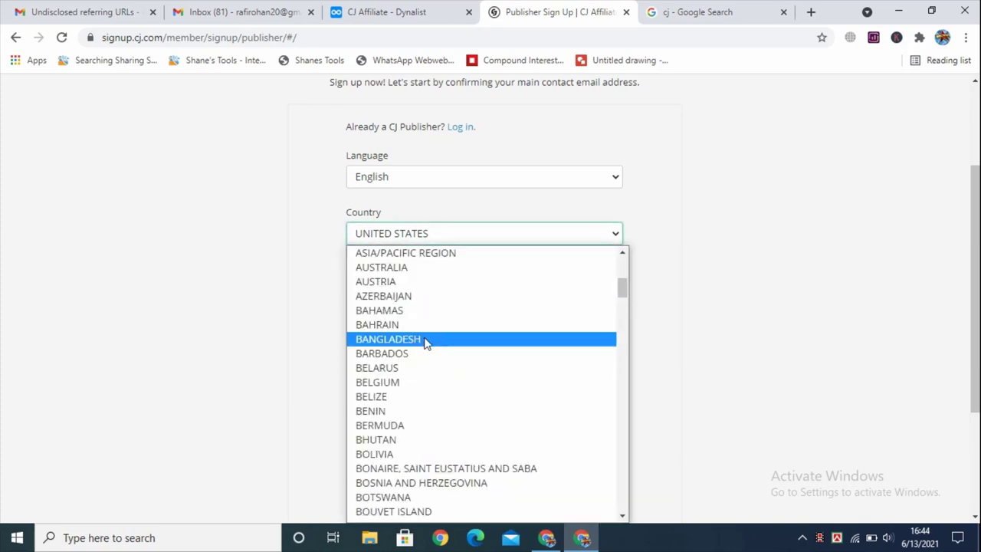
pyautogui.press('Escape')
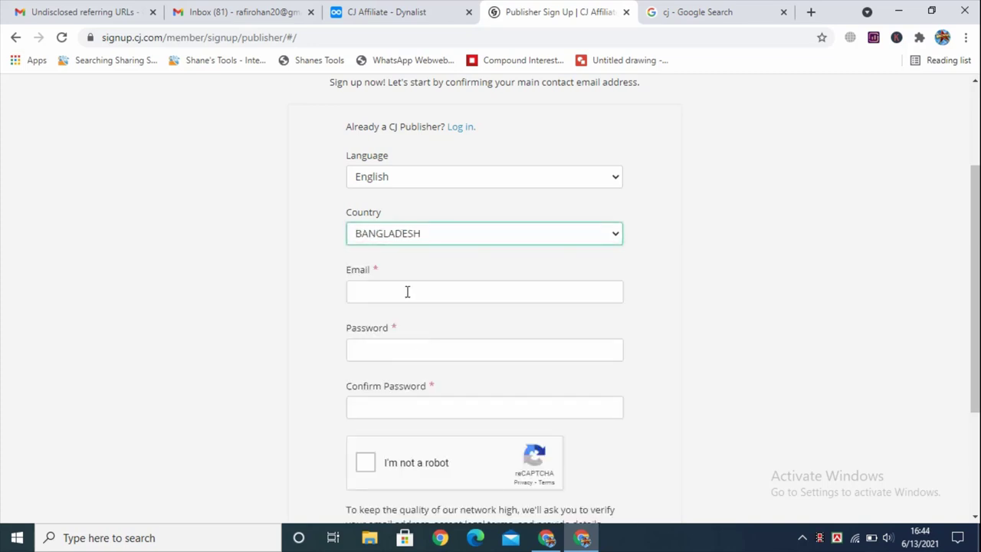
pyautogui.click(406, 291)
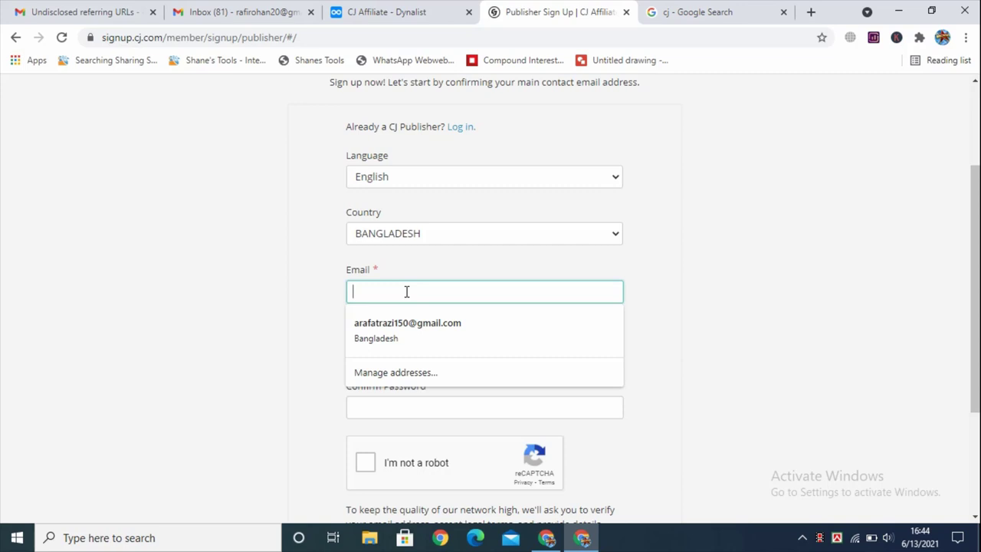
pyautogui.hotkey('ctrl', 'v')
pyautogui.scroll(-1, 445, 342)
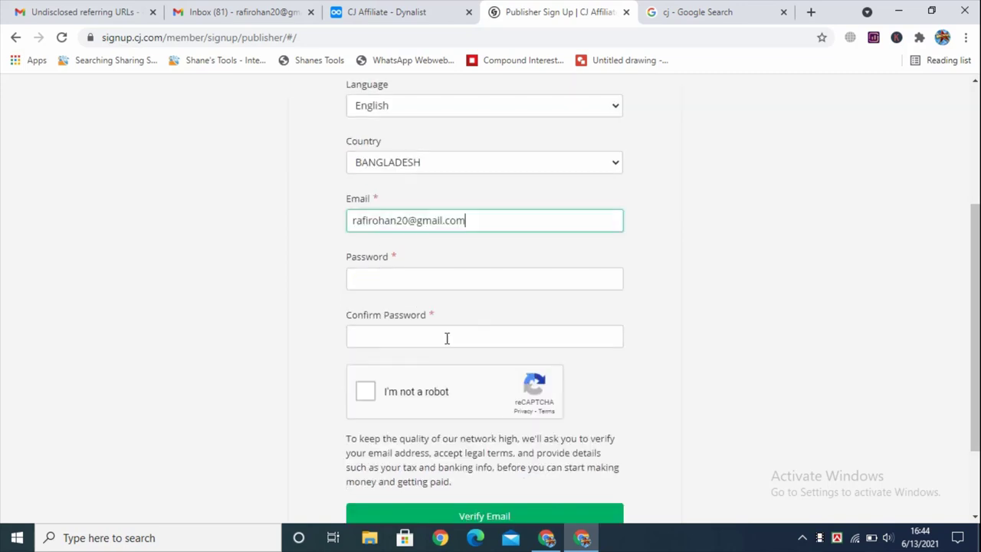
# Step: Fill both password fields with the browser's generated password
pyautogui.click(396, 281)
pyautogui.click(316, 278)
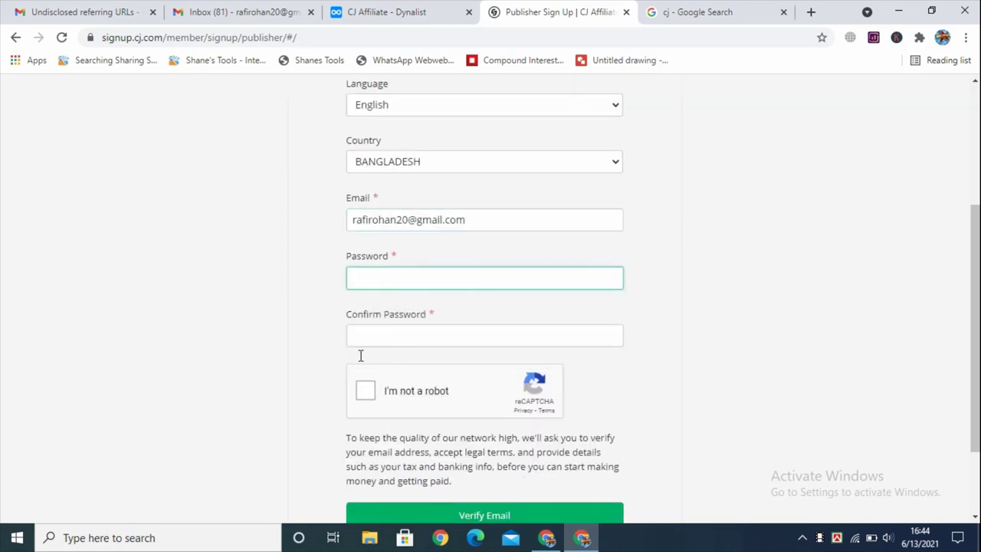
pyautogui.click(385, 277)
pyautogui.click(399, 304)
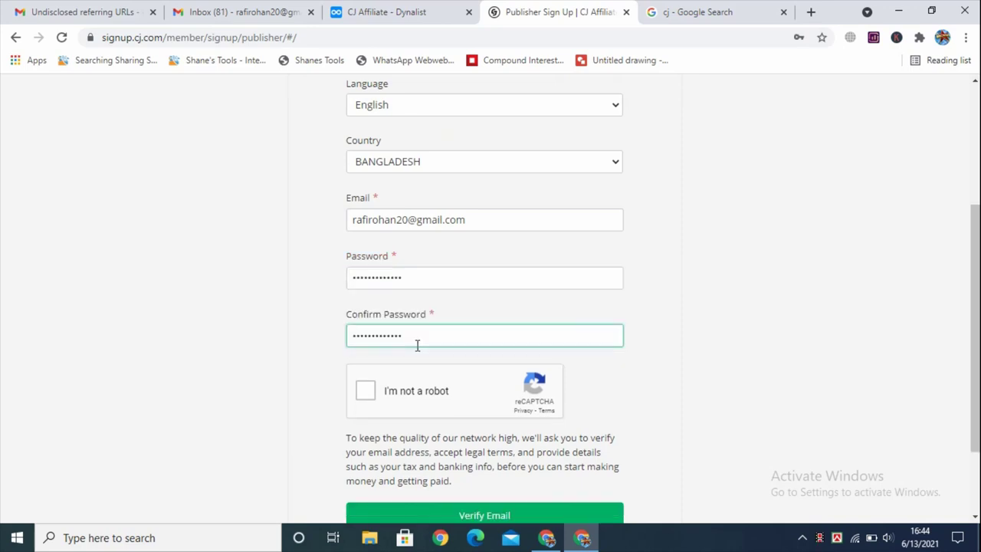
pyautogui.scroll(-1, 351, 333)
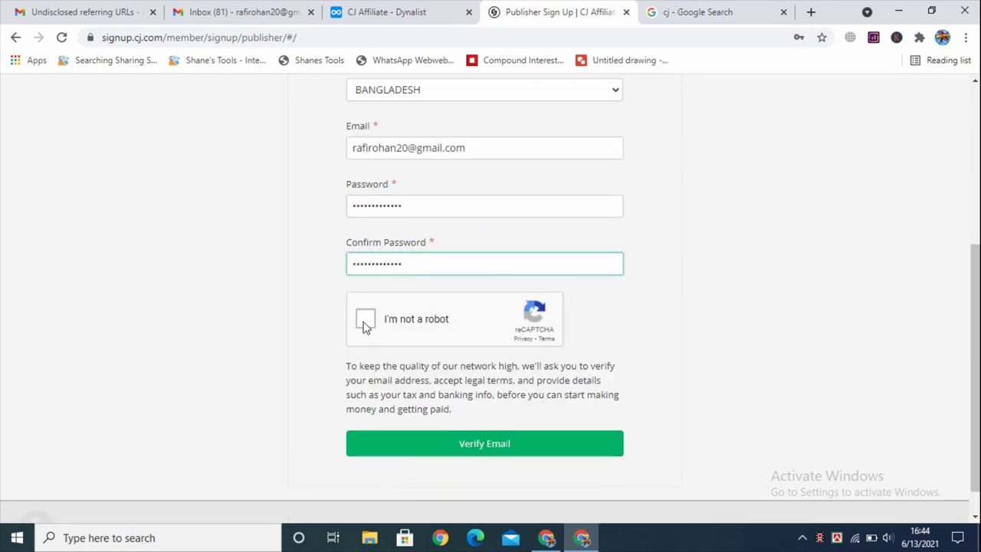
# Step: Pass the reCAPTCHA by selecting the motorcycle images
pyautogui.click(364, 324)
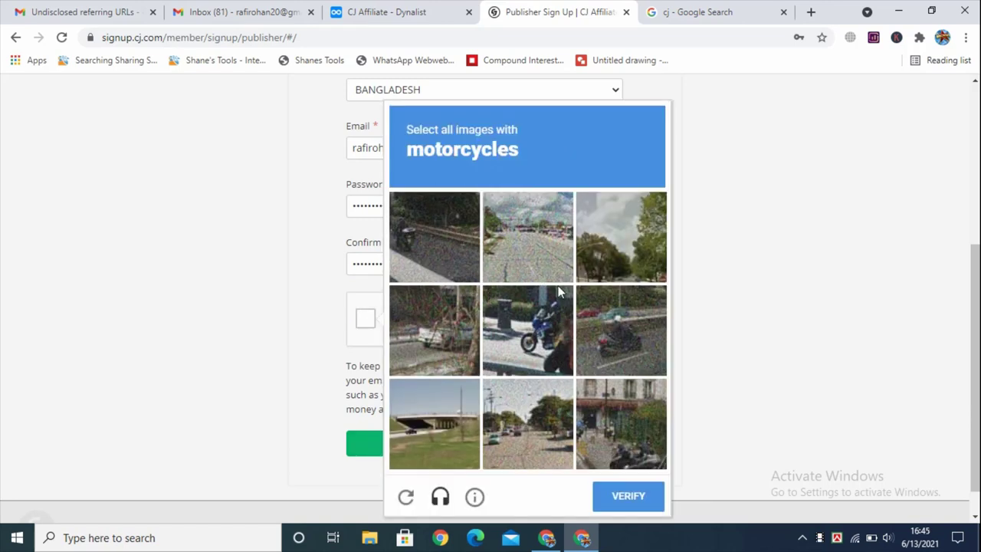
pyautogui.click(541, 331)
pyautogui.click(637, 330)
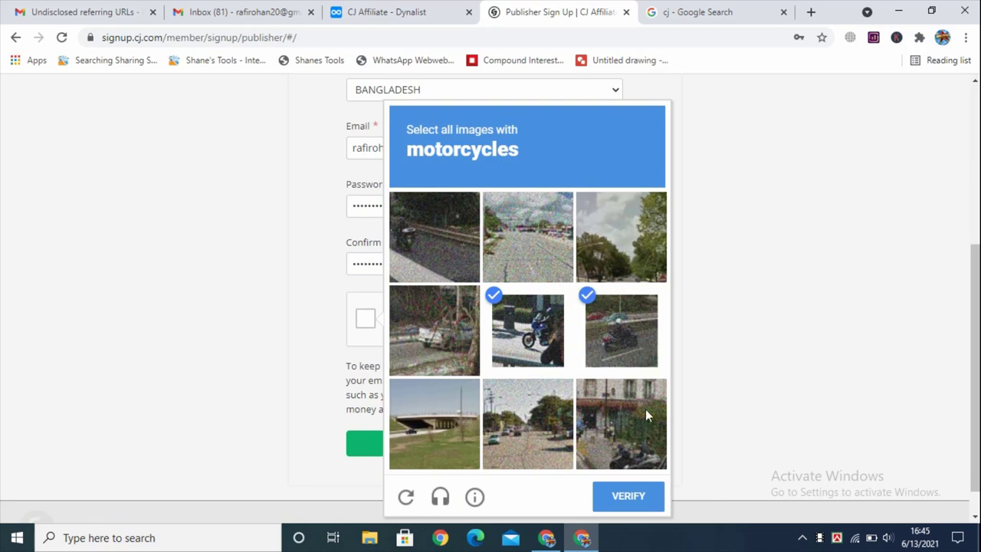
pyautogui.click(638, 452)
pyautogui.click(640, 495)
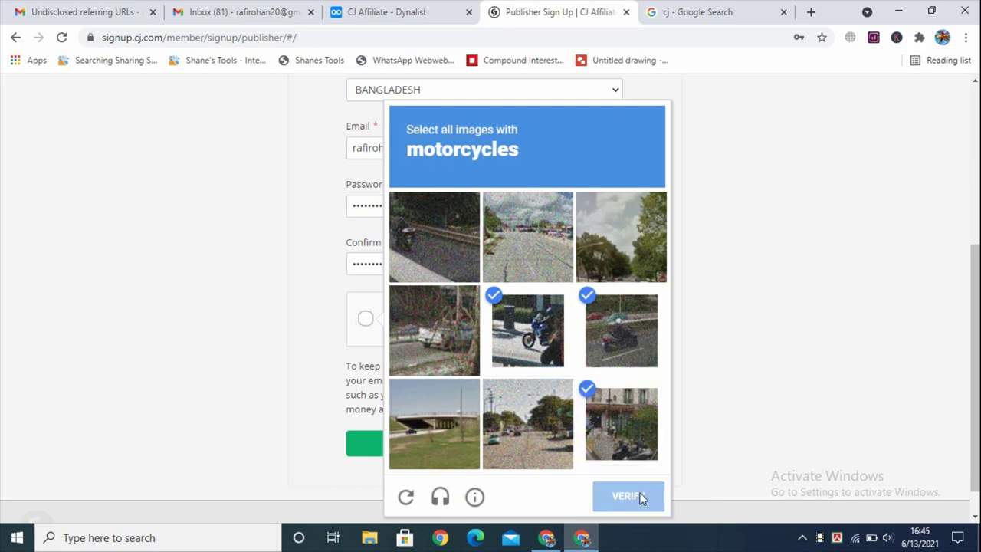
# Step: Submit the sign-up with Verify Email and switch to the Gmail inbox
pyautogui.scroll(-1, 517, 430)
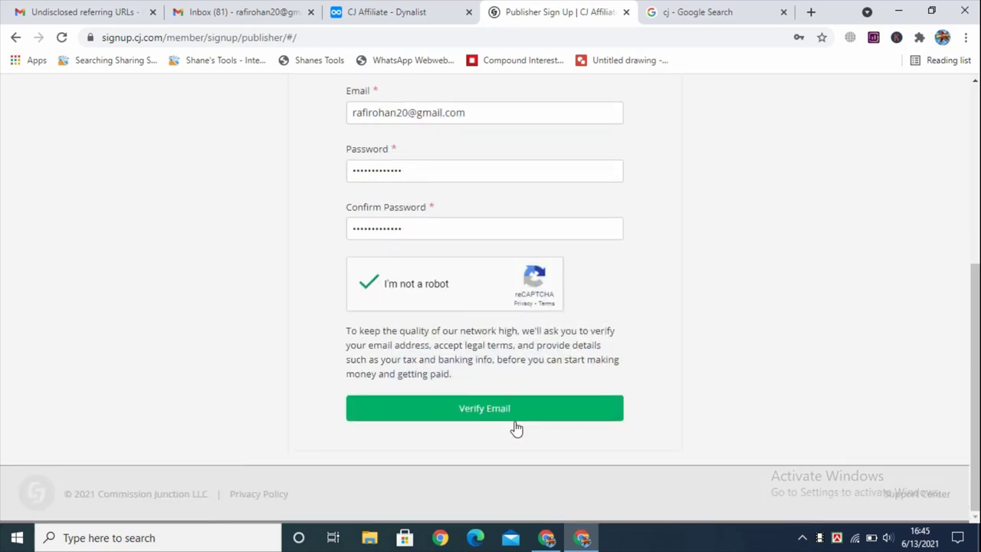
pyautogui.click(508, 412)
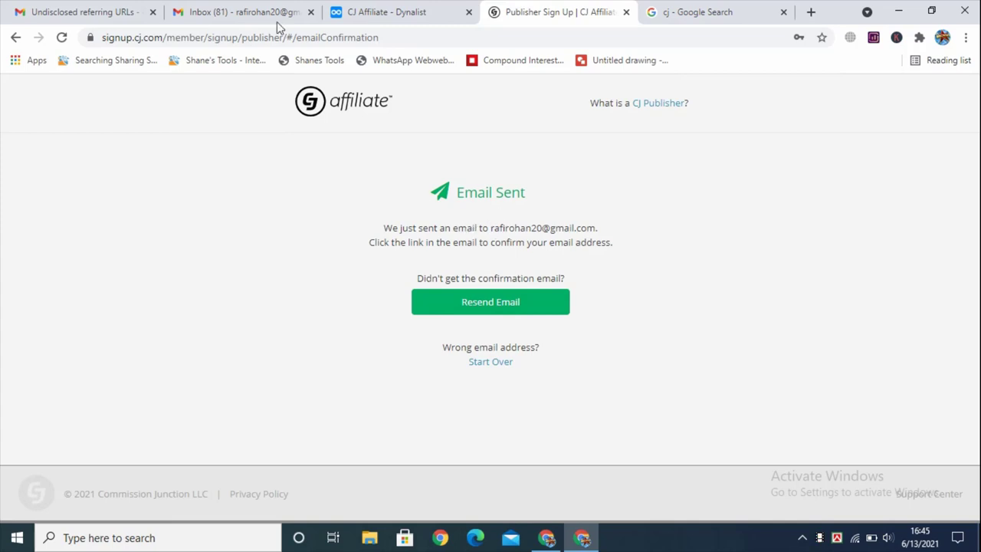
pyautogui.click(234, 9)
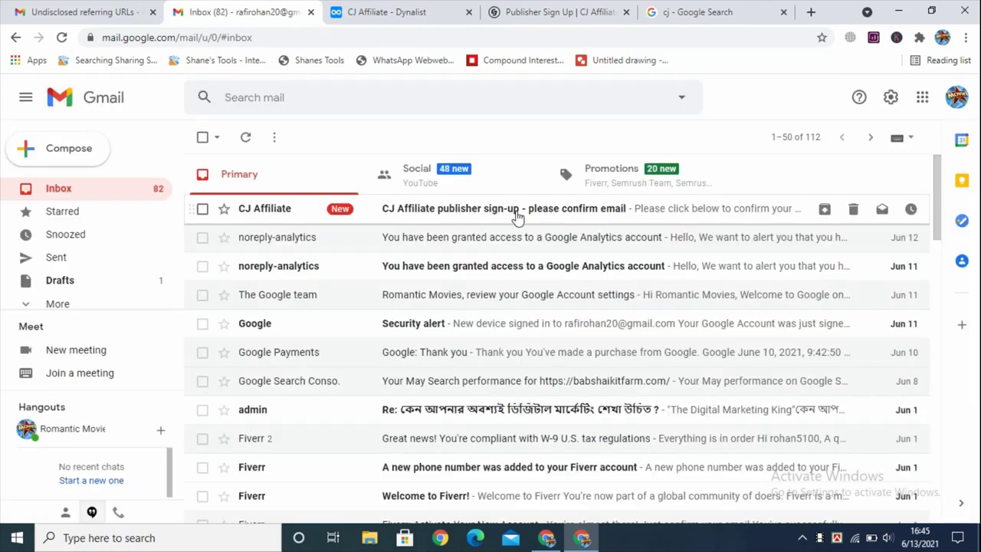
# Step: Open the CJ confirmation email and follow its Create My CJ Publisher Account link
pyautogui.click(433, 213)
pyautogui.scroll(-2, 445, 238)
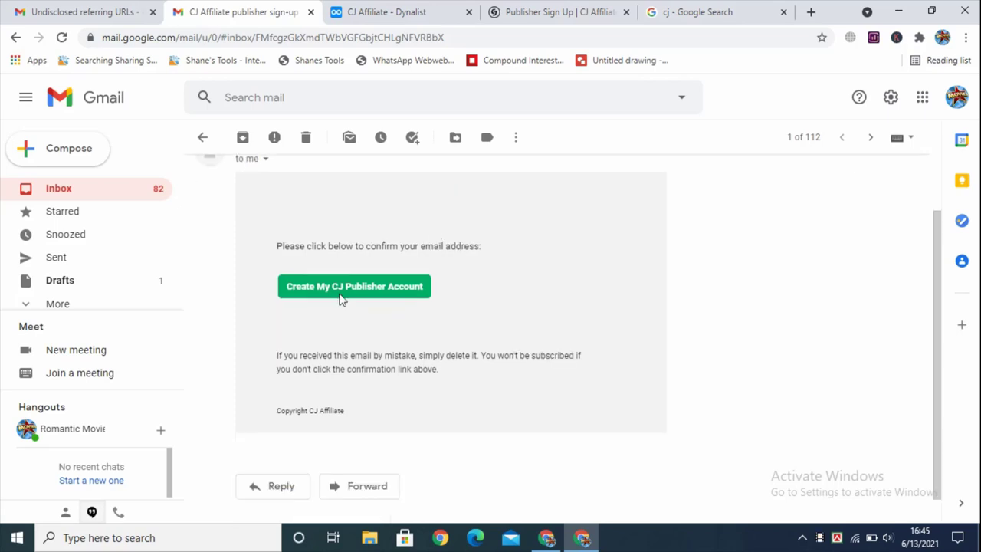
pyautogui.scroll(2, 414, 289)
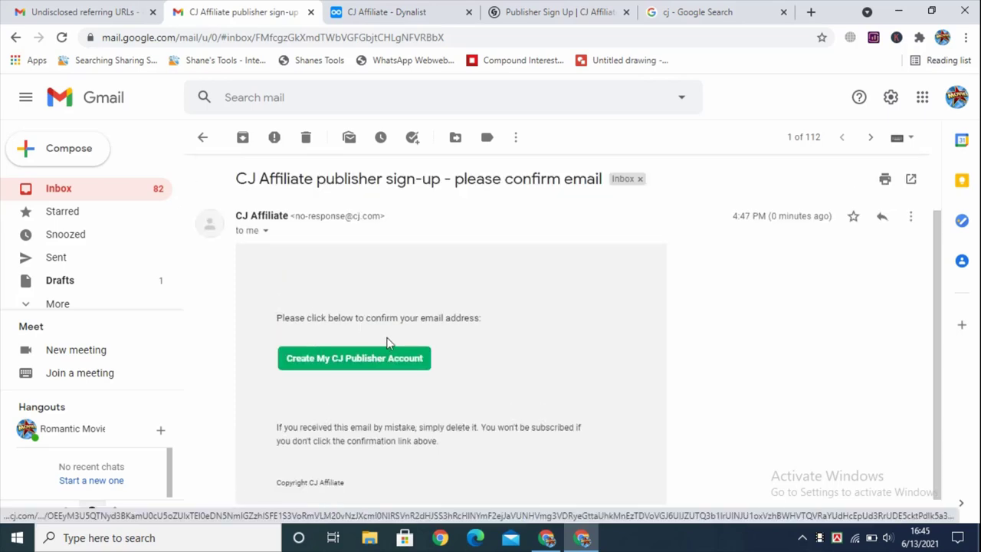
pyautogui.click(351, 360)
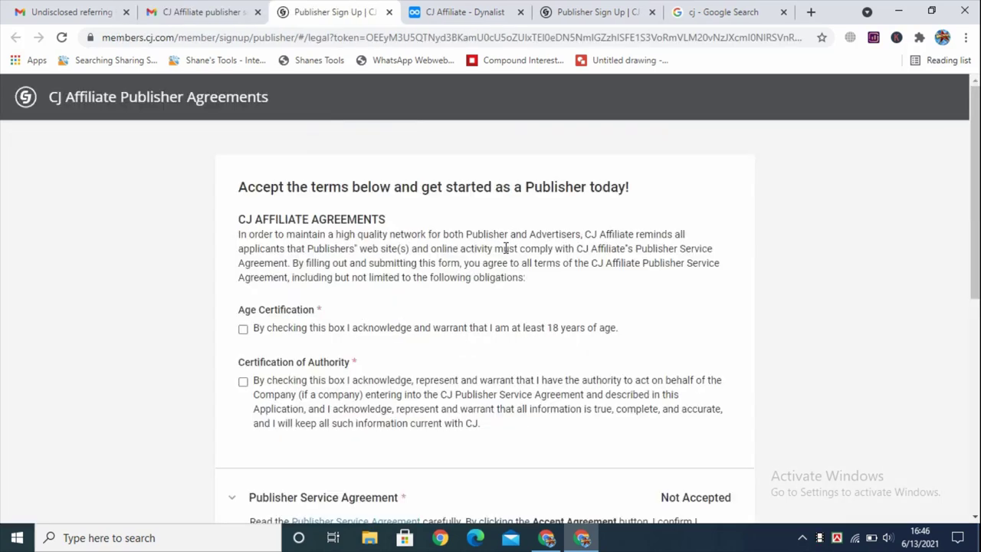
# Step: Tick the certifications for being 18 or older and authorised to act for the company
pyautogui.scroll(-1, 506, 246)
pyautogui.click(243, 258)
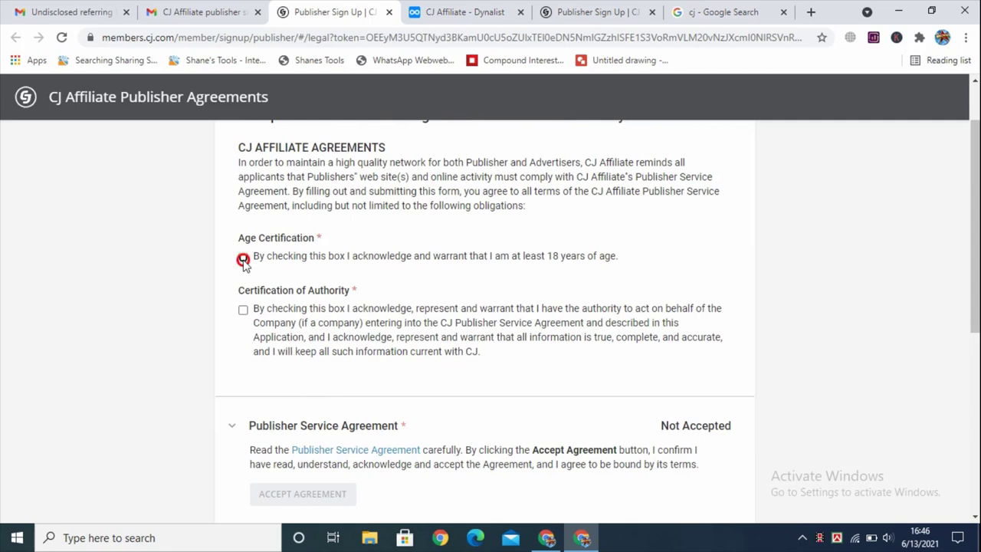
pyautogui.click(243, 310)
pyautogui.scroll(-3, 315, 314)
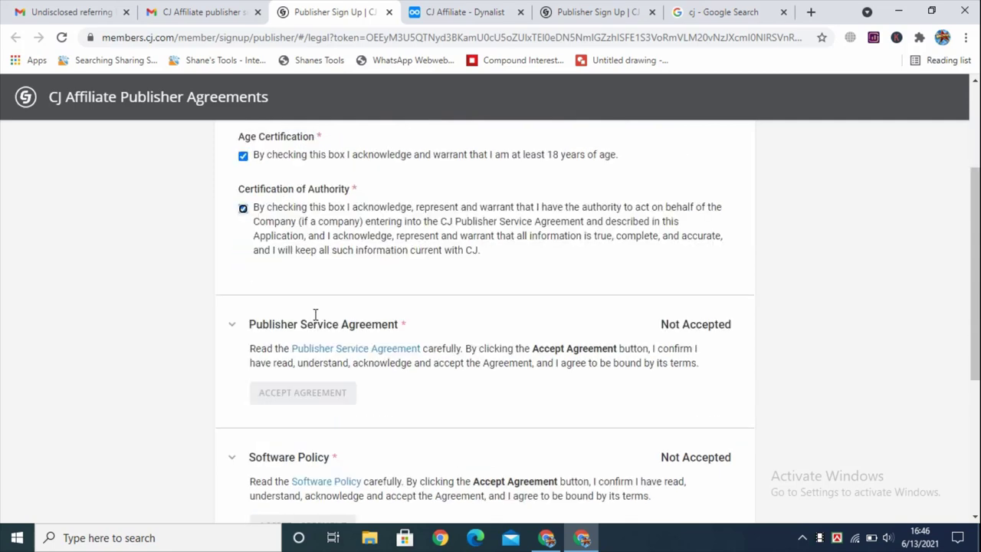
pyautogui.scroll(-2, 363, 298)
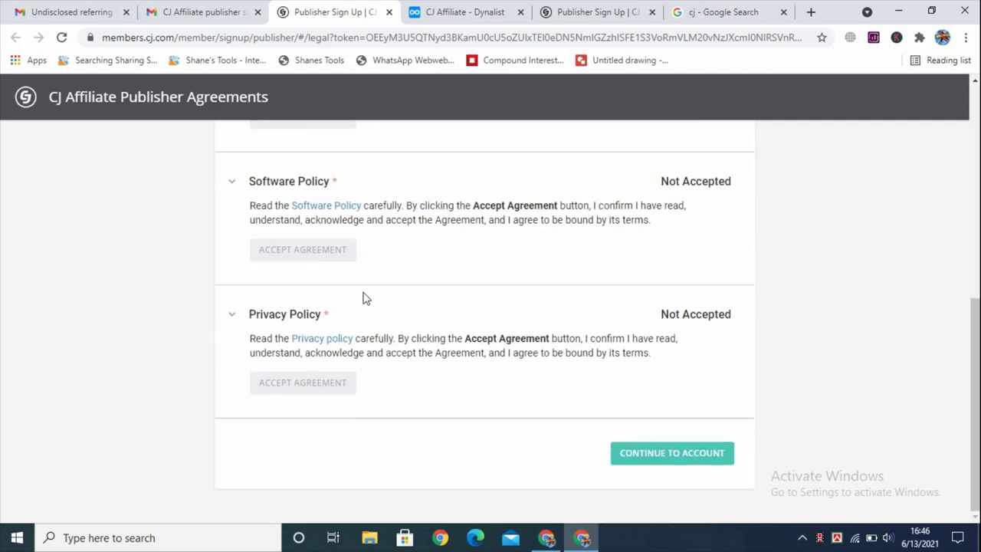
pyautogui.scroll(3, 340, 329)
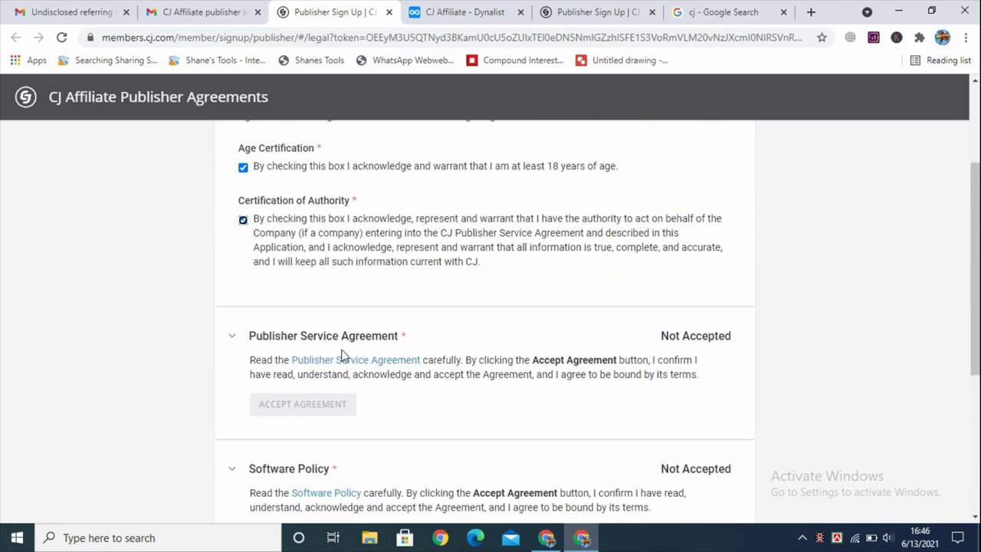
pyautogui.scroll(-2, 344, 353)
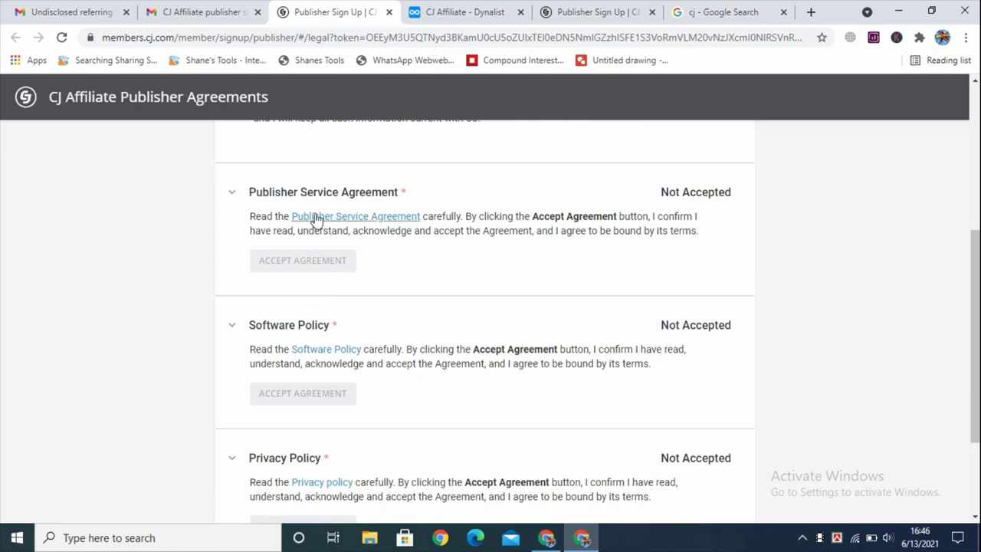
# Step: Read through the Publisher Service Agreement and accept it
pyautogui.click(374, 217)
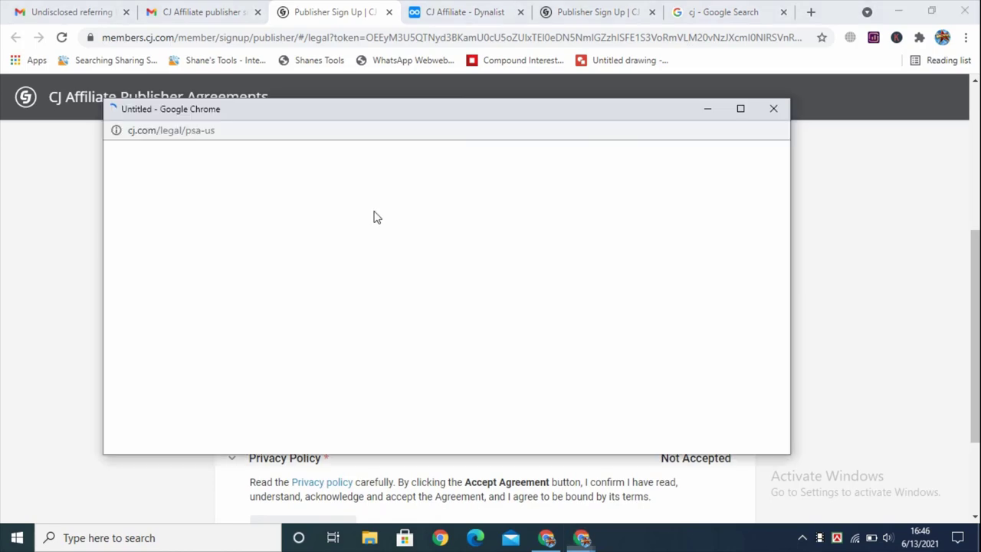
pyautogui.scroll(-10, 499, 267)
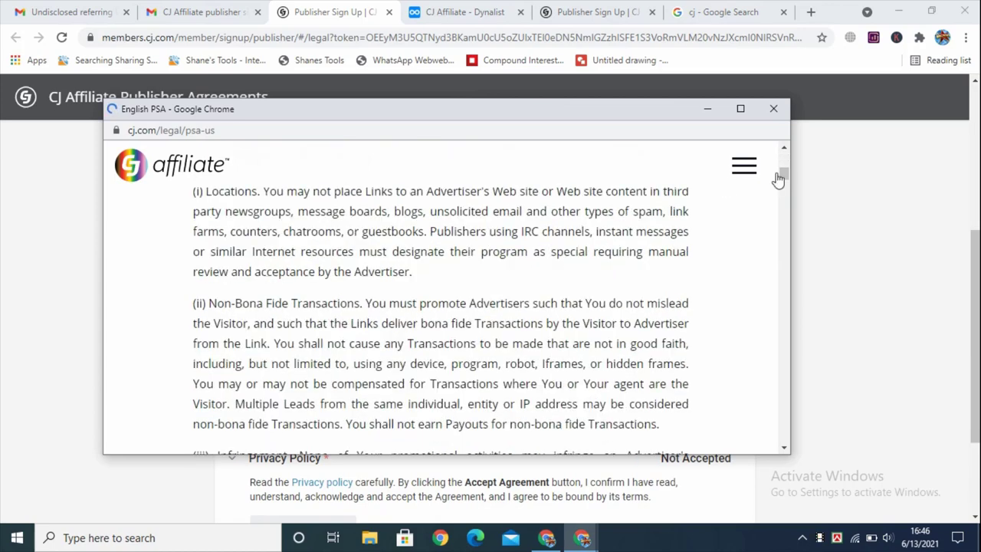
pyautogui.moveTo(780, 176); pyautogui.dragTo(802, 452)
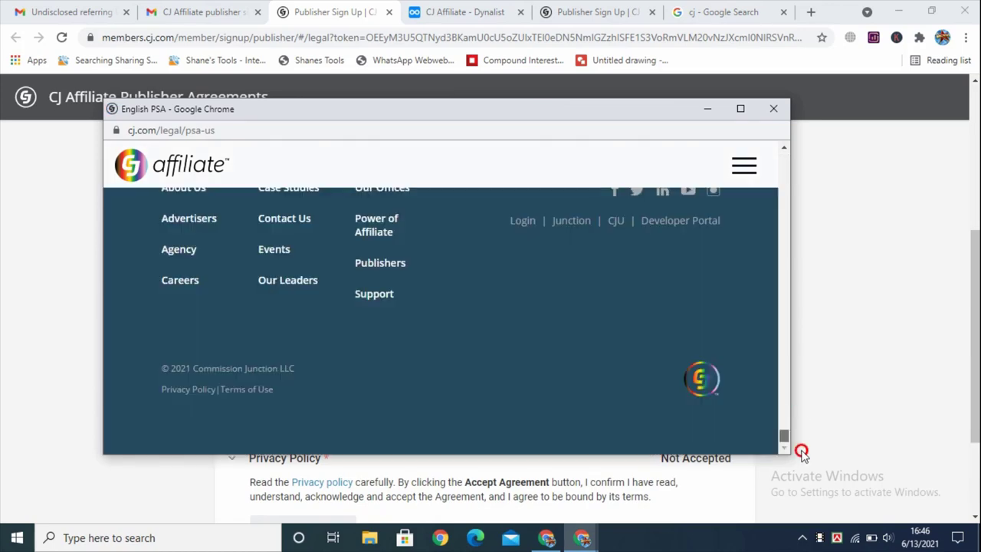
pyautogui.click(774, 108)
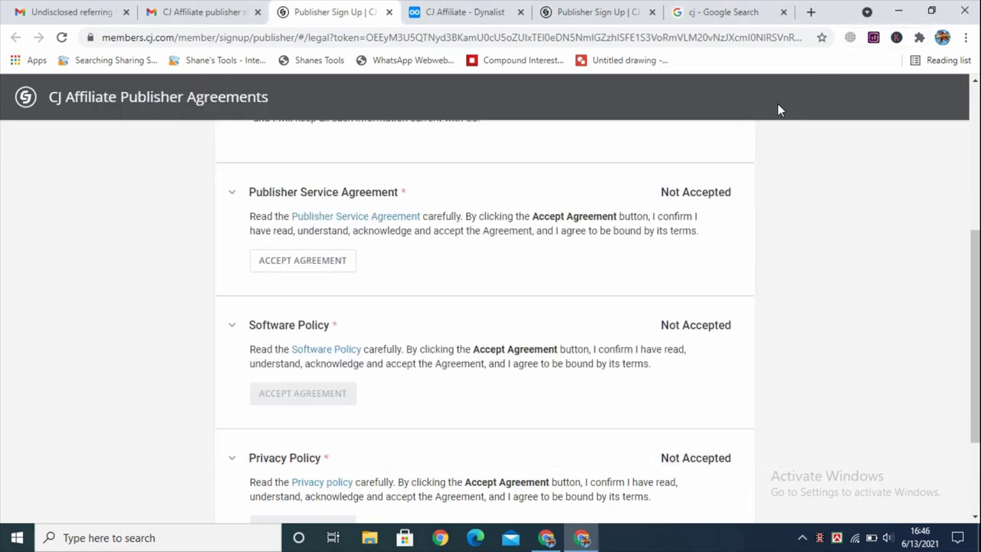
pyautogui.click(299, 262)
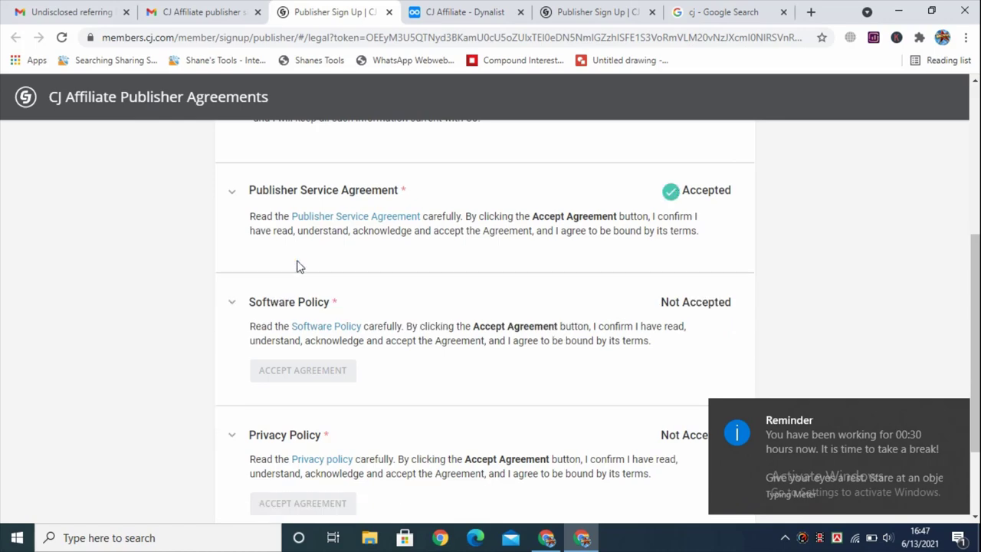
pyautogui.scroll(1, 747, 200)
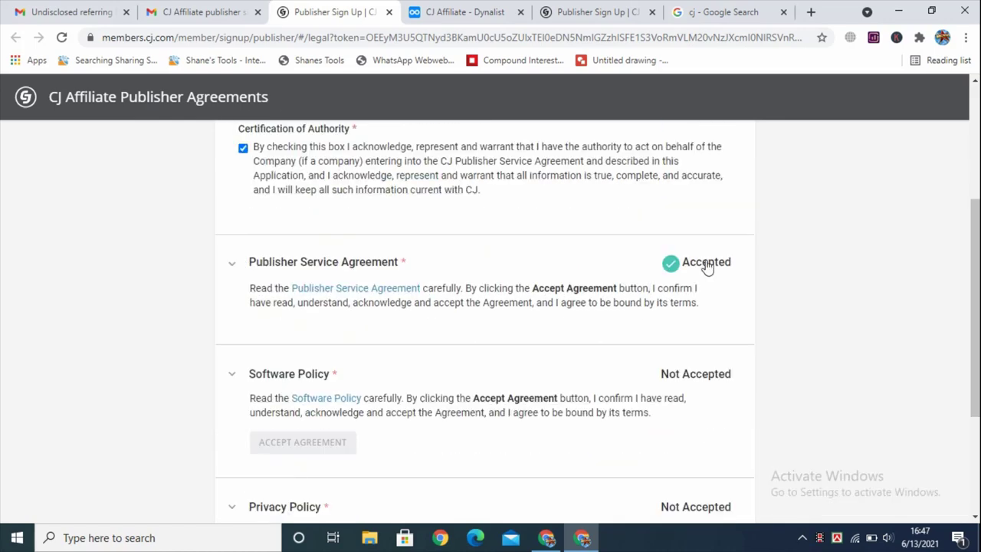
pyautogui.scroll(-2, 710, 267)
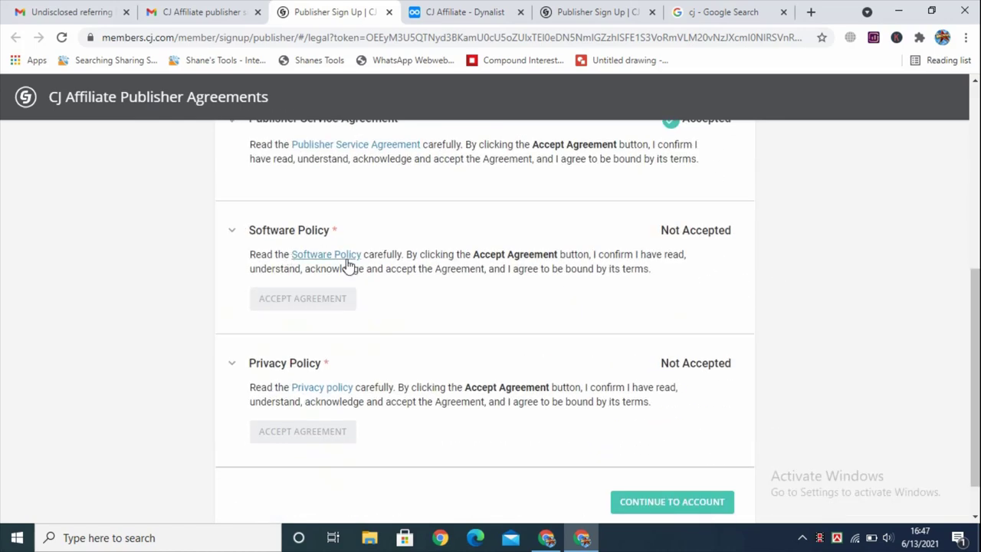
# Step: Review and accept the Software Policy and the Privacy Policy
pyautogui.click(326, 255)
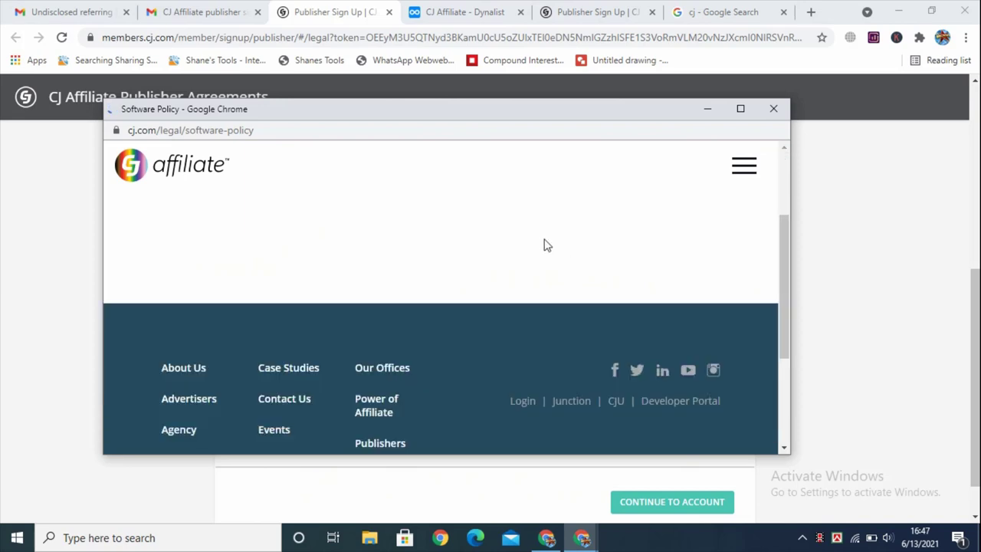
pyautogui.click(770, 111)
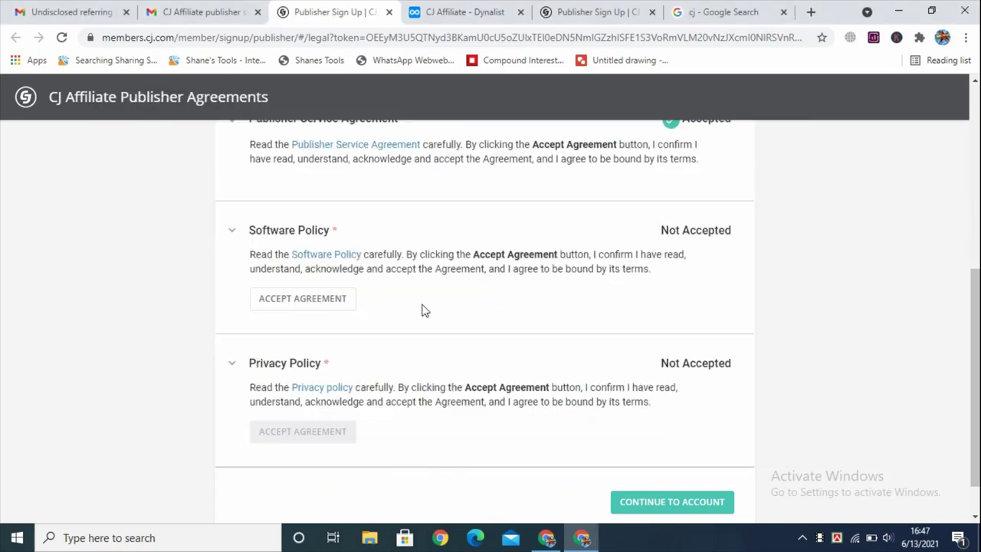
pyautogui.click(299, 300)
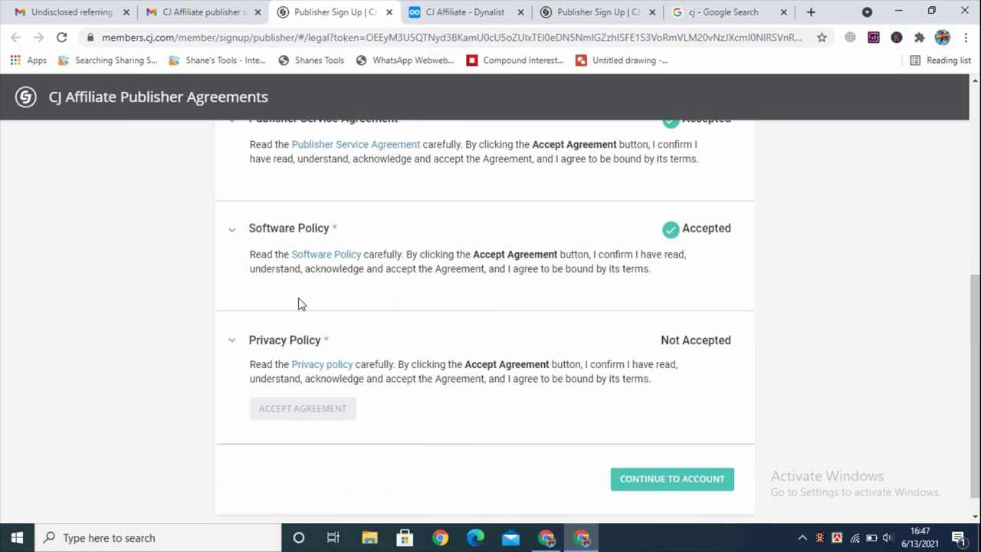
pyautogui.scroll(-1, 298, 302)
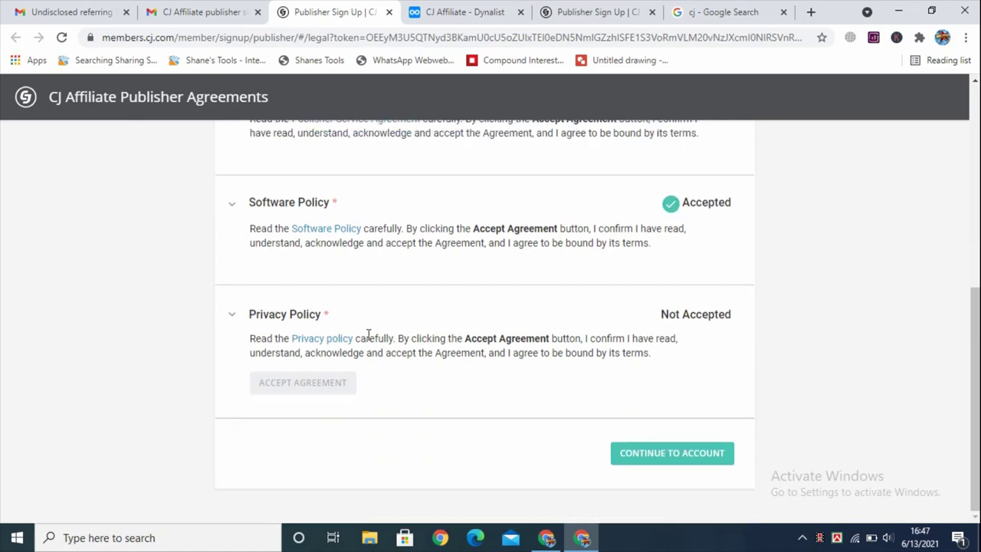
pyautogui.click(322, 339)
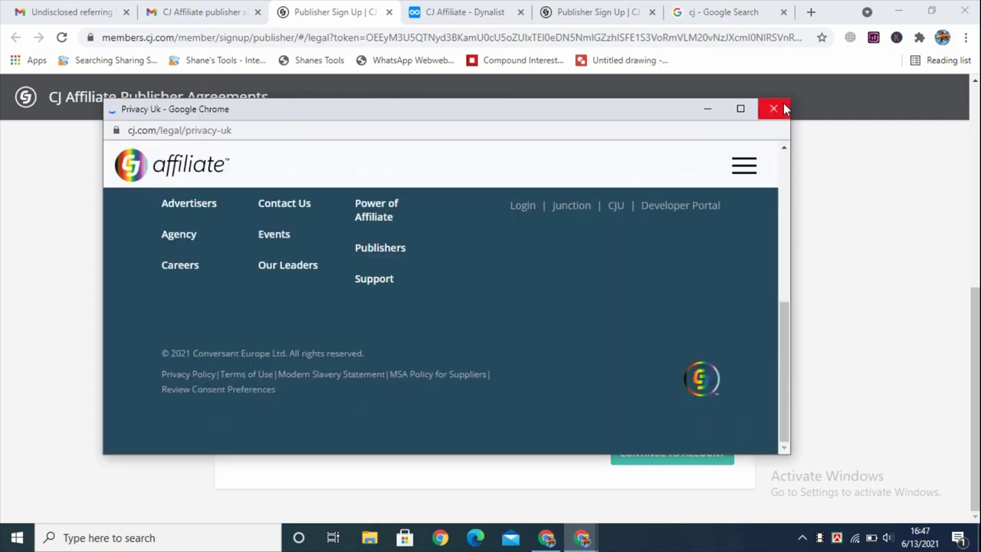
pyautogui.click(774, 109)
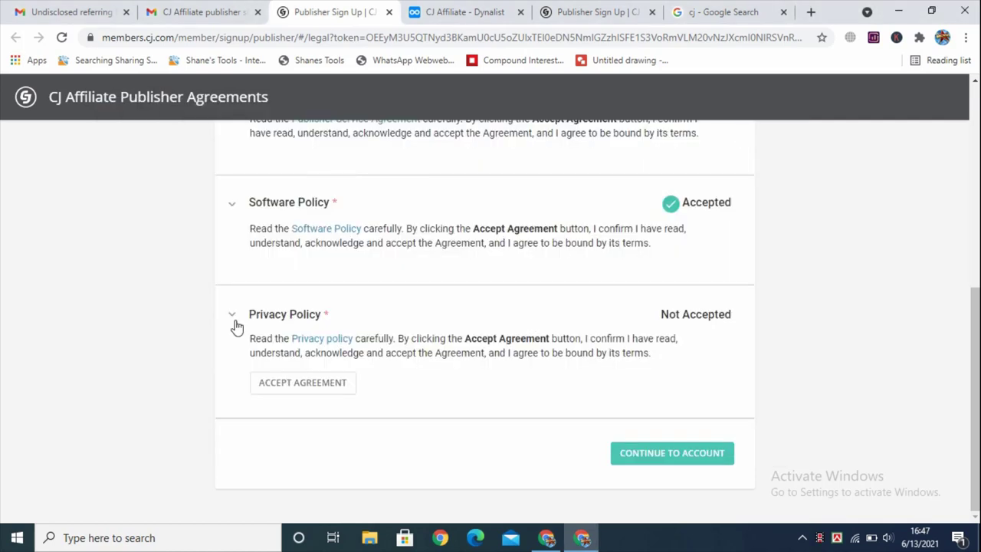
pyautogui.click(291, 382)
pyautogui.scroll(5, 330, 357)
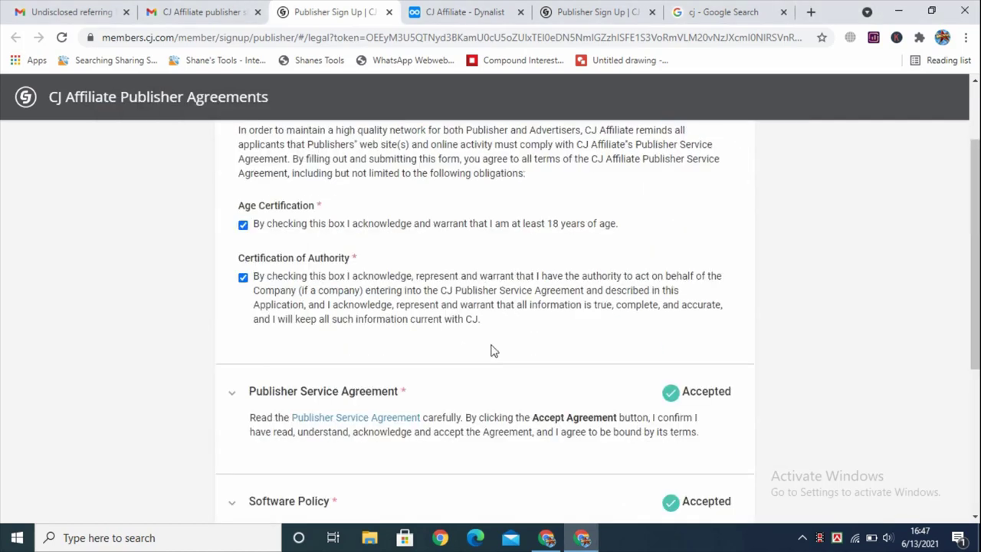
pyautogui.scroll(-5, 744, 335)
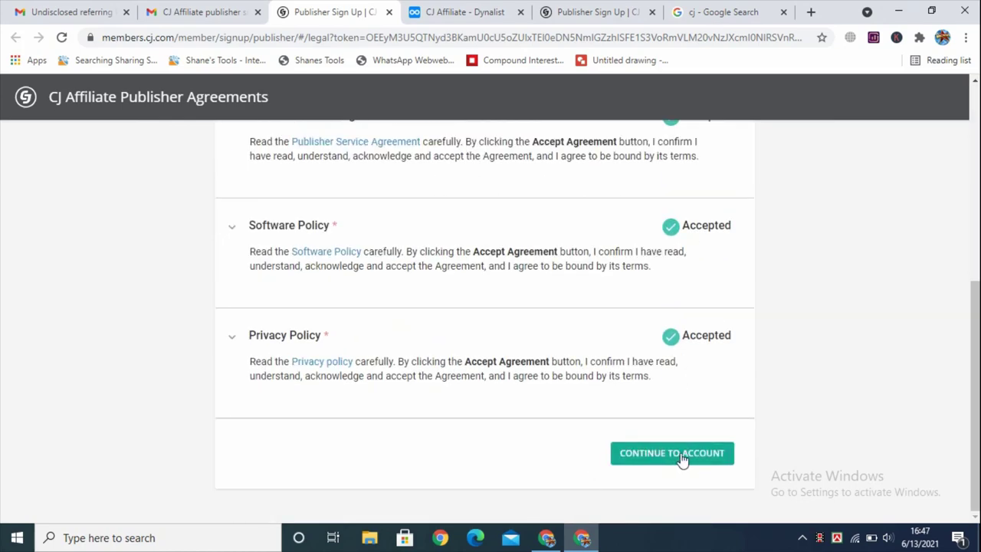
# Step: Submit the accepted agreements with Continue to Account
pyautogui.click(699, 458)
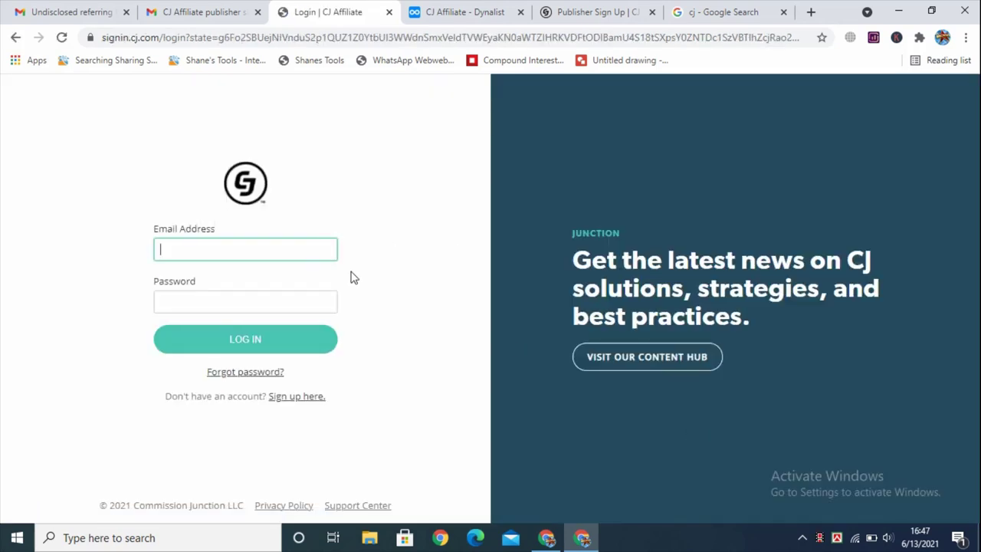
# Step: Log in to CJ with the email and password saved in Chrome's autofill
pyautogui.click(203, 302)
pyautogui.click(130, 276)
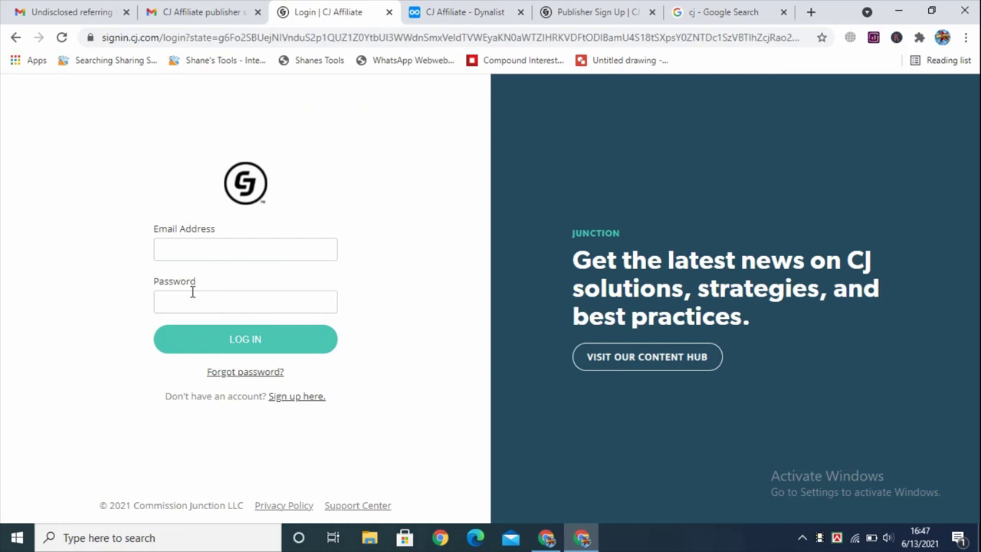
pyautogui.click(190, 245)
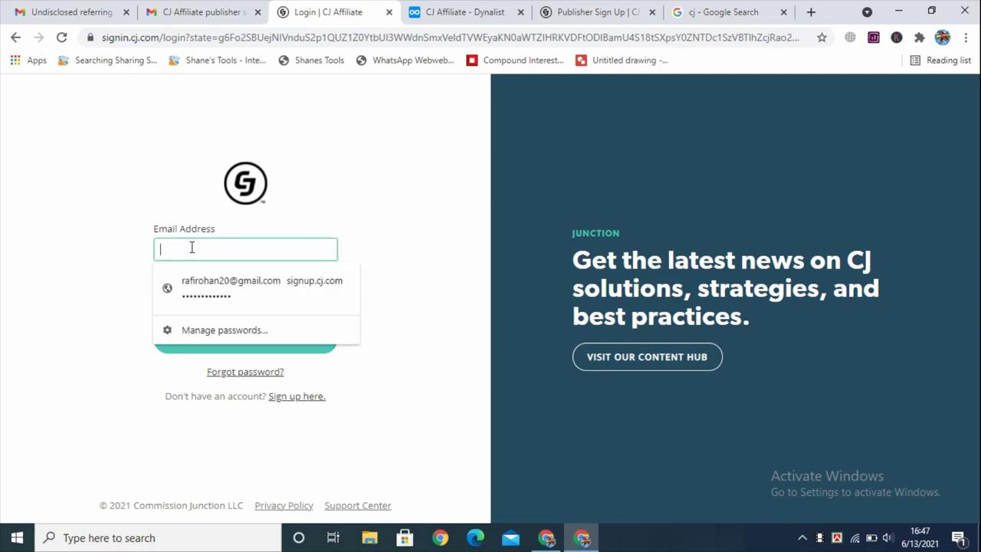
pyautogui.click(215, 286)
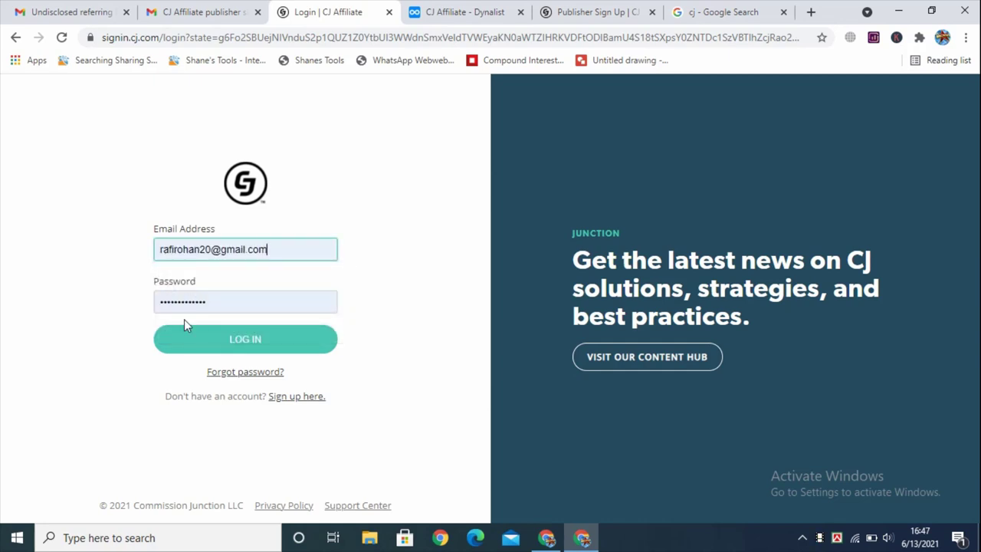
pyautogui.click(254, 339)
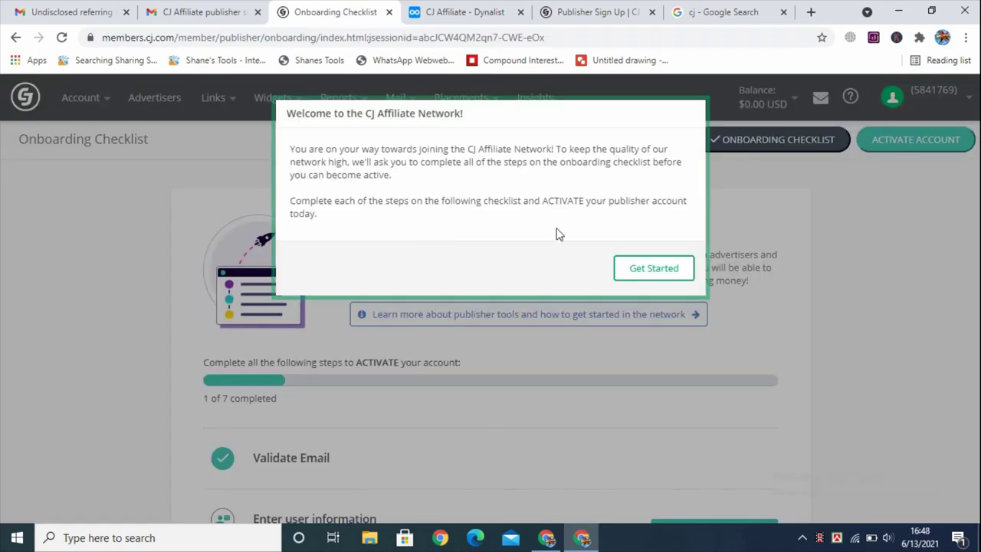
# Step: Dismiss the welcome dialog with Get Started and review the seven onboarding checklist steps
pyautogui.click(652, 270)
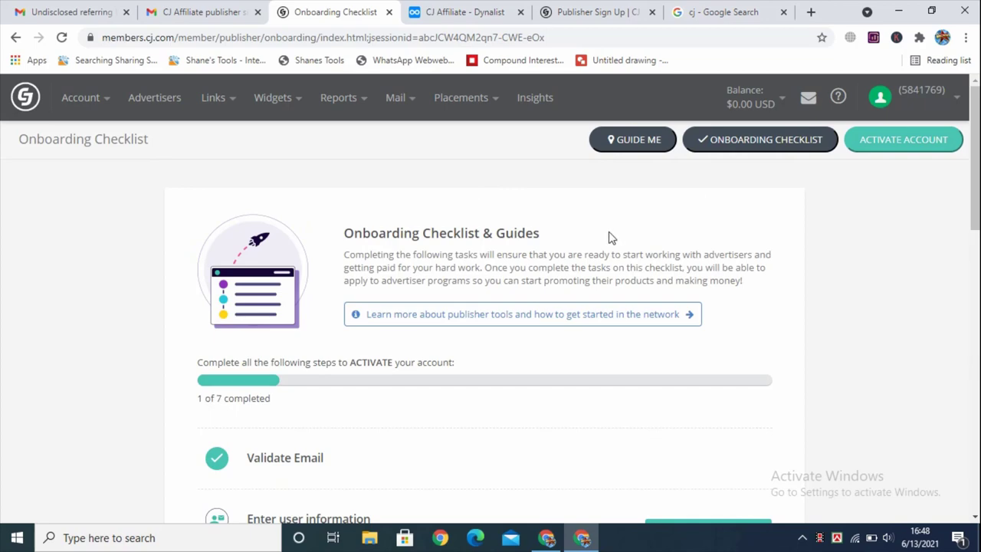
pyautogui.scroll(-5, 610, 243)
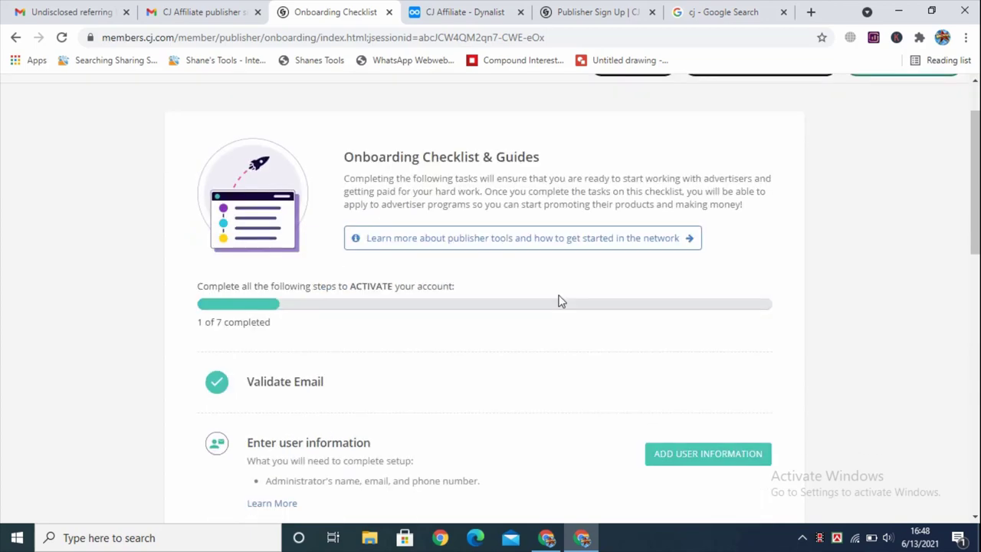
pyautogui.scroll(-7, 665, 281)
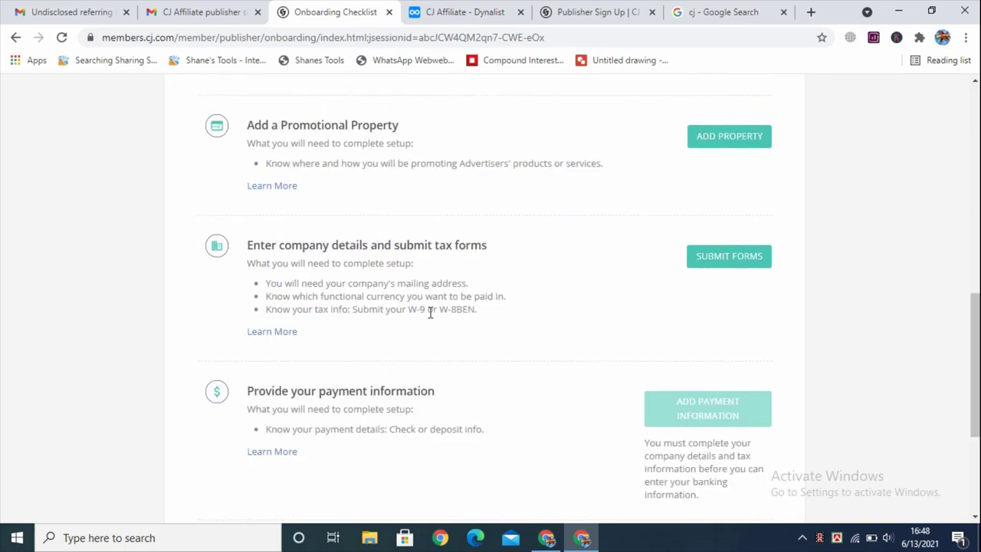
pyautogui.scroll(7, 649, 412)
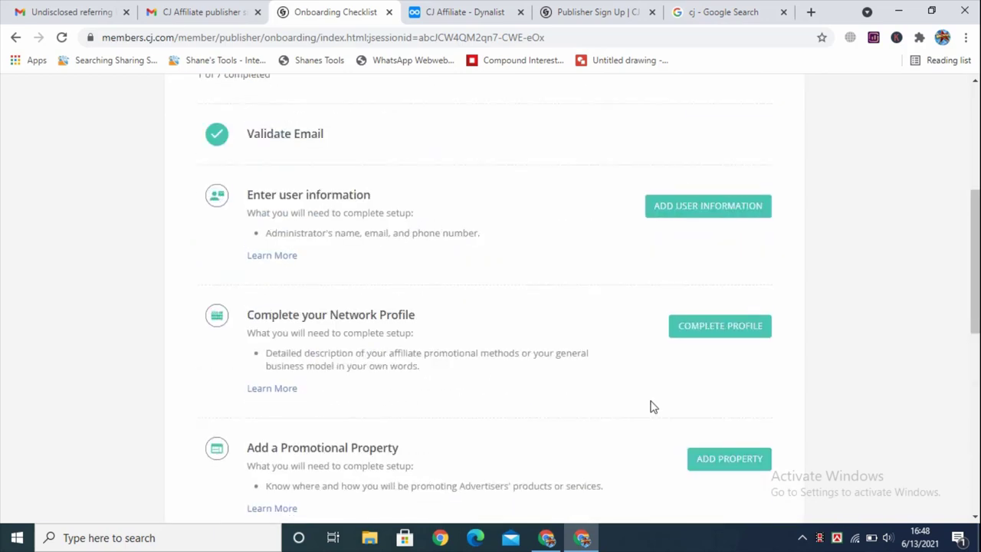
pyautogui.scroll(4, 651, 406)
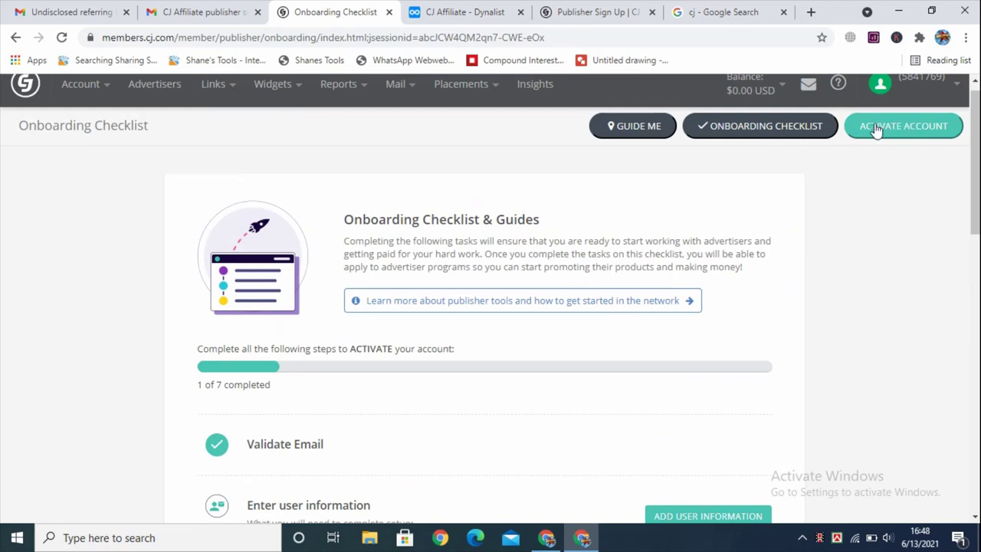
pyautogui.scroll(-2, 191, 362)
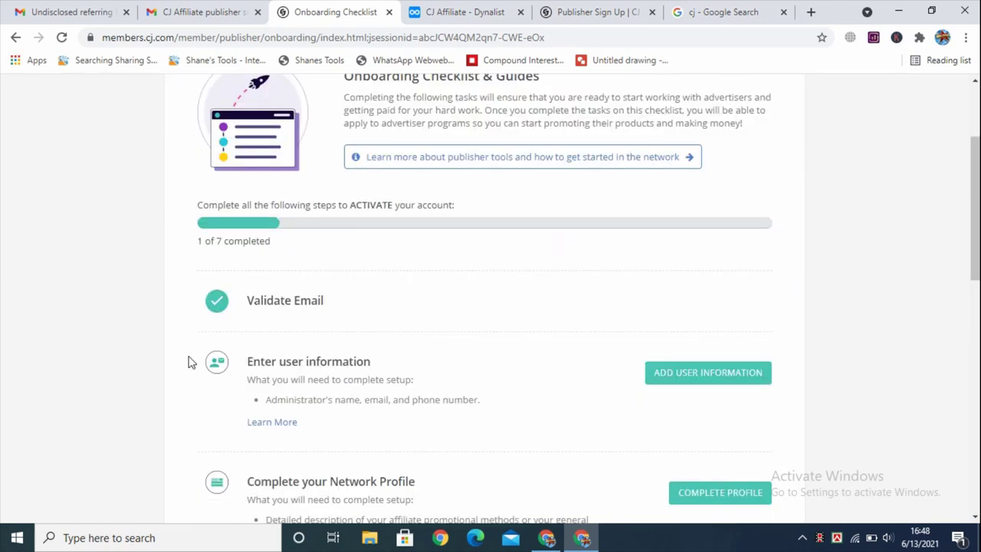
pyautogui.scroll(-2, 703, 362)
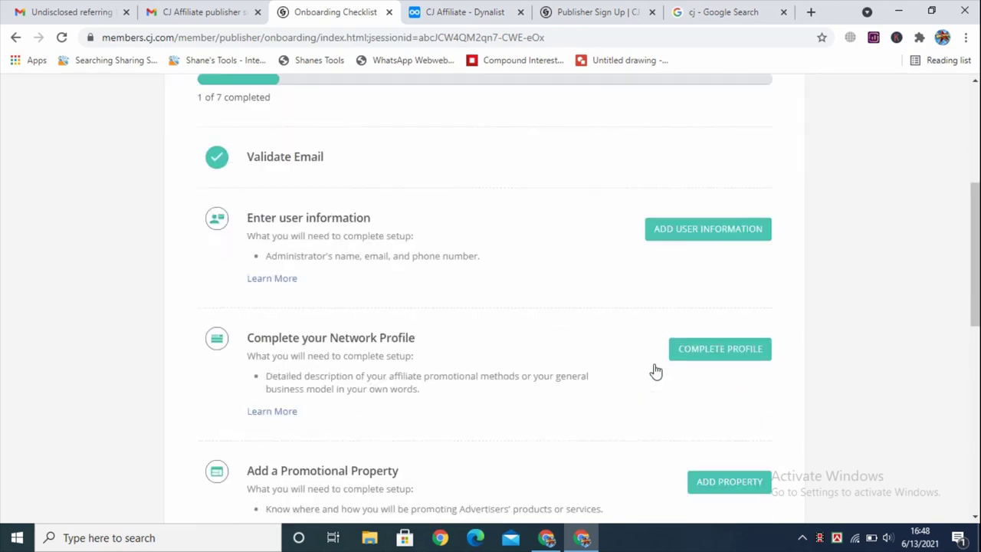
pyautogui.scroll(3, 549, 312)
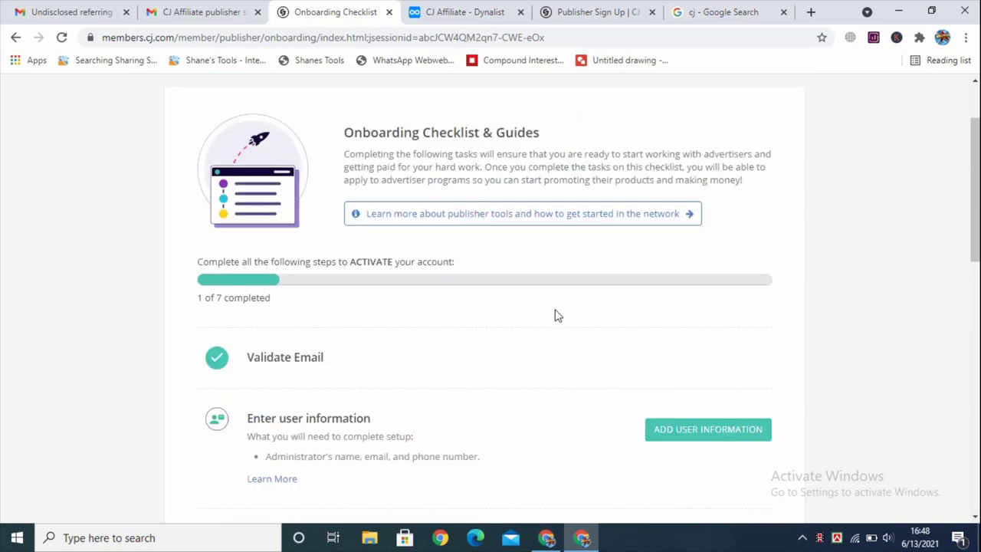
pyautogui.scroll(1, 557, 314)
pyautogui.scroll(-3, 380, 326)
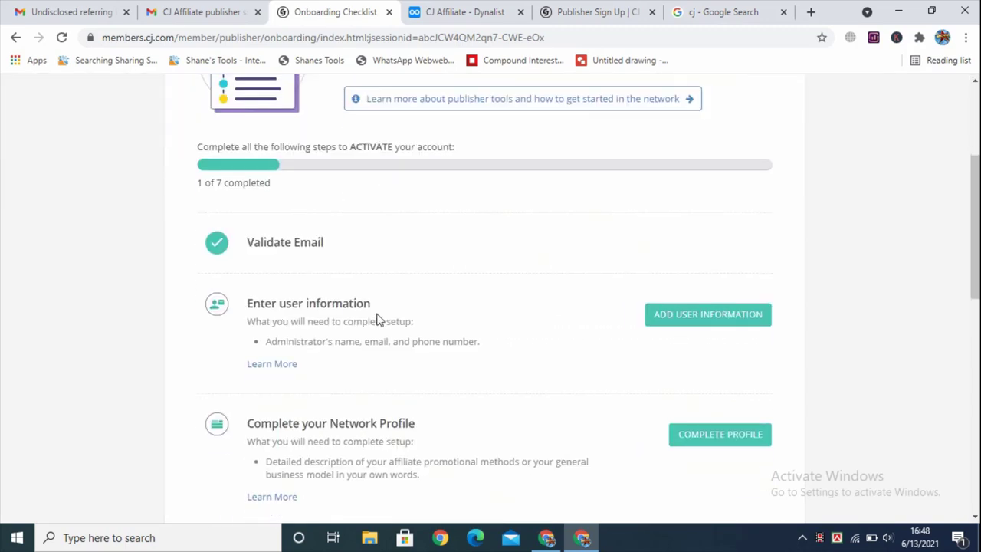
pyautogui.scroll(3, 427, 398)
pyautogui.scroll(-5, 424, 398)
pyautogui.scroll(5, 499, 431)
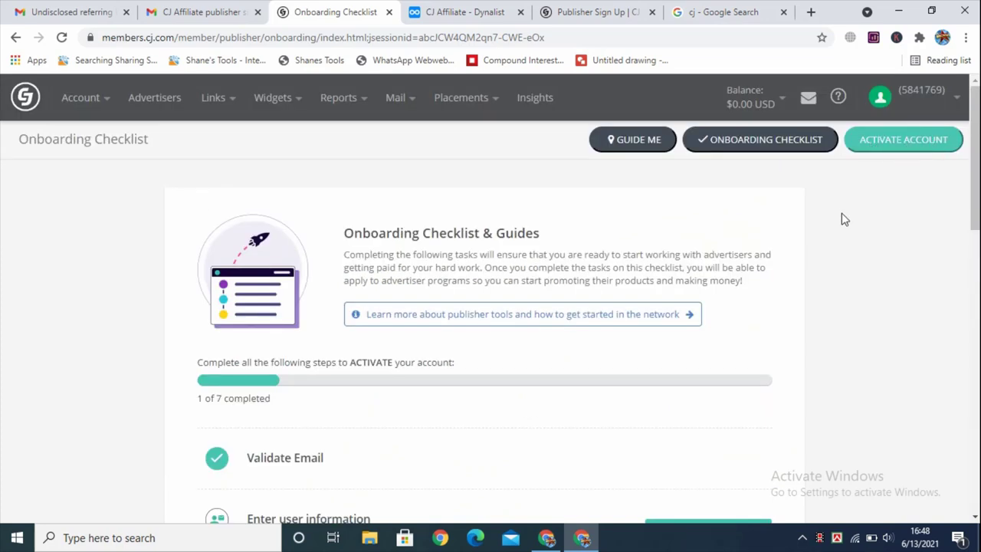
pyautogui.scroll(-2, 679, 311)
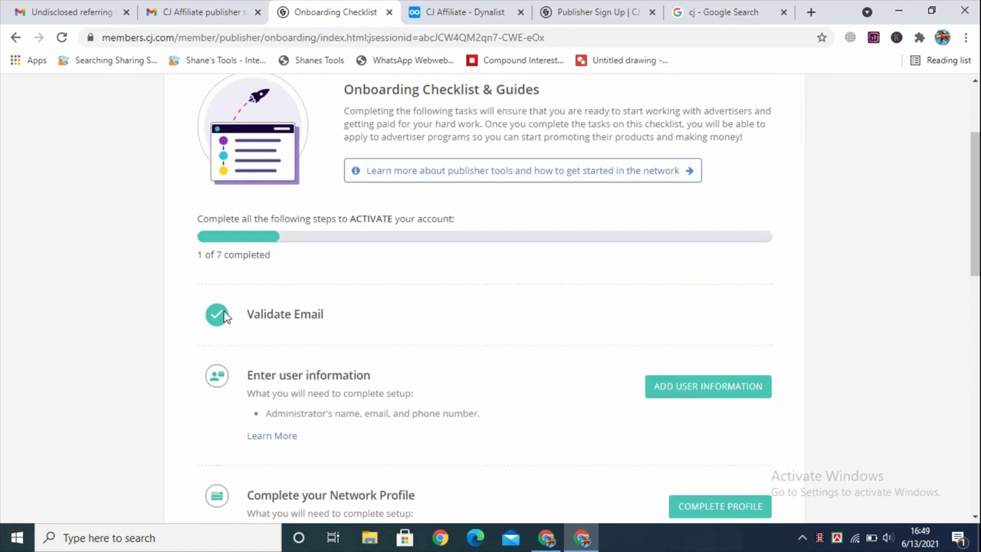
pyautogui.scroll(-2, 344, 412)
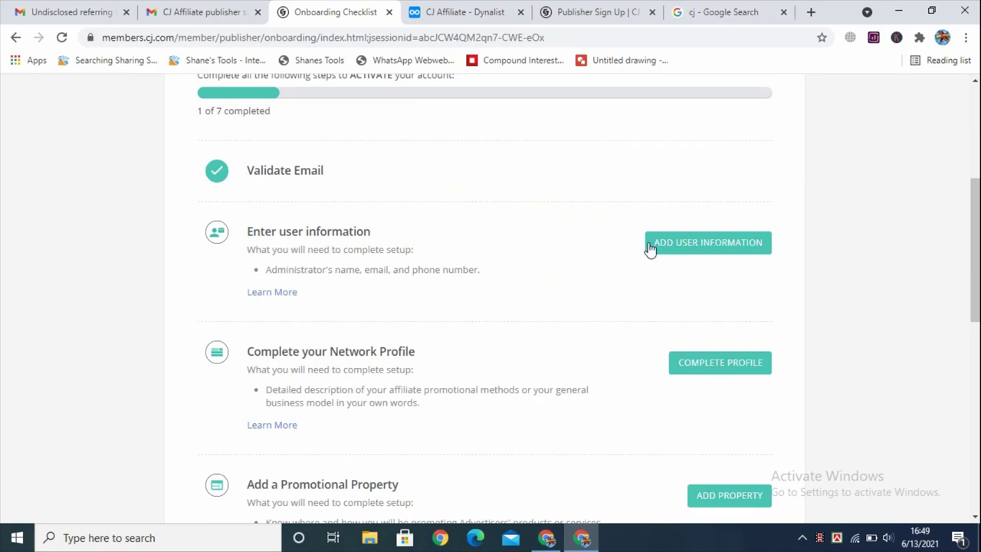
# Step: Start Add User Information, get past the intro tips, and open the superuser's details for editing
pyautogui.click(726, 243)
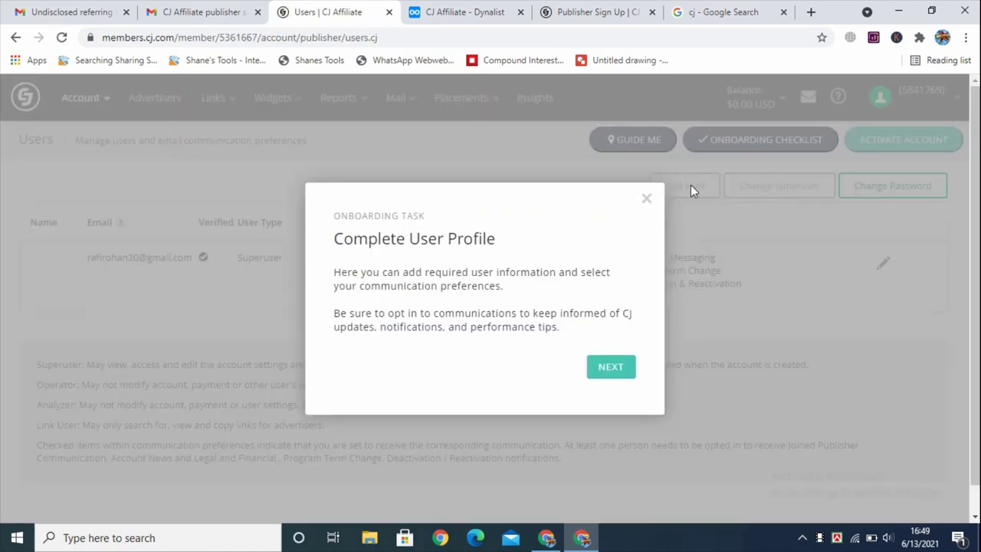
pyautogui.click(611, 367)
pyautogui.click(824, 298)
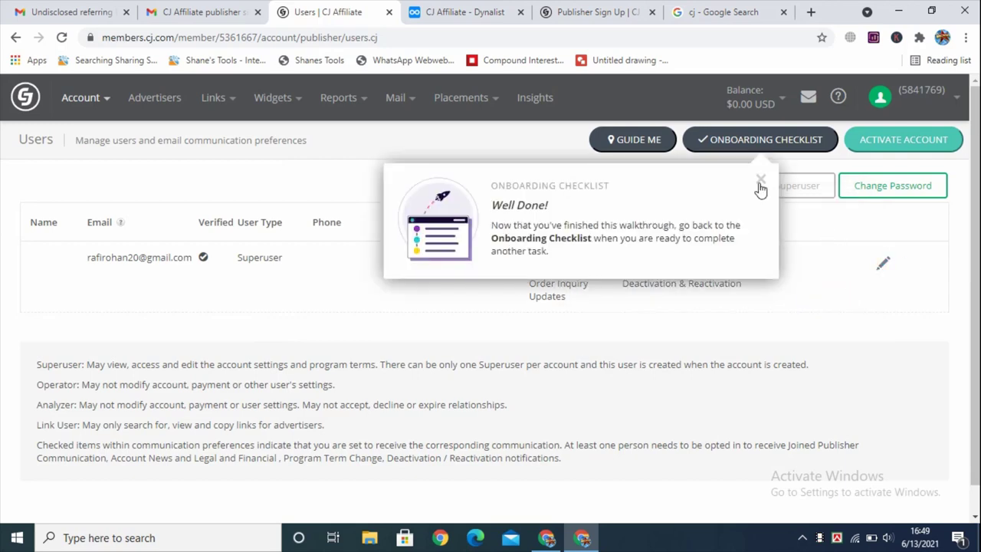
pyautogui.click(760, 179)
pyautogui.click(884, 268)
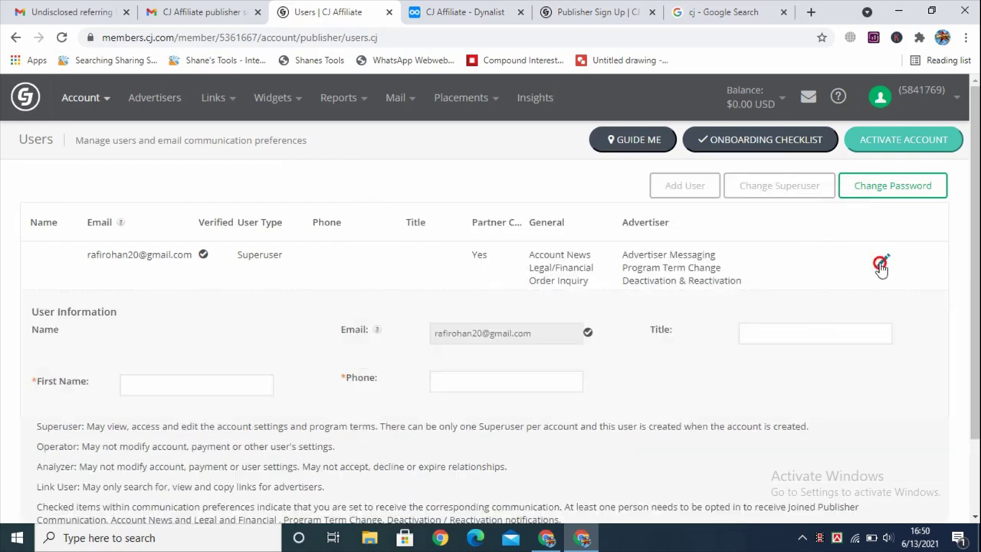
pyautogui.scroll(-1, 450, 356)
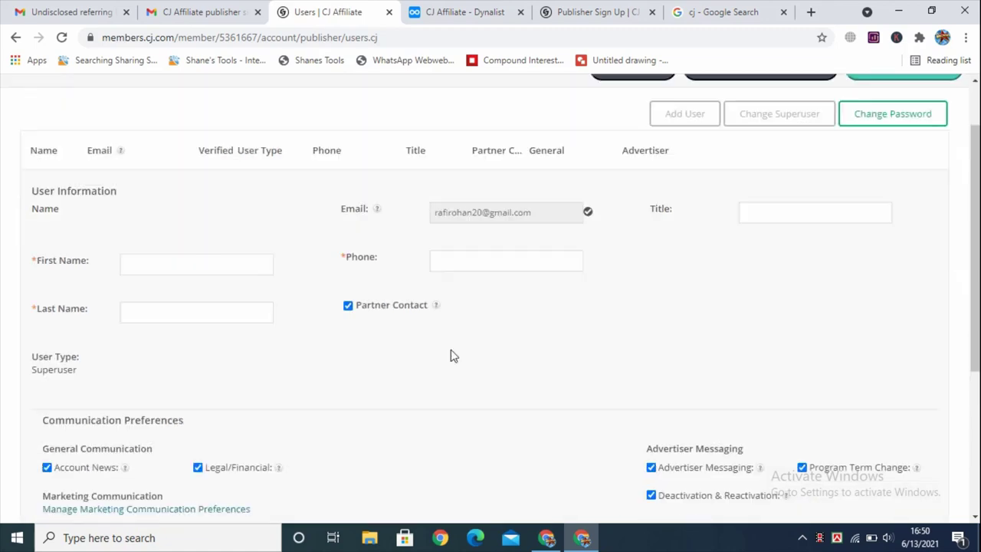
pyautogui.scroll(-1, 450, 355)
pyautogui.scroll(2, 409, 394)
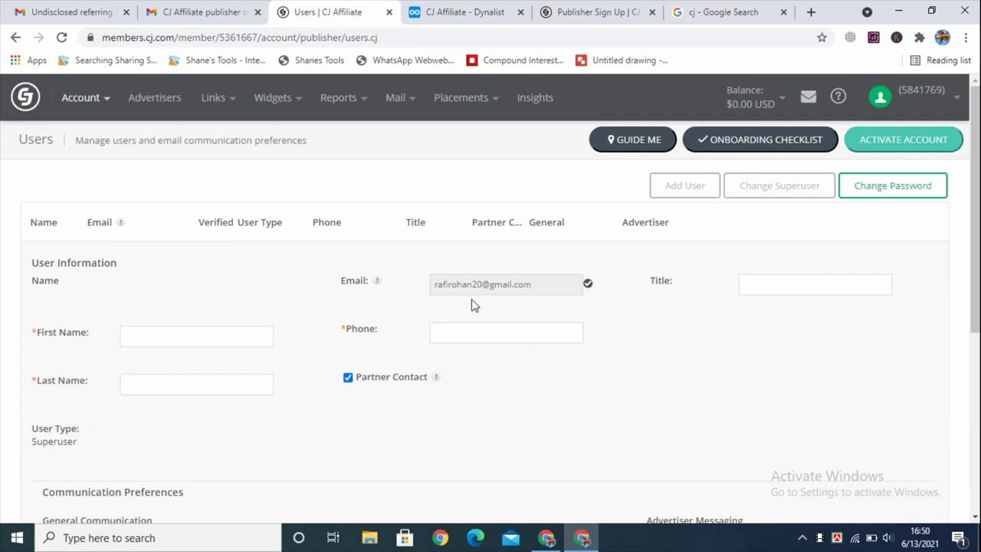
# Step: Fill in the superuser's first name, last name and phone, enter title Digital Marketer, and save
pyautogui.click(148, 338)
pyautogui.click(165, 363)
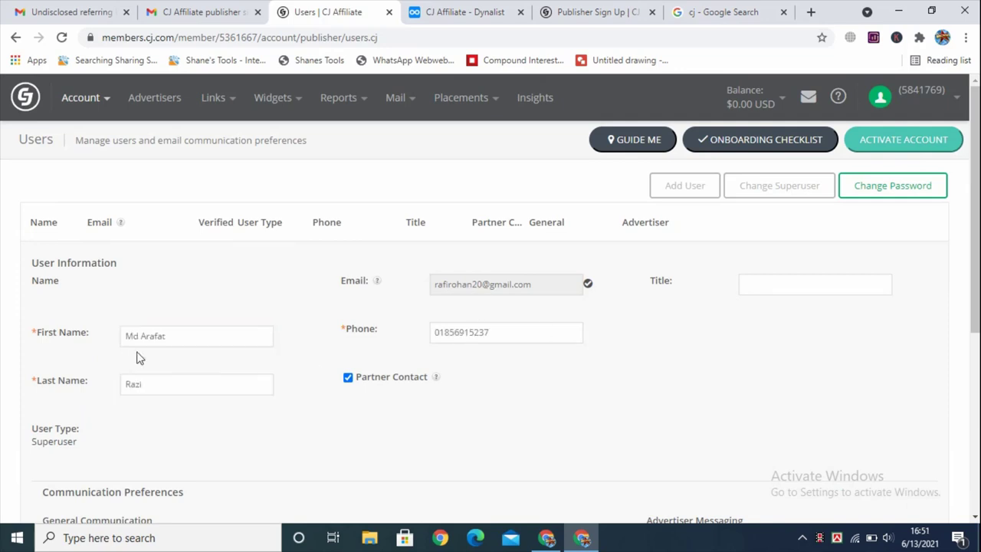
pyautogui.moveTo(508, 332); pyautogui.dragTo(421, 335)
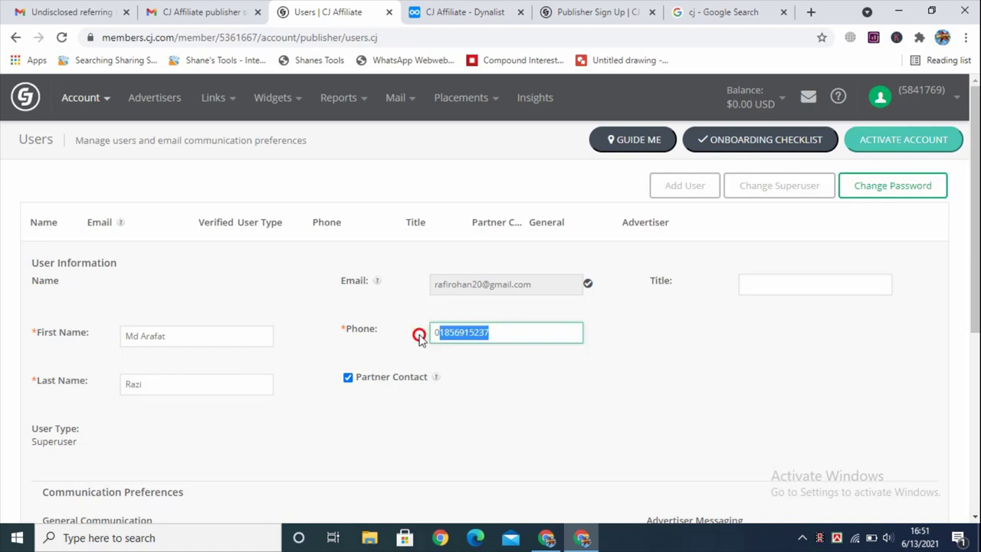
pyautogui.click(660, 426)
pyautogui.click(810, 285)
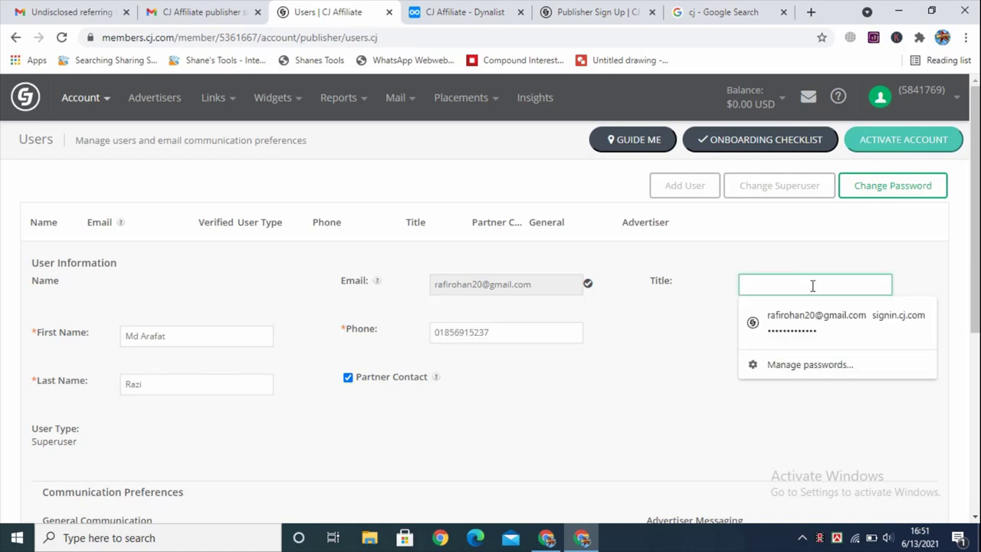
pyautogui.scroll(-4, 431, 335)
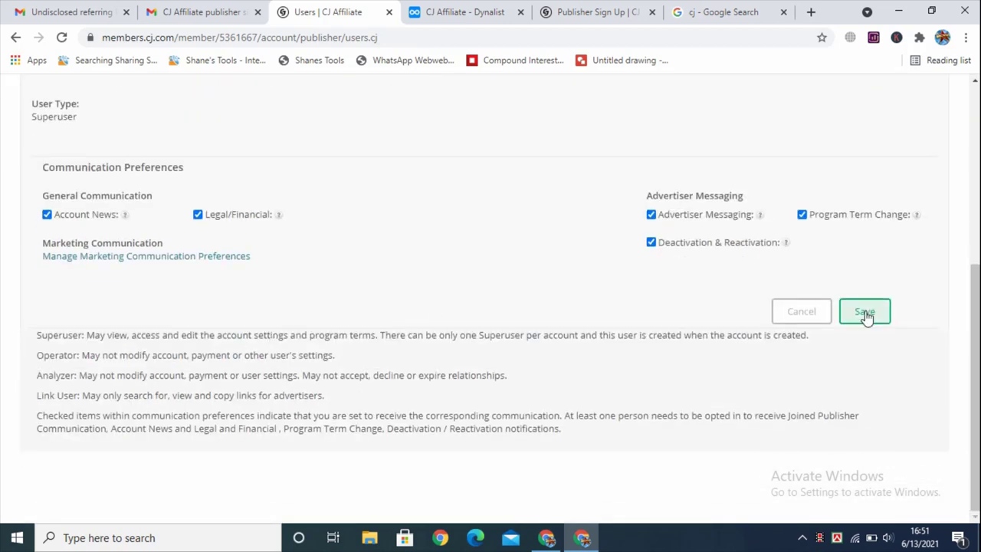
pyautogui.click(869, 316)
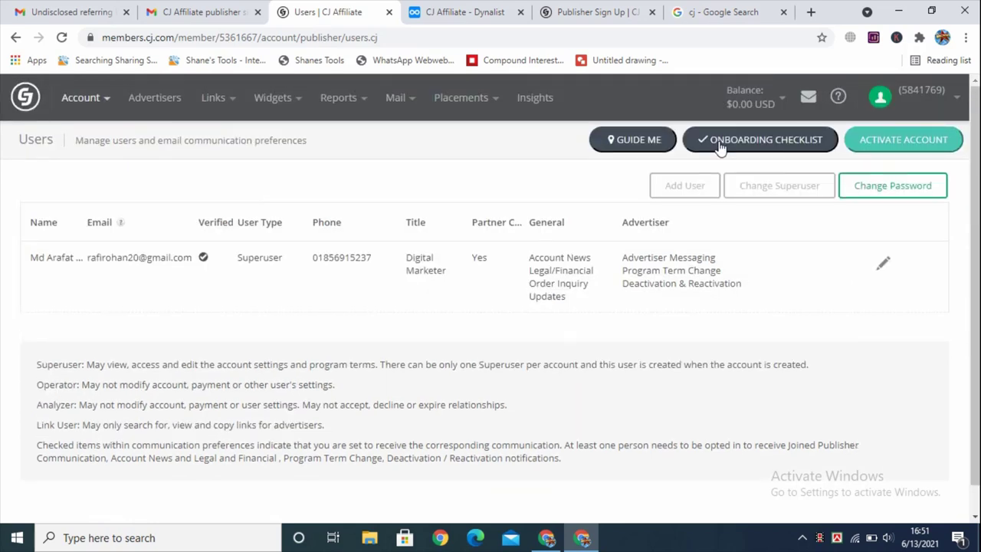
# Step: Start the Complete your Network Profile task from the Onboarding Checklist
pyautogui.click(771, 140)
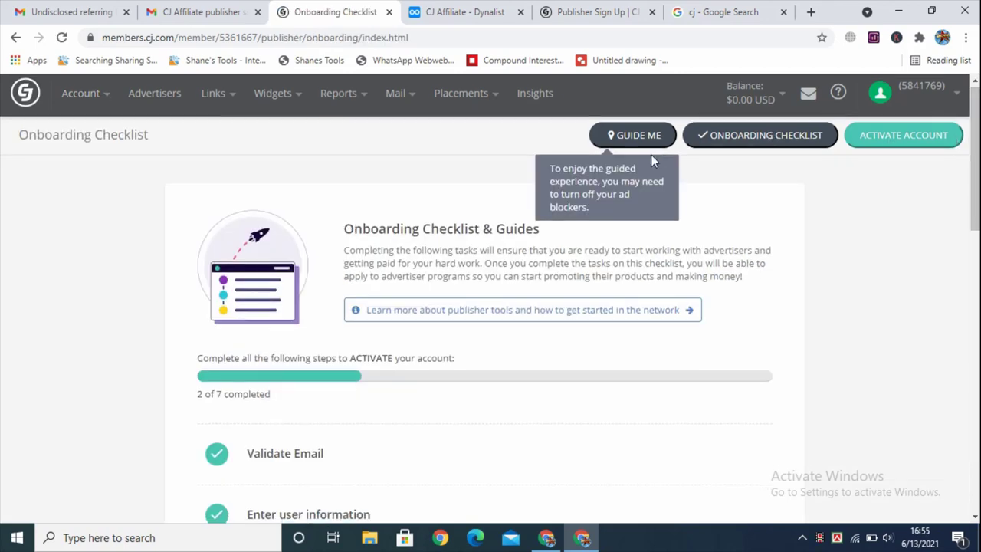
pyautogui.scroll(-5, 644, 176)
pyautogui.scroll(3, 667, 183)
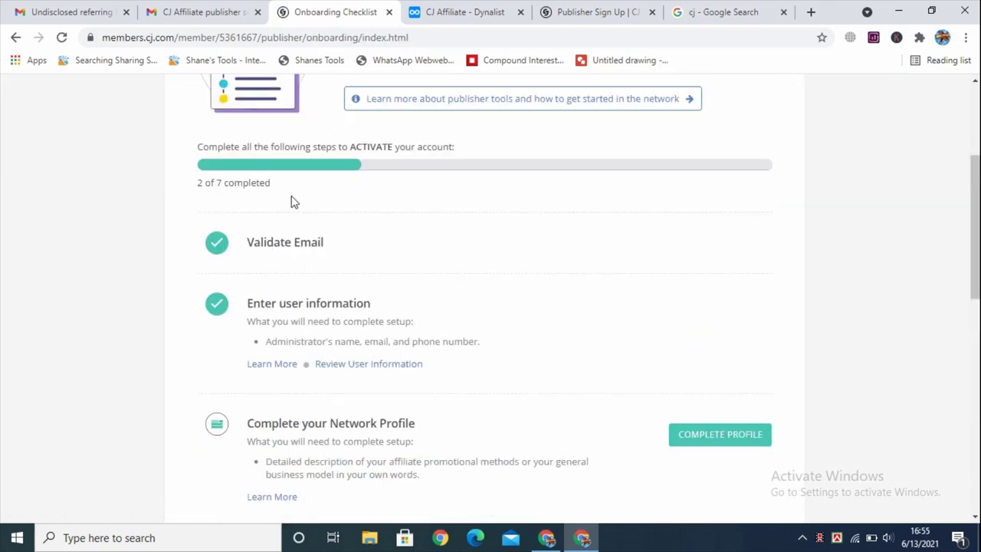
pyautogui.scroll(-2, 226, 262)
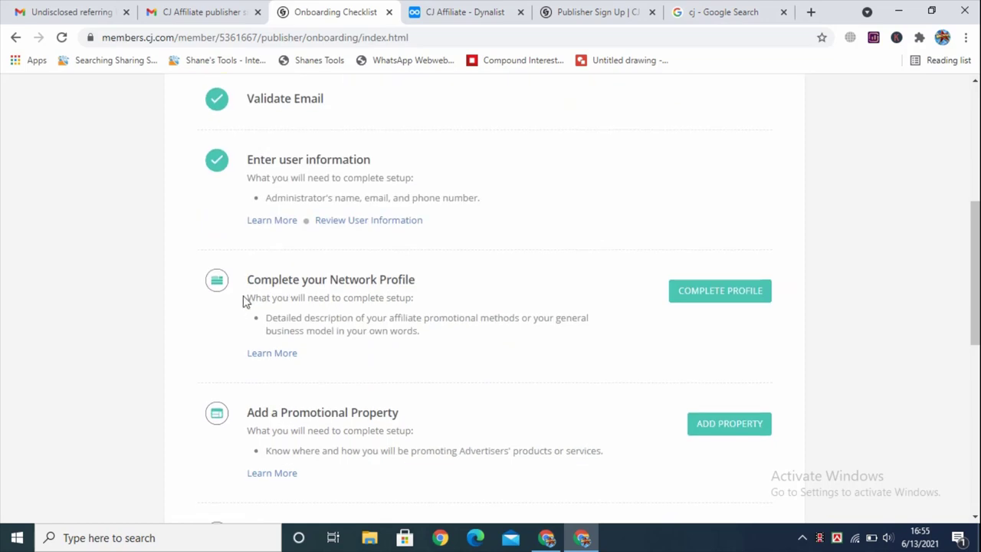
pyautogui.scroll(-1, 279, 240)
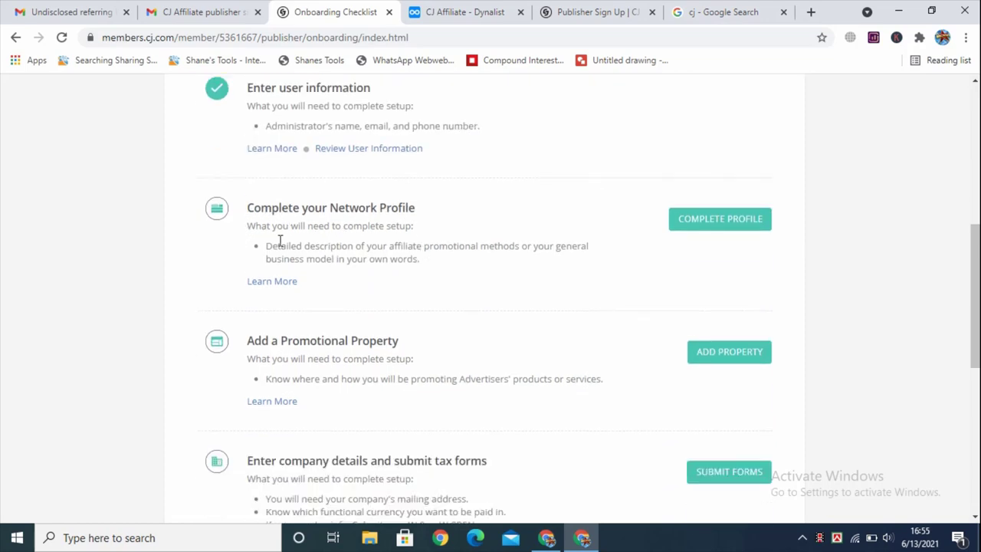
pyautogui.click(707, 222)
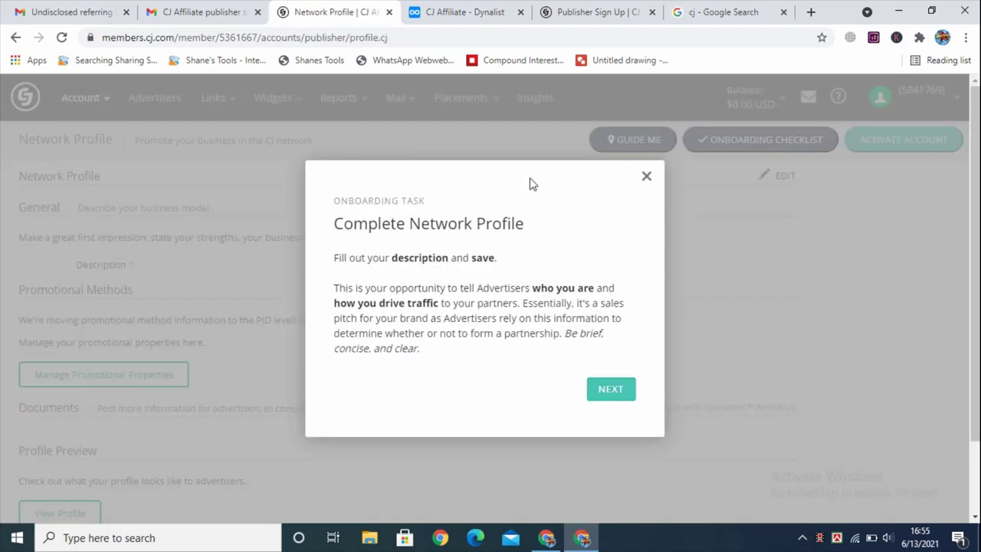
# Step: Close the onboarding guide and tip, then make the empty Network Profile Description editable
pyautogui.click(608, 392)
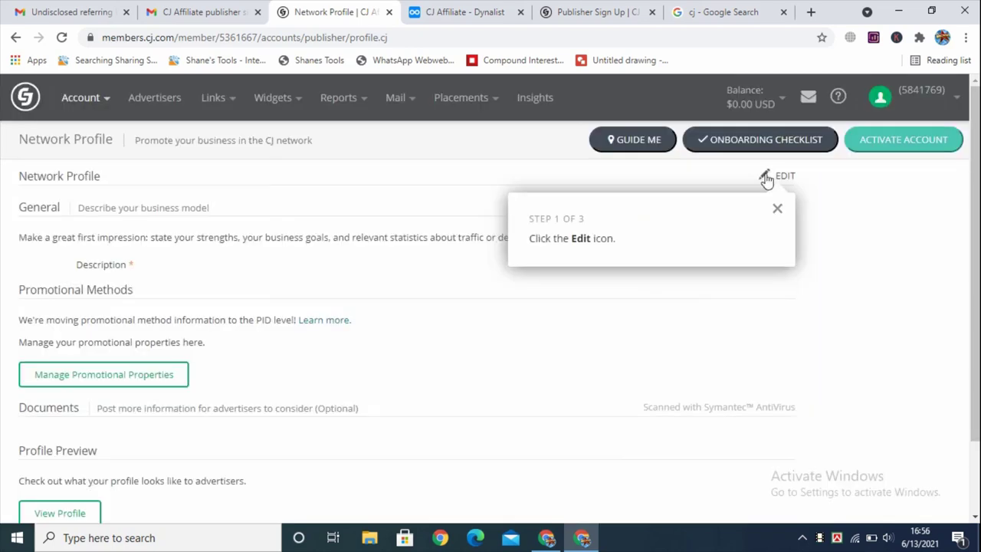
pyautogui.click(777, 208)
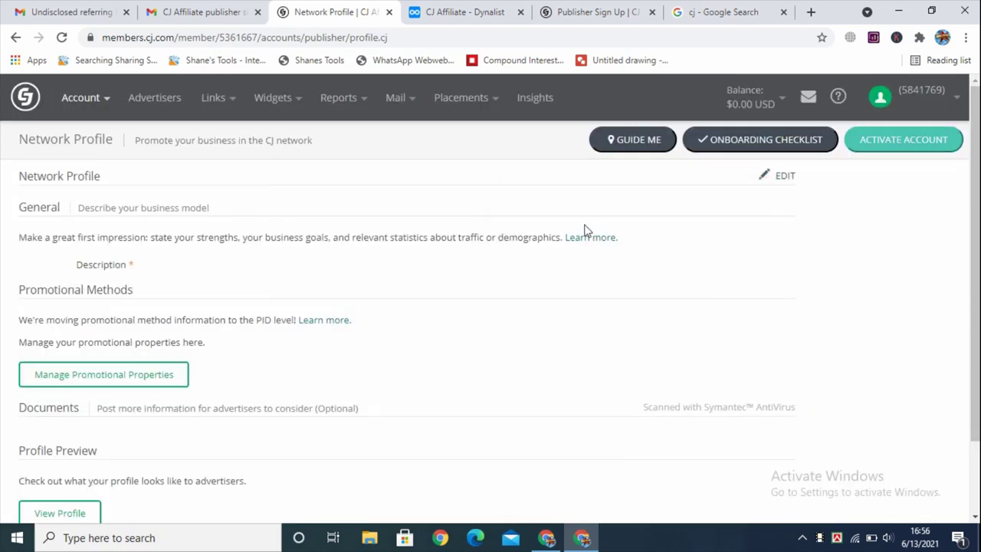
pyautogui.scroll(-2, 451, 204)
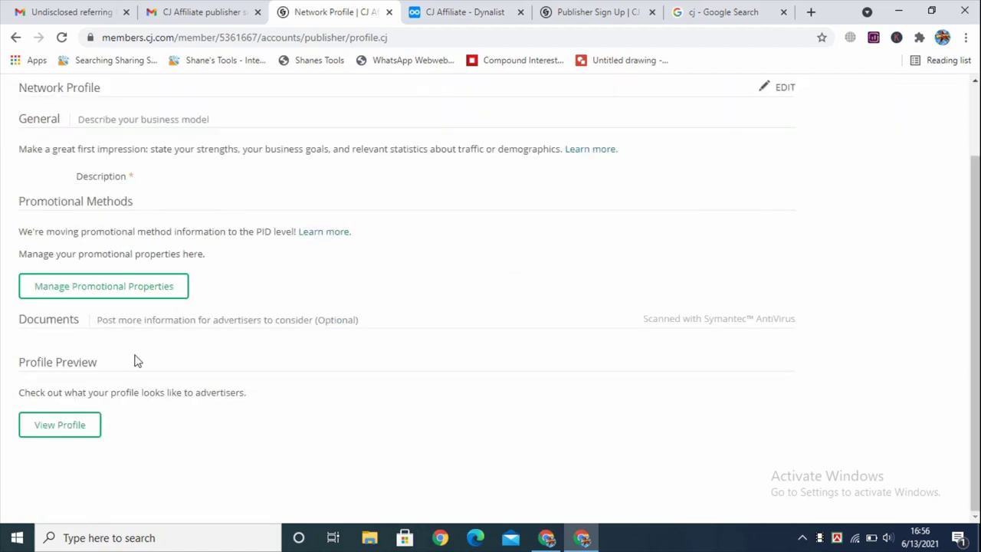
pyautogui.scroll(2, 606, 343)
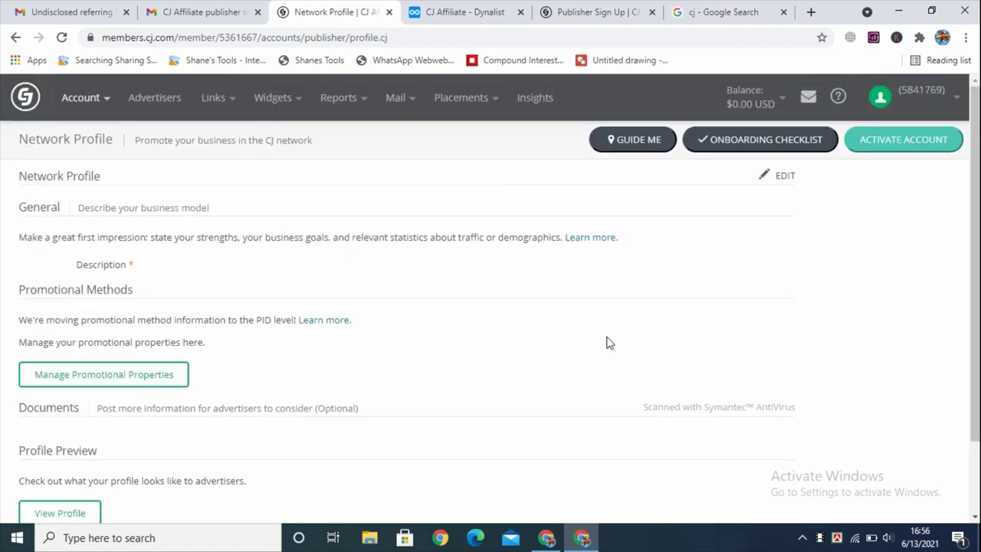
pyautogui.click(777, 180)
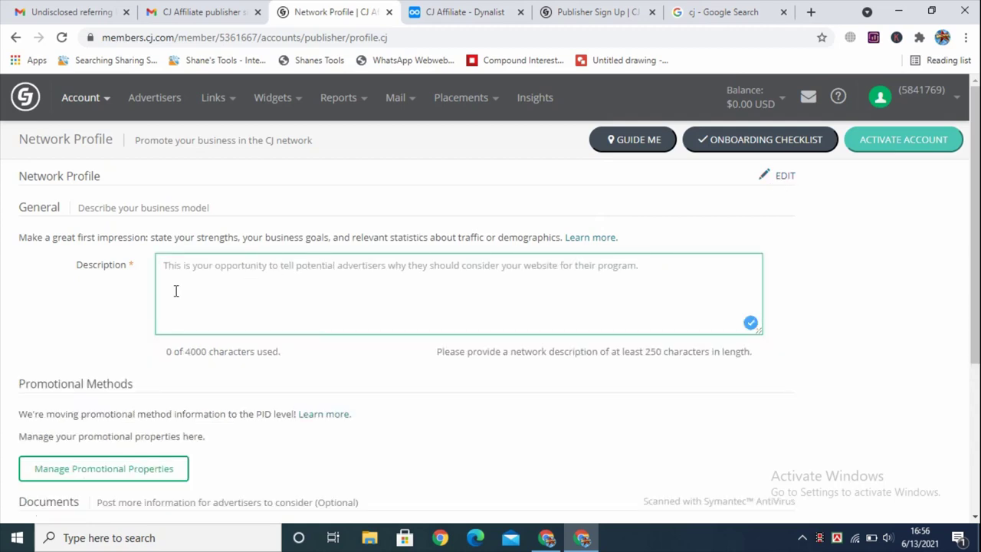
pyautogui.click(177, 265)
# Step: In Dynalist, expand the Discription item and select its prepared description paragraph
pyautogui.click(440, 9)
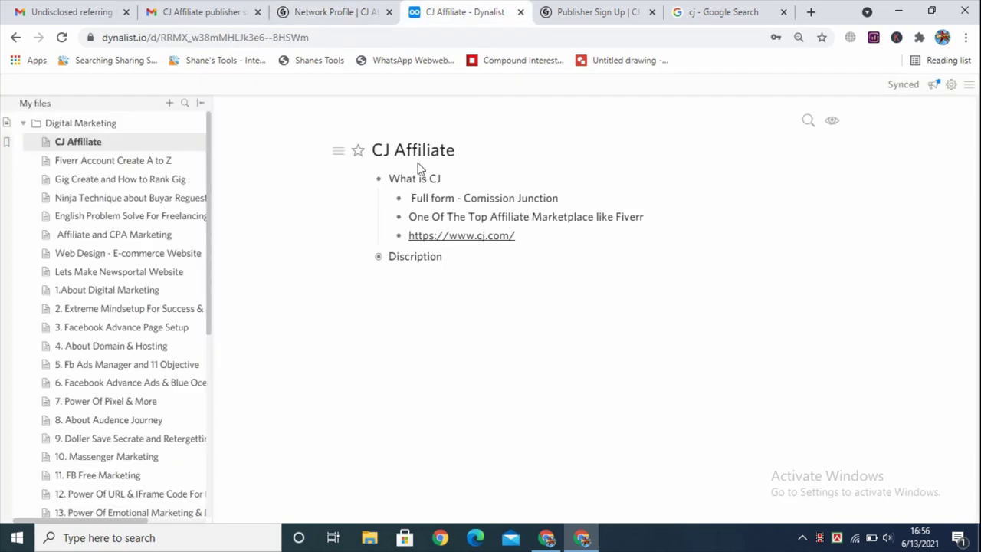
pyautogui.click(378, 256)
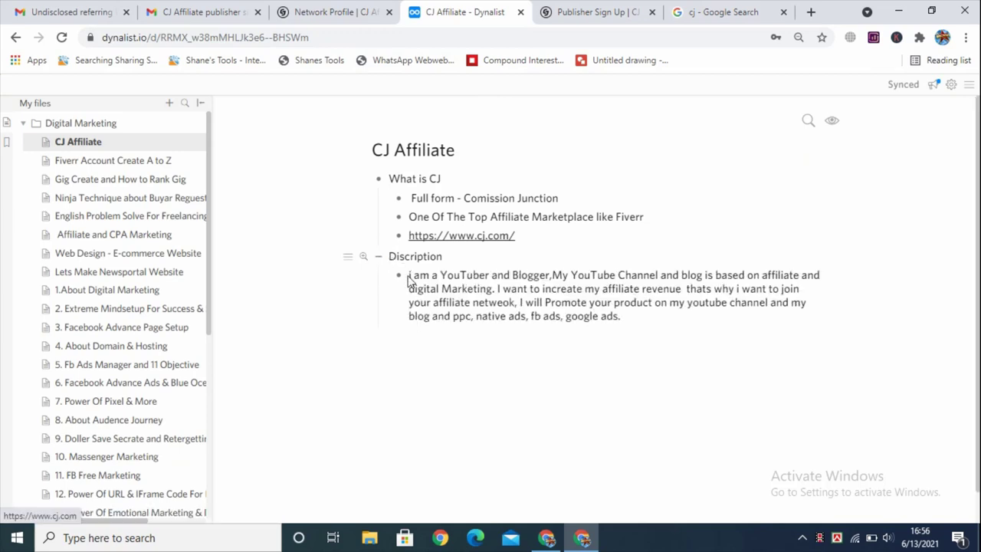
pyautogui.moveTo(410, 278); pyautogui.dragTo(633, 328)
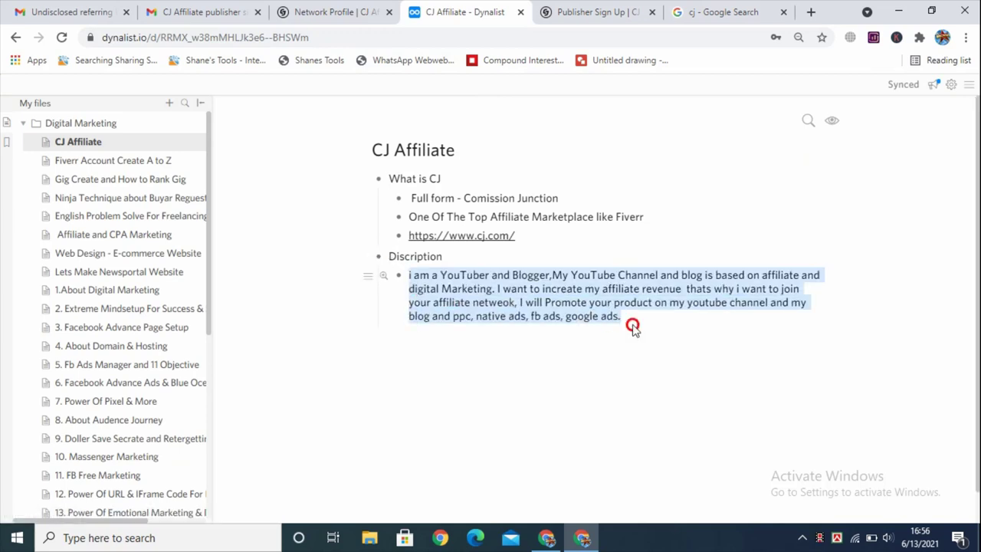
pyautogui.click(598, 9)
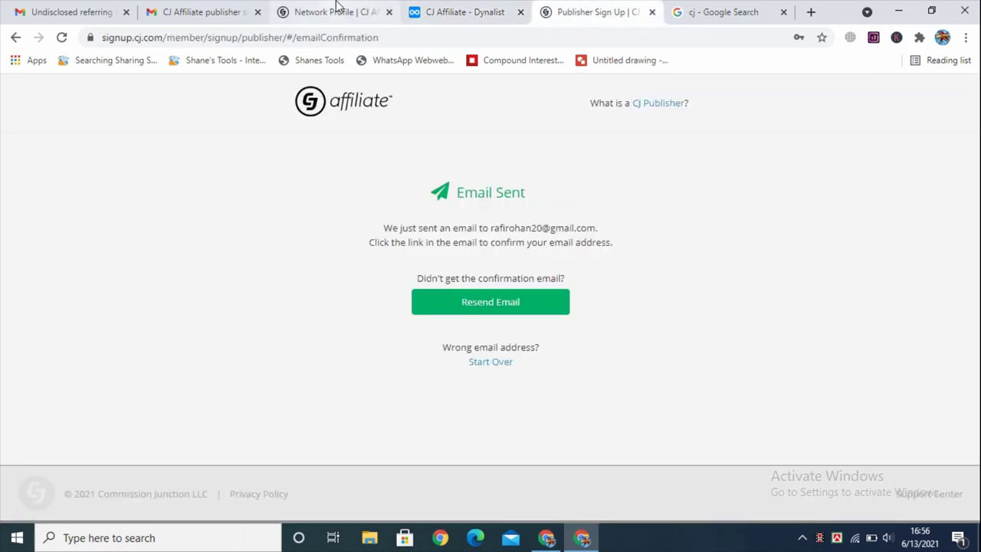
# Step: Paste the prepared paragraph into the Network Profile Description and capitalise its opening 'I'
pyautogui.click(337, 9)
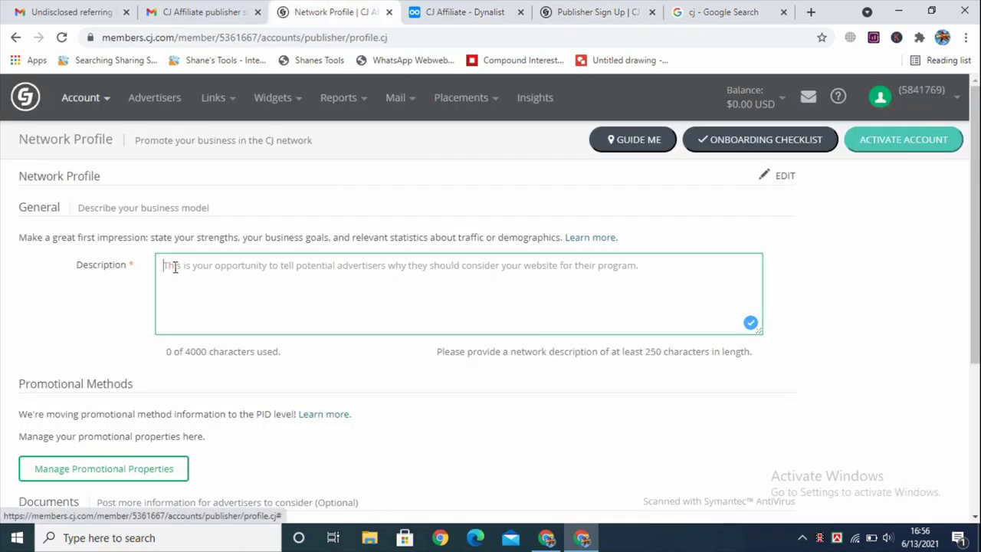
pyautogui.write('i am a YouTuber and Blogger,My YouTube Channel and blog is based on affiliate and digital Marketing. I want to increase my affiliate revenue  thats why i want to join your affiliate netweok, I will Promote your product on my youtube channel and my blog and ppc, native ads, fb ads, google ads.')
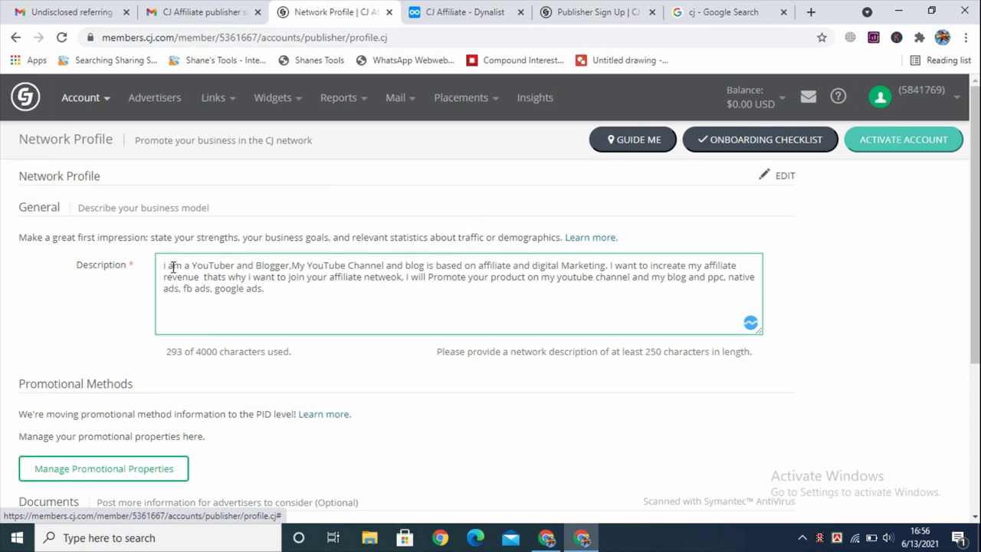
pyautogui.click(158, 265)
pyautogui.press('Delete')
pyautogui.press('Delete')
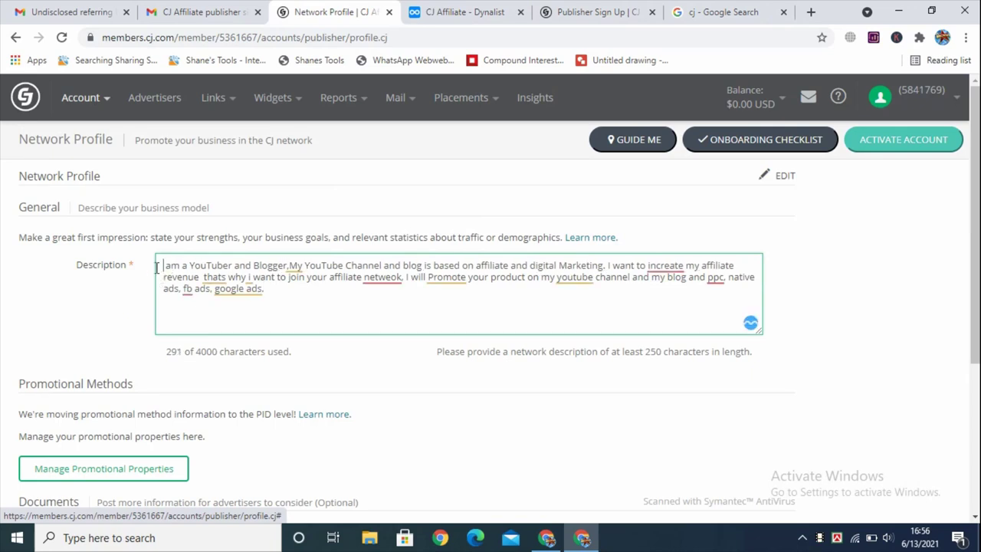
pyautogui.write('I')
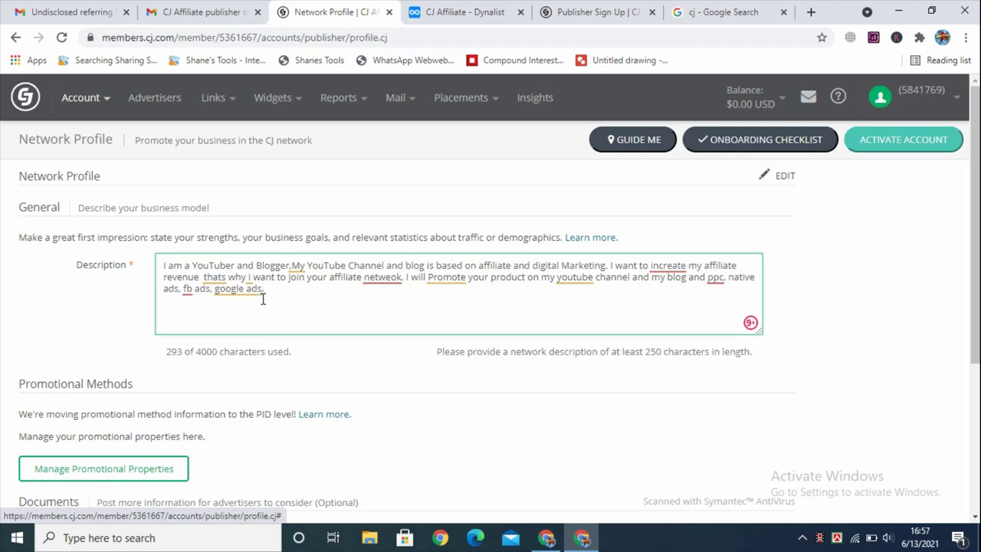
# Step: Accept LanguageTool fixes: increate to increase, netweok to network, youtube to YouTube, and ppc
pyautogui.click(383, 277)
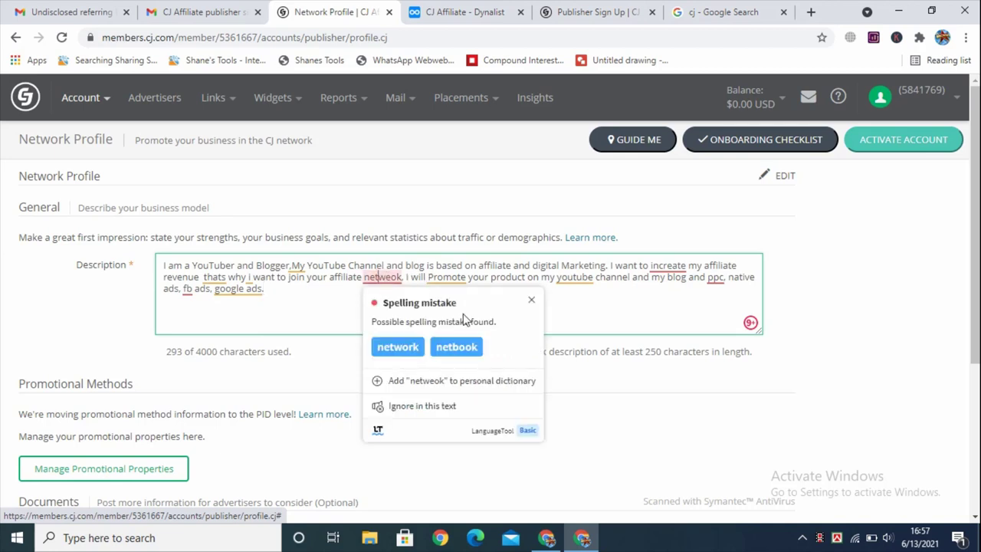
pyautogui.click(719, 324)
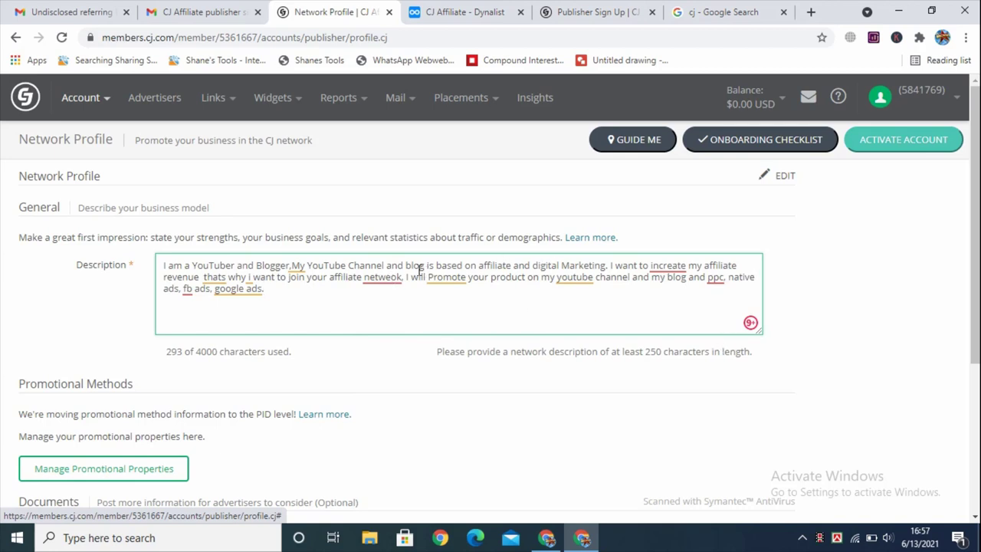
pyautogui.click(664, 264)
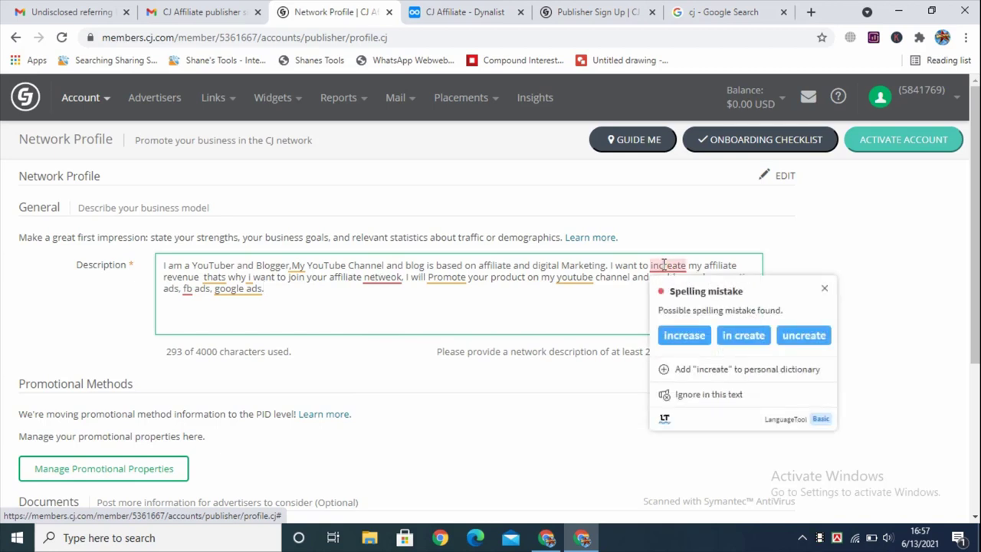
pyautogui.click(682, 336)
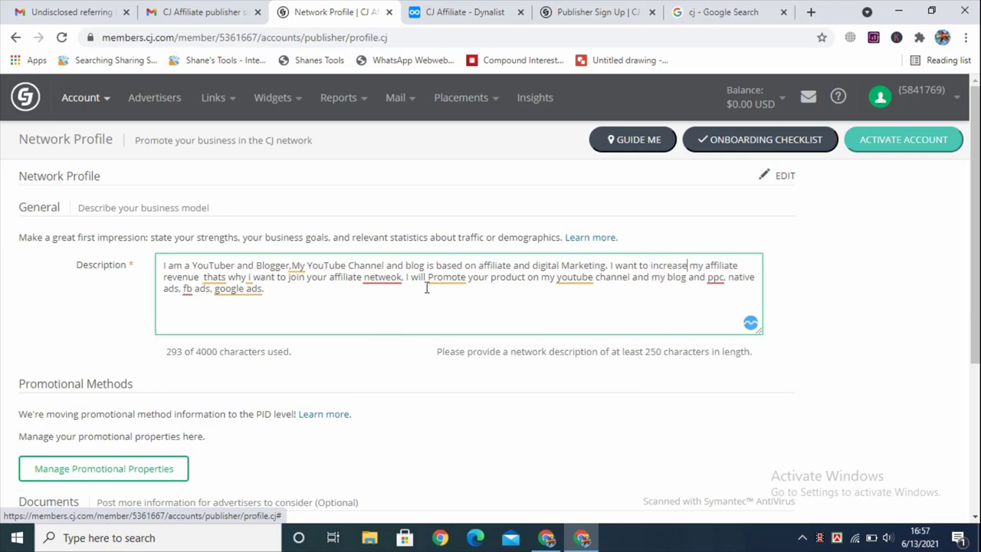
pyautogui.click(390, 277)
pyautogui.click(410, 346)
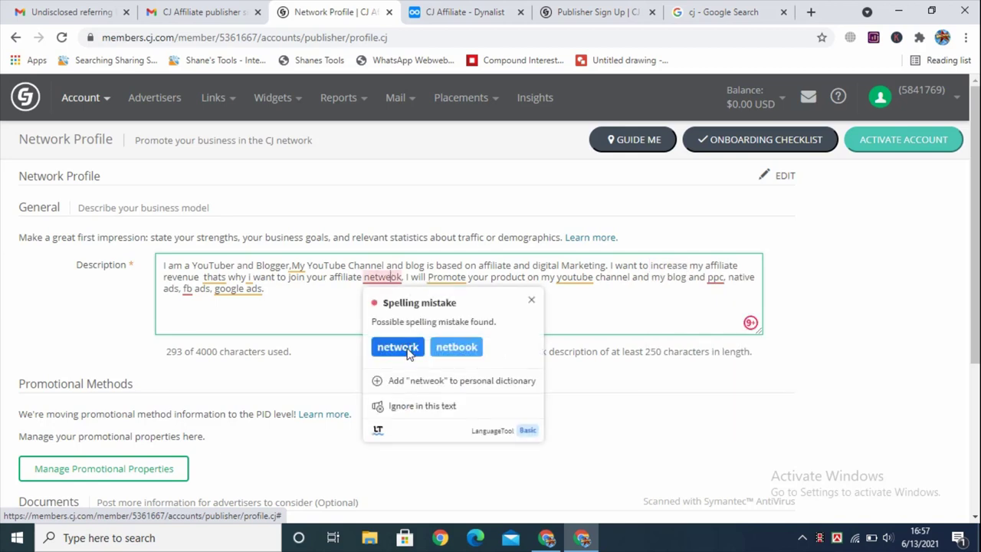
pyautogui.click(563, 281)
pyautogui.click(581, 361)
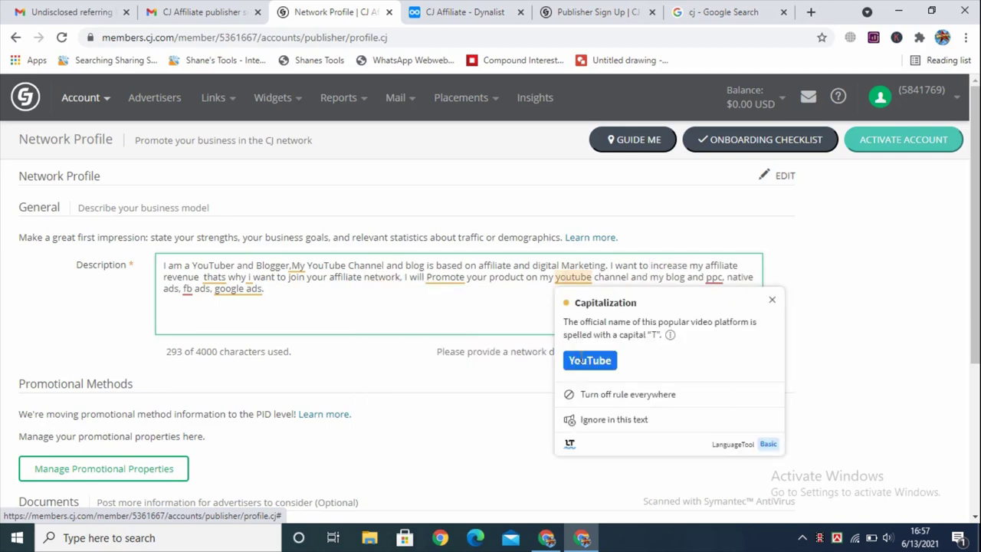
pyautogui.click(716, 278)
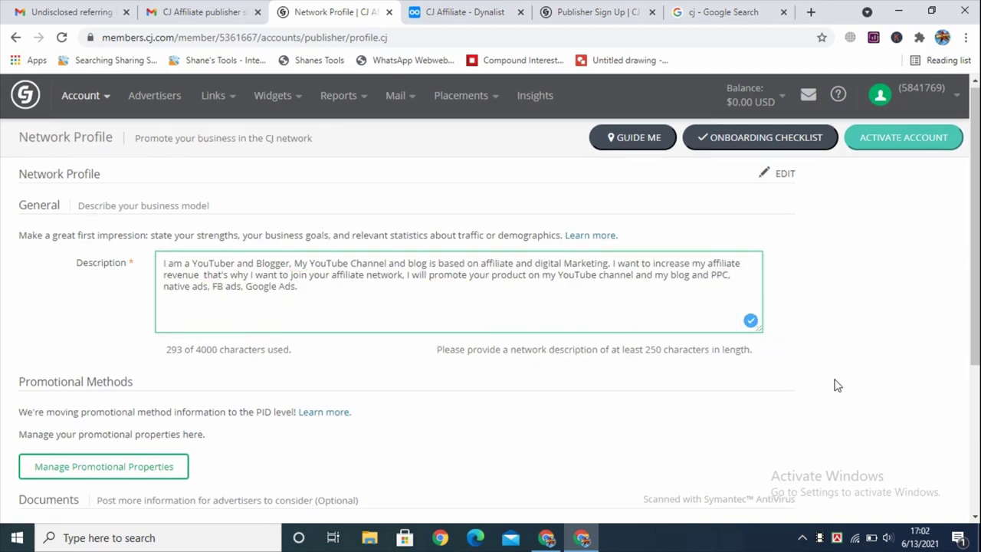
# Step: Save the Network Profile with the corrected 293-character business description
pyautogui.scroll(-3, 805, 387)
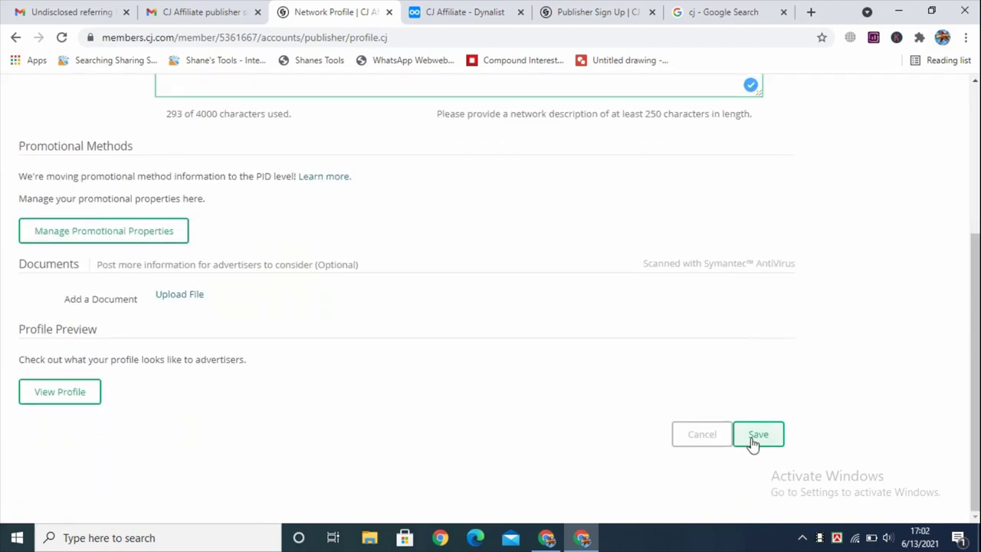
pyautogui.click(758, 442)
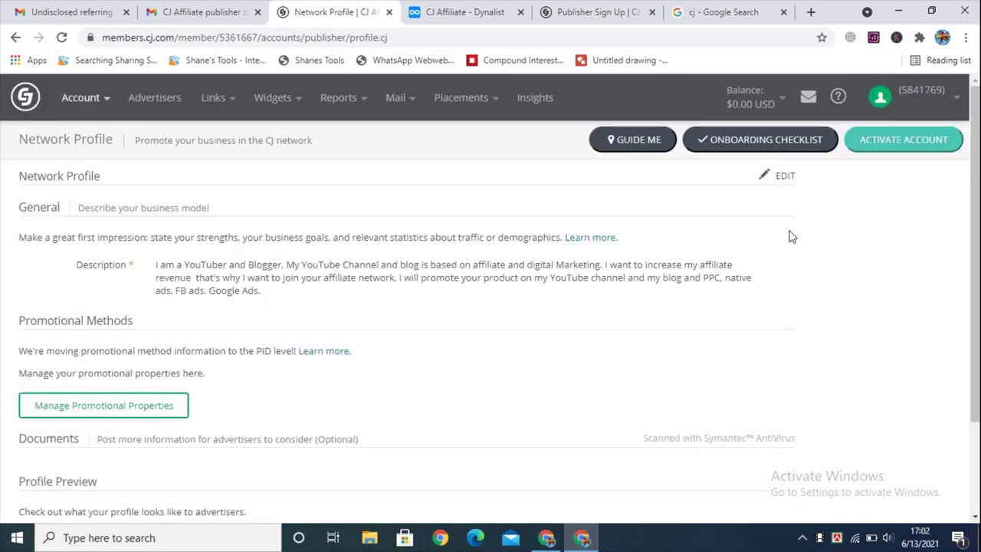
# Step: From the Onboarding Checklist, choose Add Property under Add a Promotional Property
pyautogui.click(782, 150)
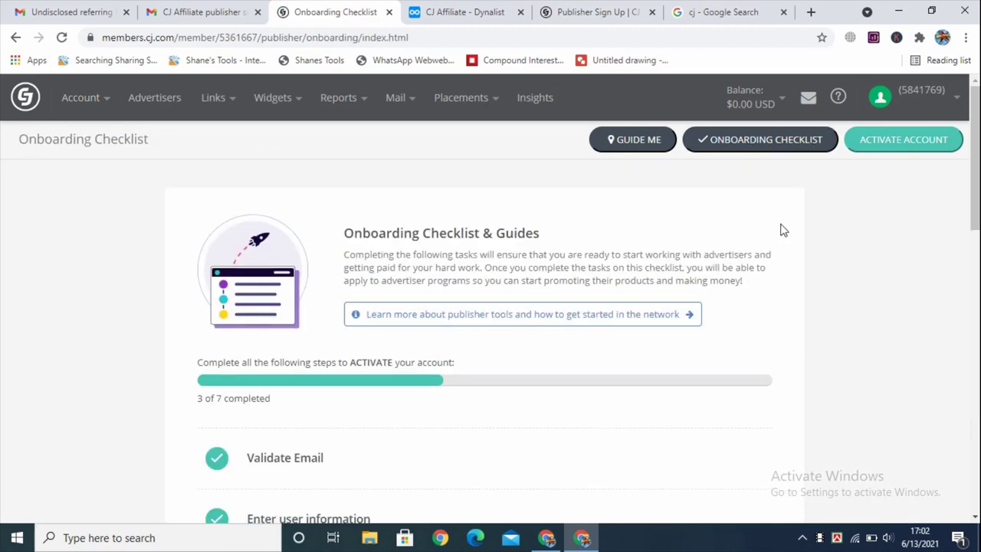
pyautogui.scroll(-4, 781, 230)
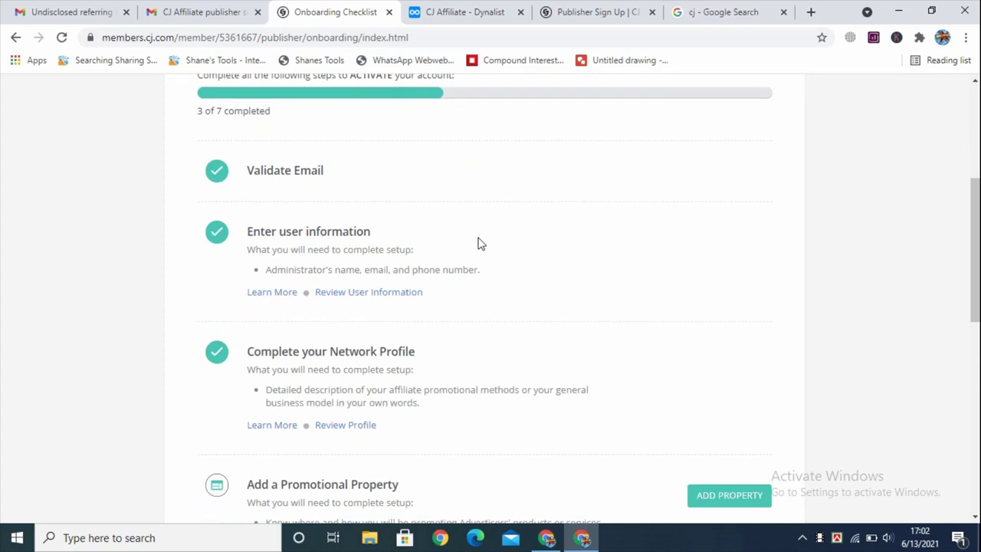
pyautogui.scroll(-1, 477, 245)
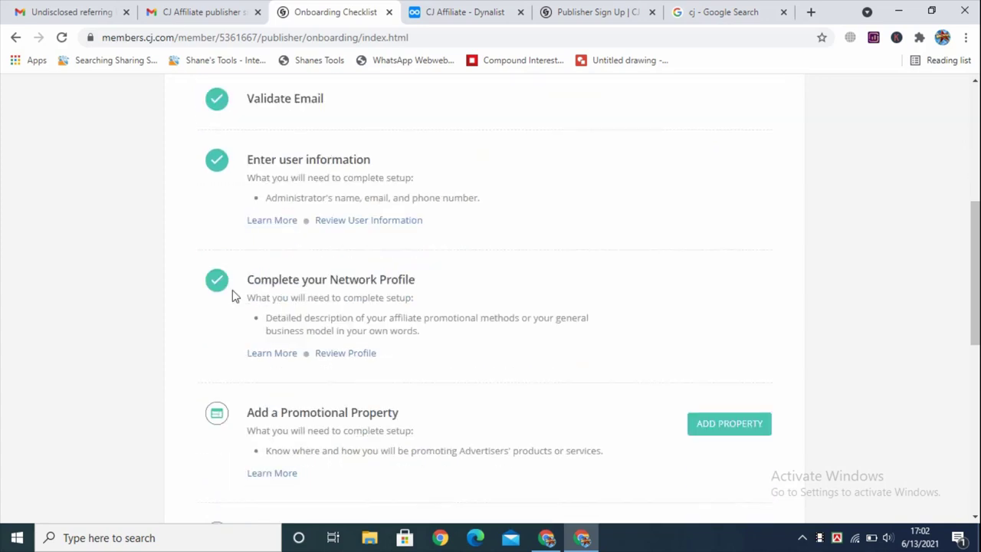
pyautogui.scroll(-3, 366, 200)
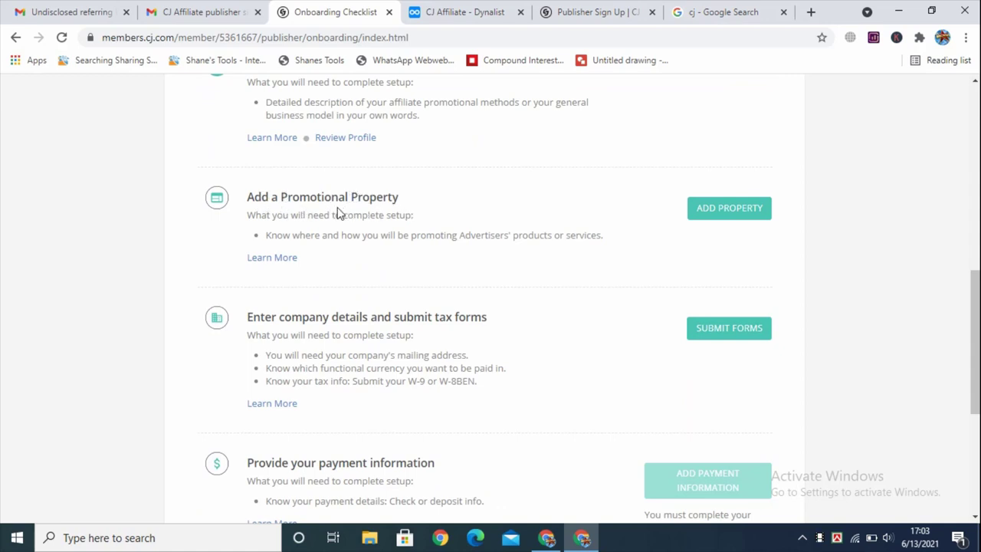
pyautogui.click(737, 211)
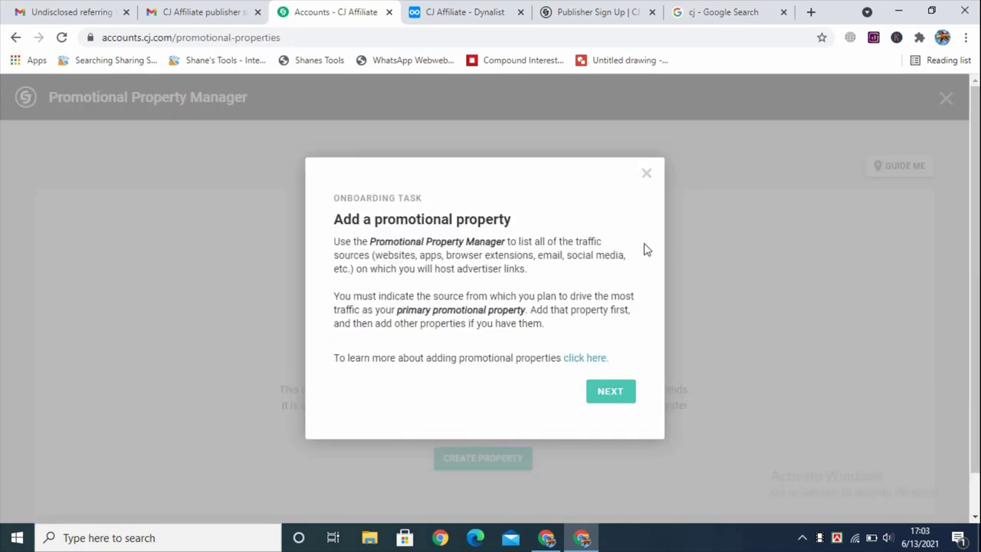
# Step: Dismiss the promotional property notice and start creating a new promotional property
pyautogui.click(611, 392)
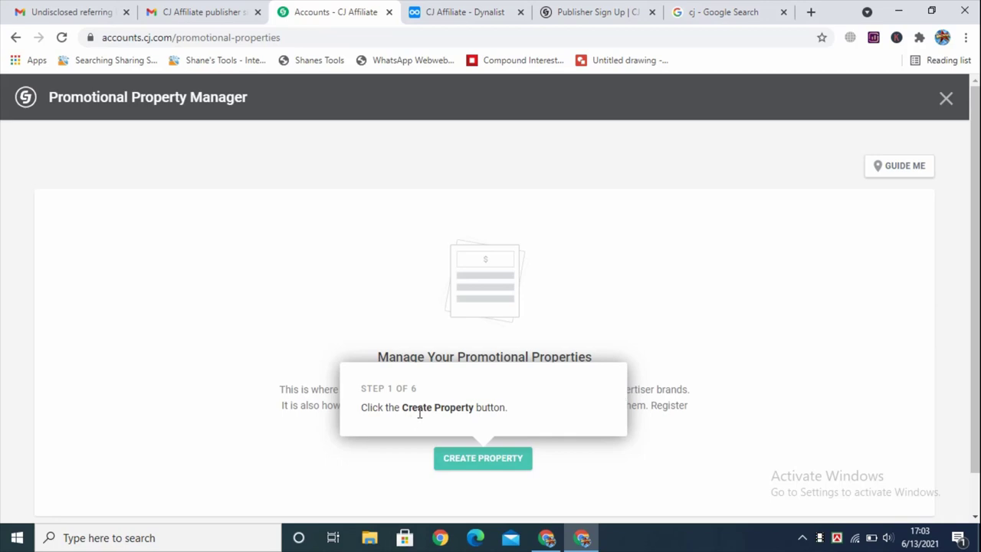
pyautogui.click(493, 462)
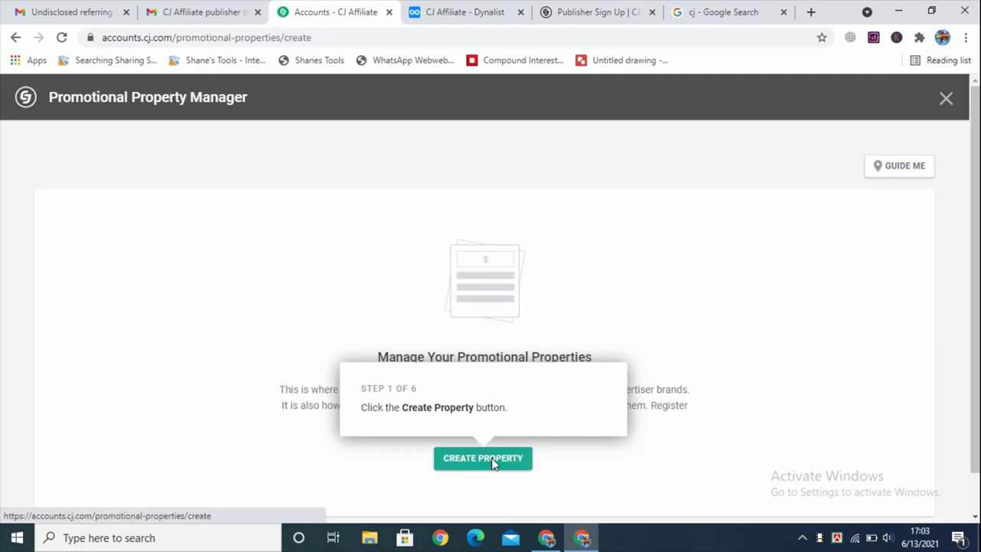
pyautogui.scroll(-4, 563, 284)
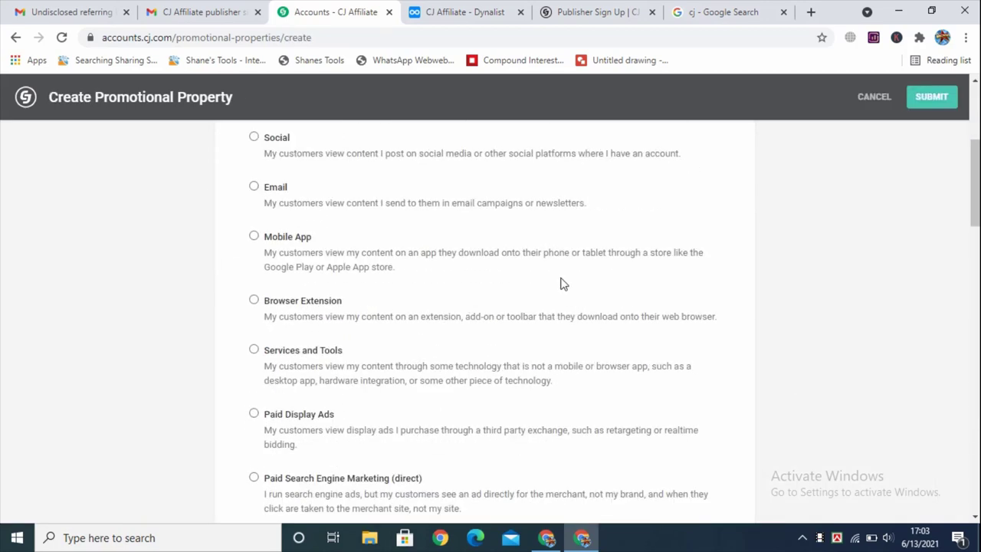
pyautogui.scroll(-10, 559, 284)
pyautogui.scroll(14, 574, 304)
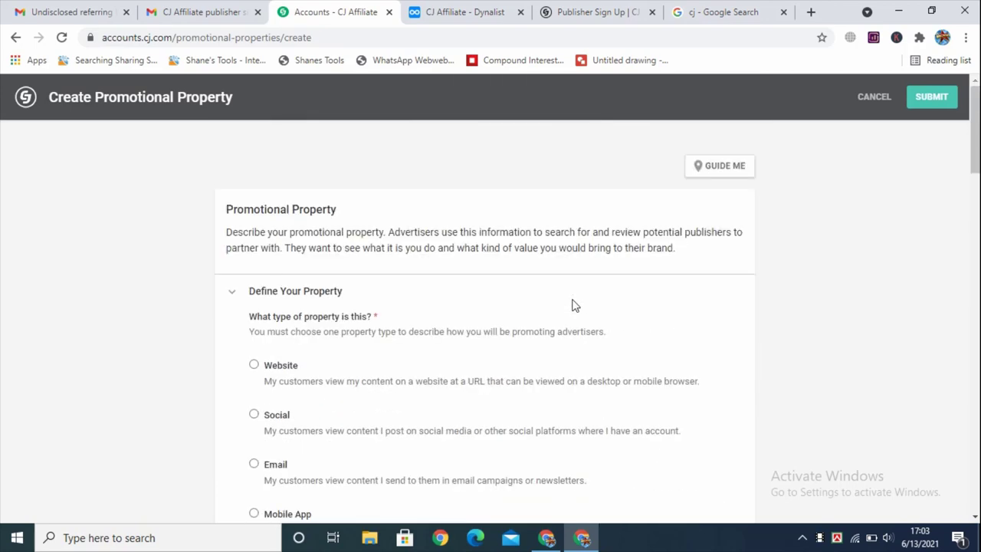
# Step: Step through the Guide Me tour to its final step and close it
pyautogui.click(716, 233)
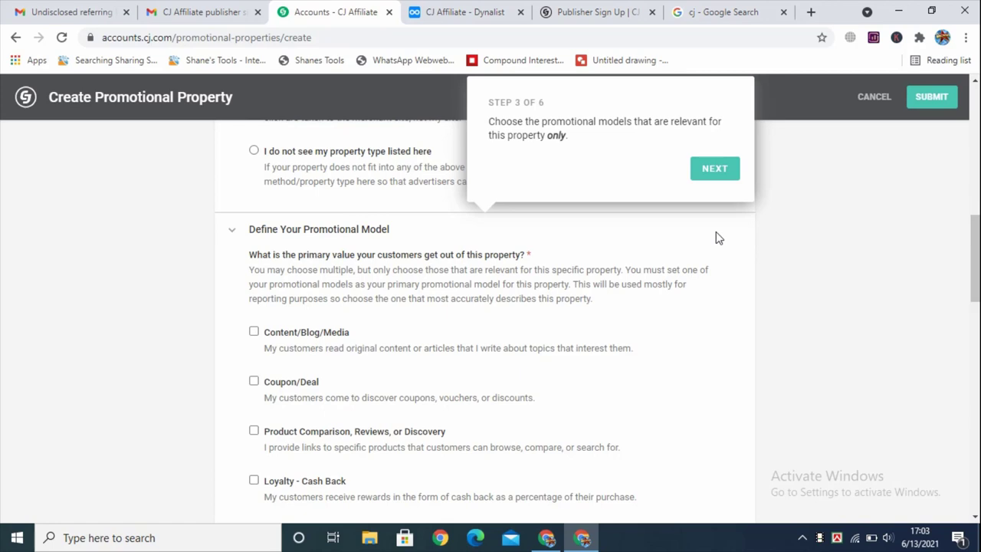
pyautogui.click(714, 171)
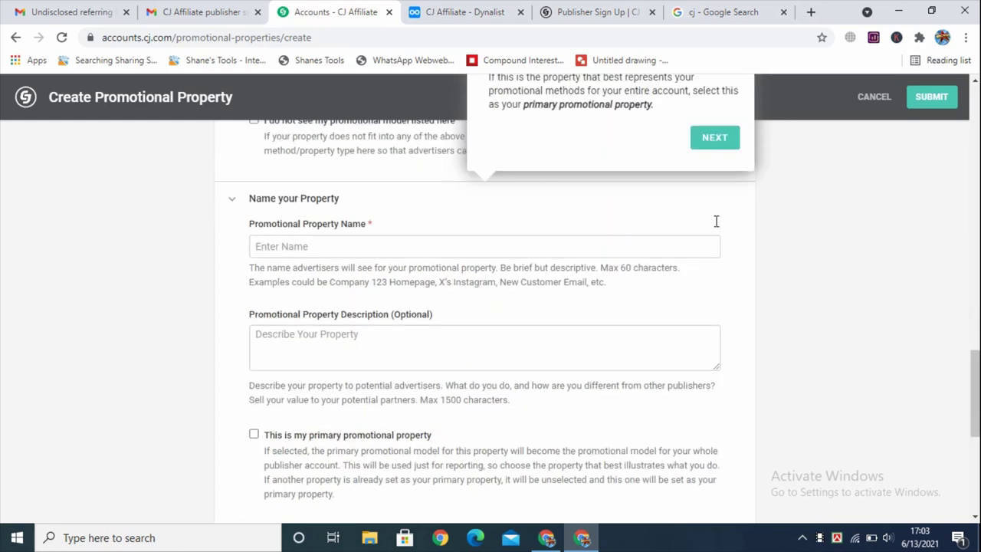
pyautogui.click(724, 343)
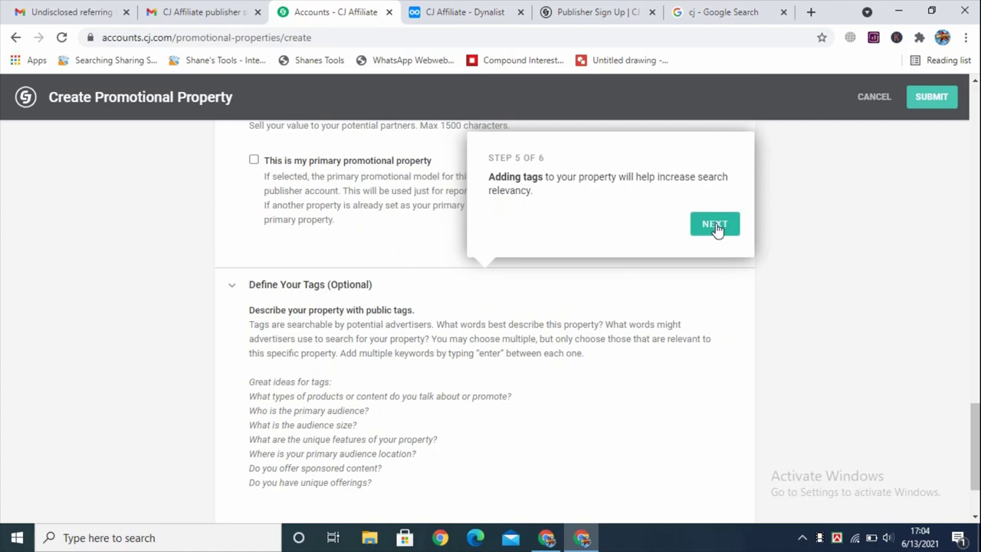
pyautogui.click(714, 227)
pyautogui.click(879, 199)
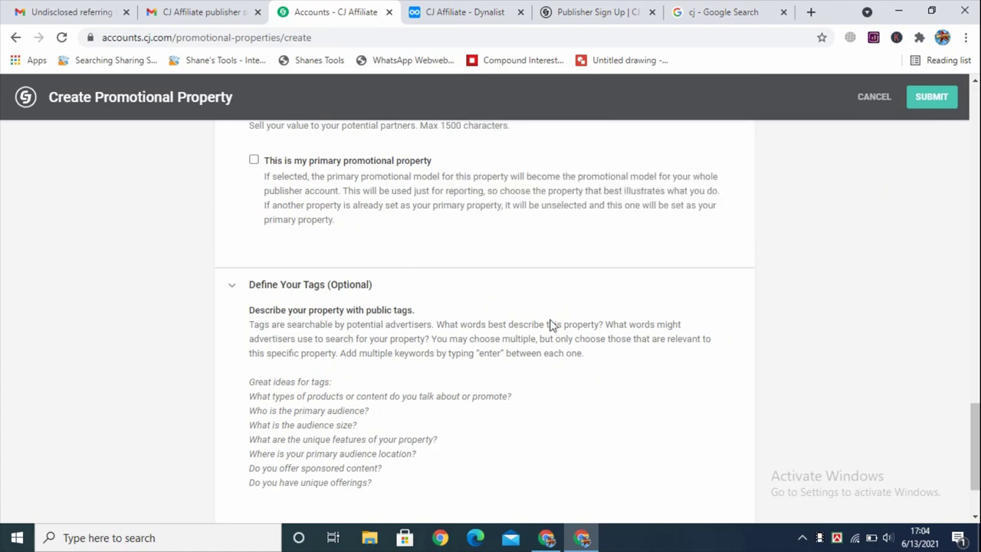
pyautogui.scroll(15, 550, 323)
pyautogui.scroll(5, 549, 320)
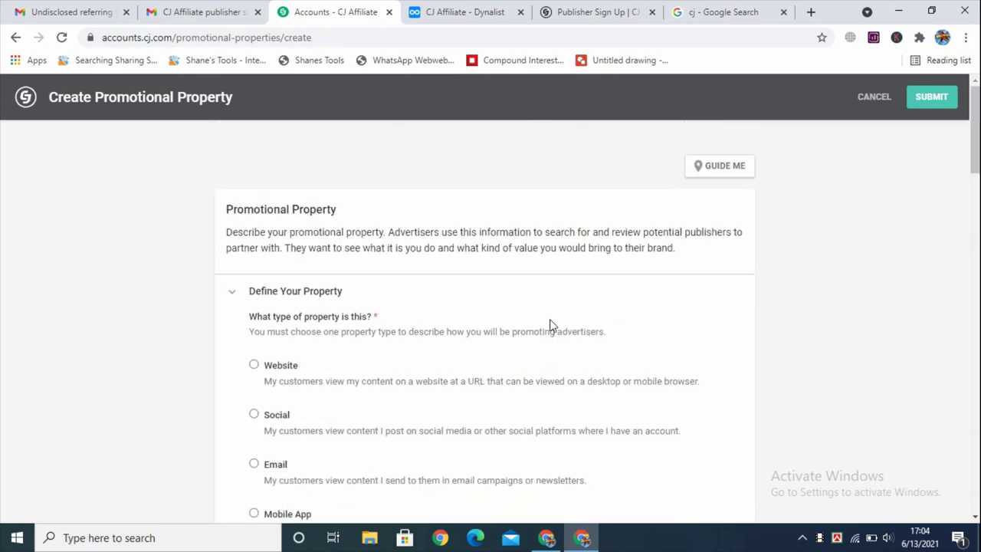
# Step: Set the property type to Website after briefly trying the Social option
pyautogui.scroll(-1, 324, 243)
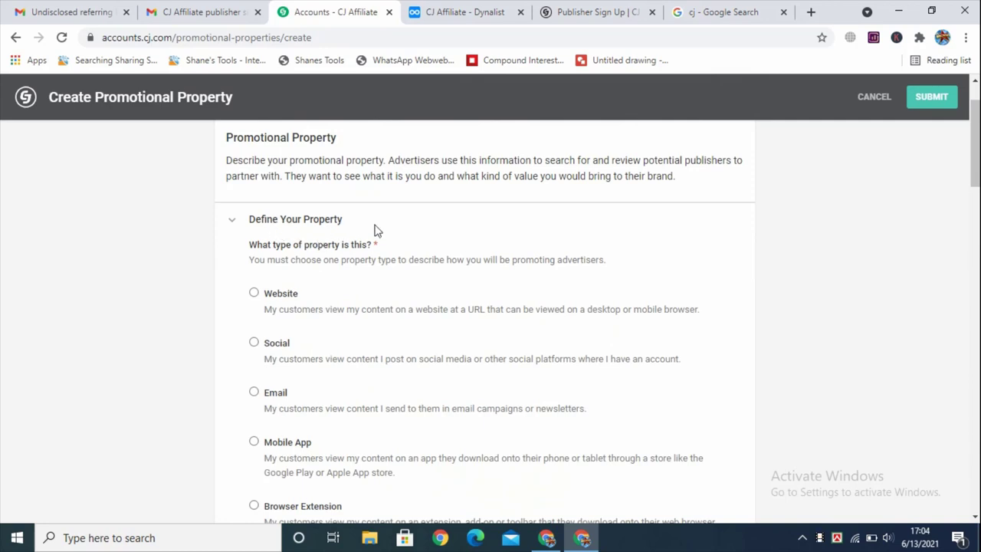
pyautogui.scroll(-2, 376, 228)
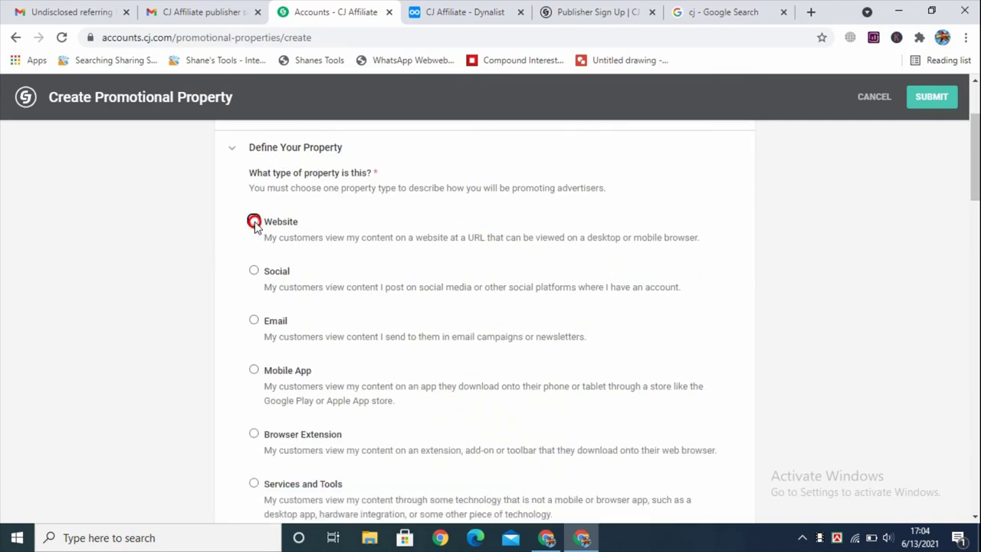
pyautogui.click(254, 220)
pyautogui.scroll(-1, 258, 282)
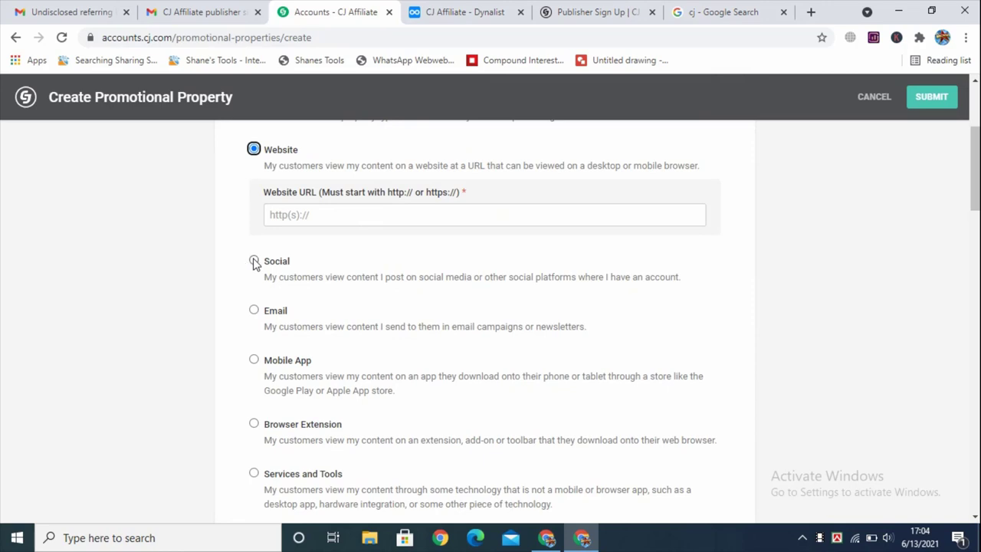
pyautogui.click(254, 262)
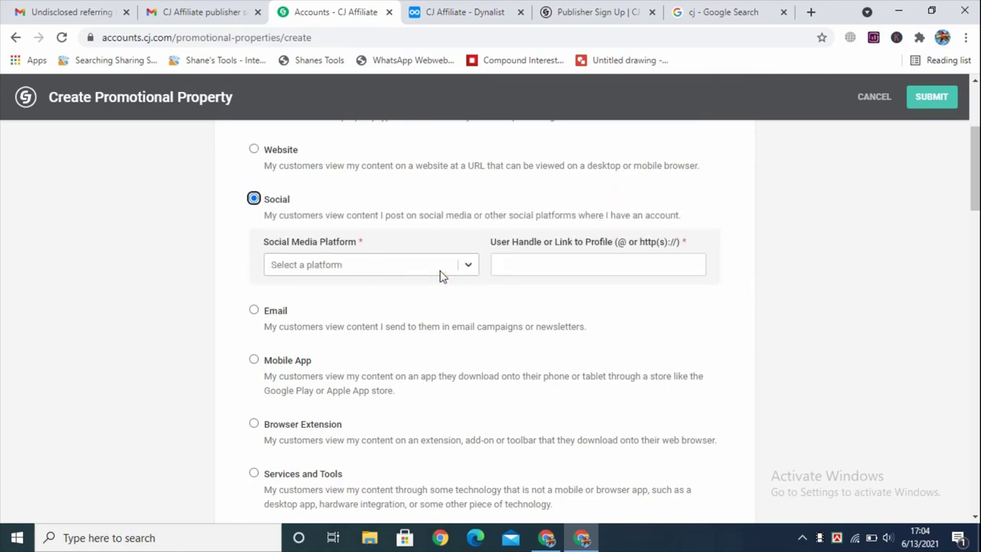
pyautogui.click(466, 265)
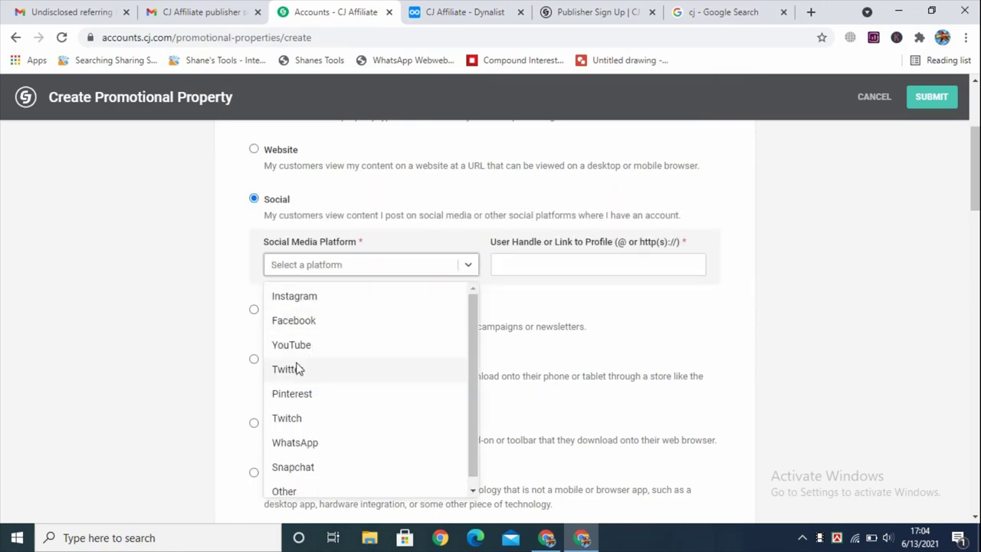
pyautogui.scroll(-1, 310, 399)
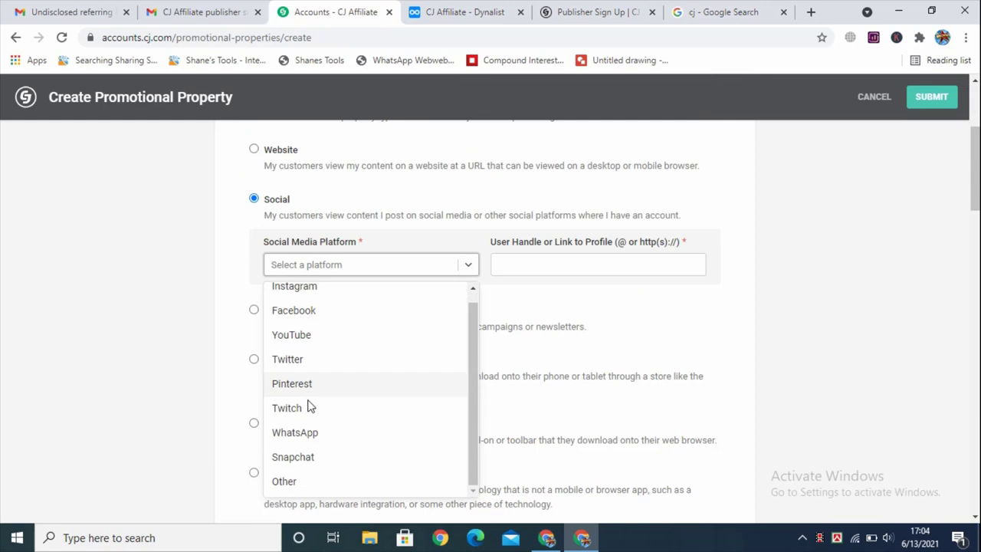
pyautogui.click(468, 266)
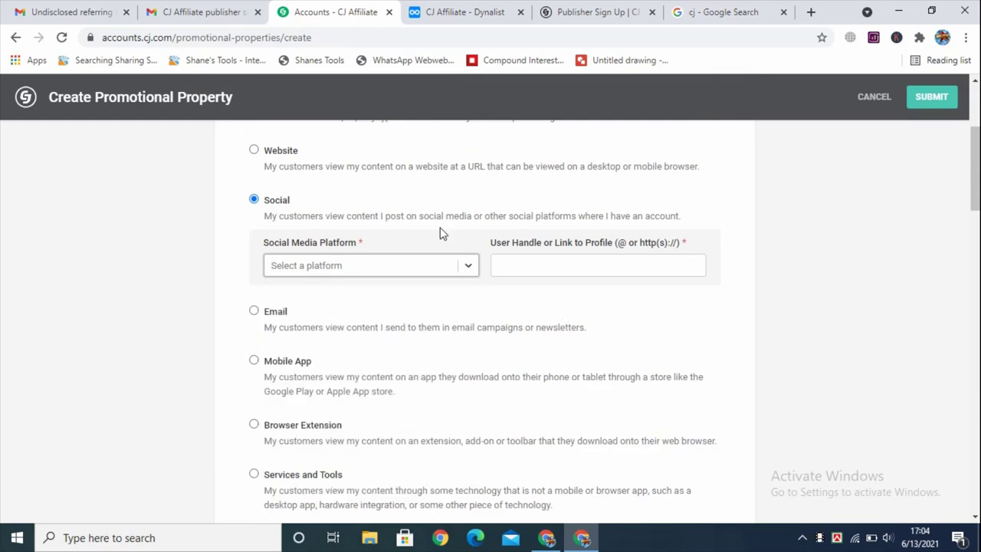
pyautogui.scroll(1, 437, 232)
pyautogui.click(255, 221)
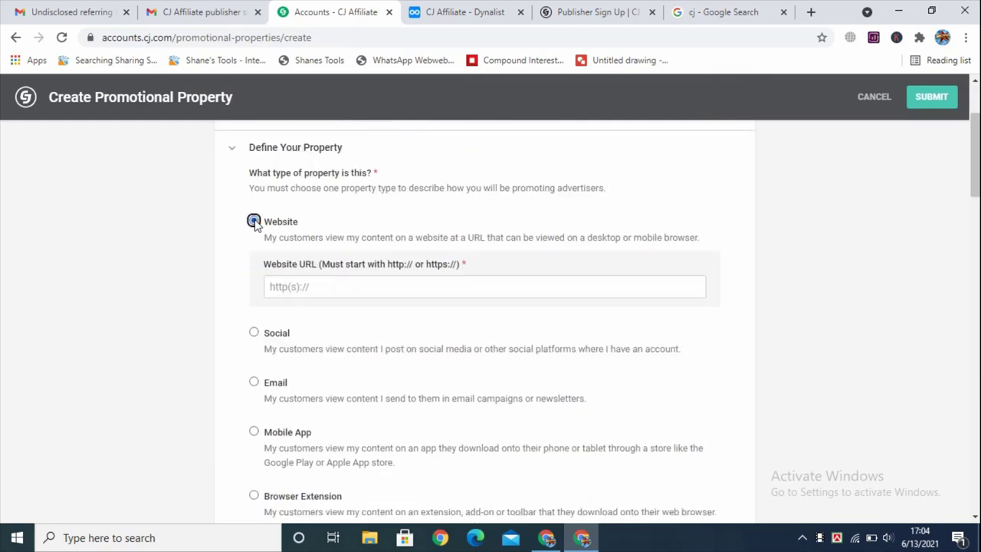
pyautogui.click(308, 287)
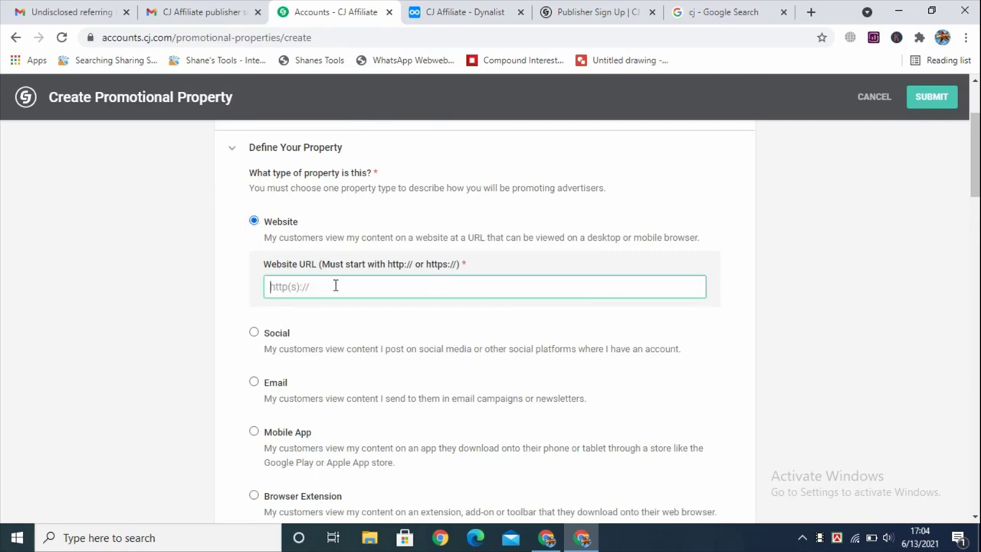
pyautogui.write('https://www.doiteknews.com')
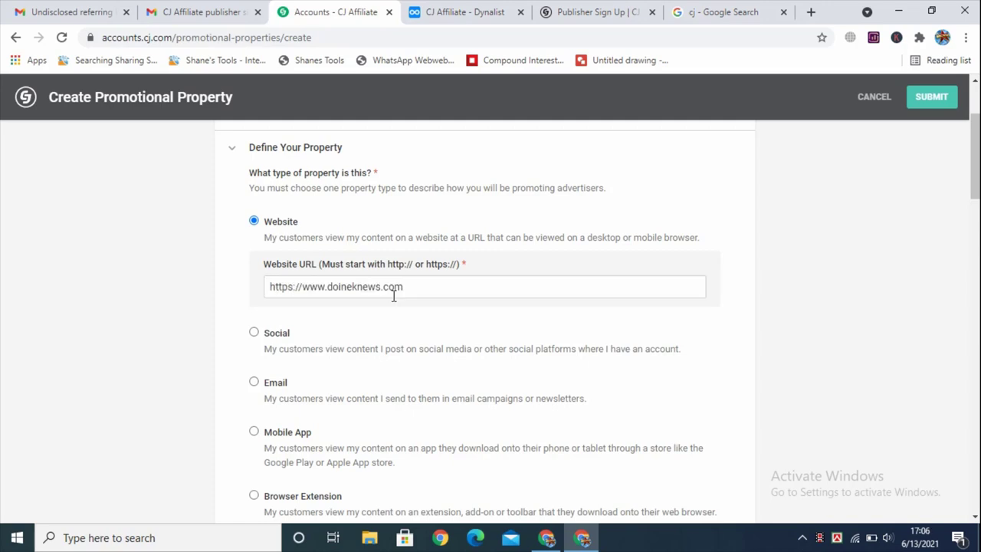
pyautogui.scroll(-1, 357, 288)
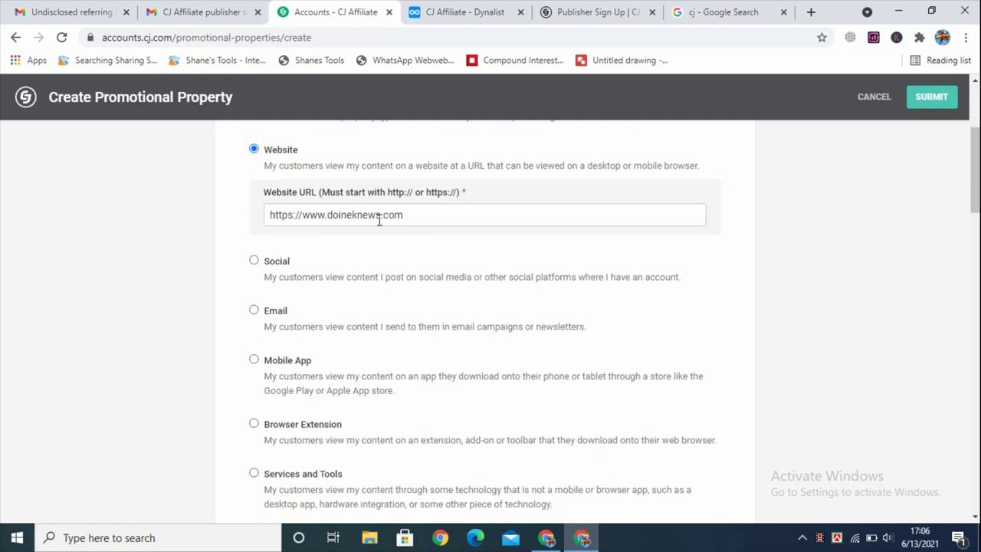
pyautogui.scroll(-2, 345, 241)
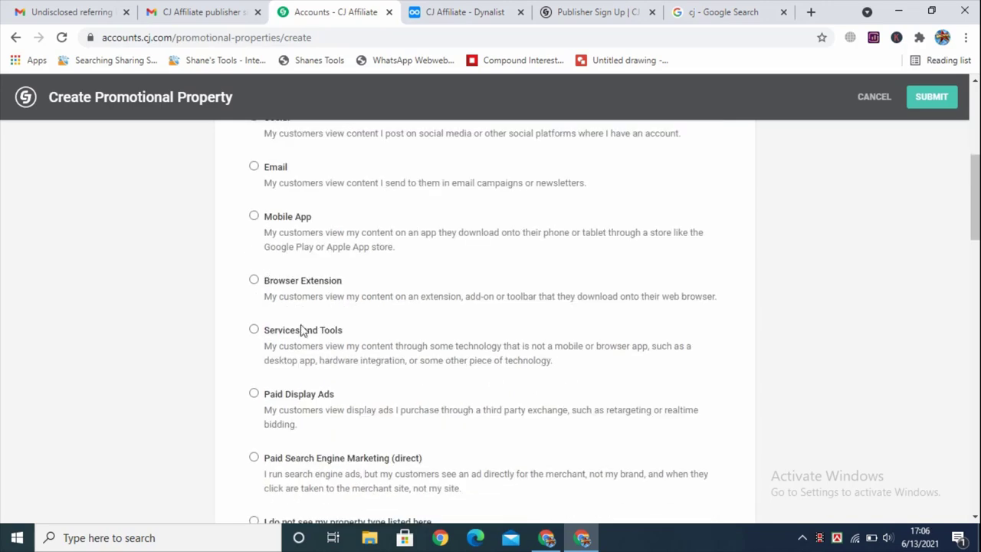
pyautogui.scroll(1, 299, 331)
pyautogui.scroll(-1, 300, 329)
pyautogui.scroll(1, 279, 211)
pyautogui.scroll(-1, 253, 252)
pyautogui.scroll(3, 285, 282)
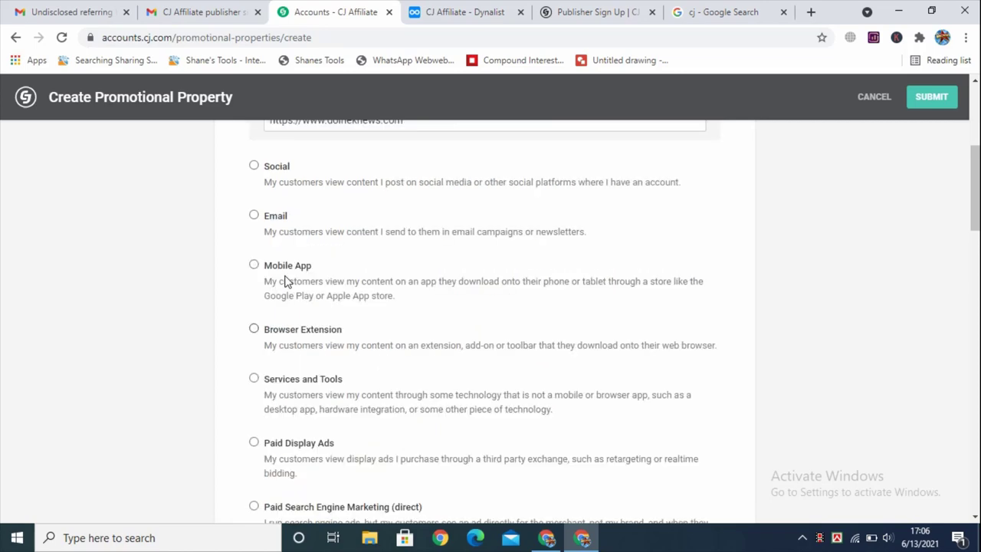
pyautogui.scroll(-8, 404, 287)
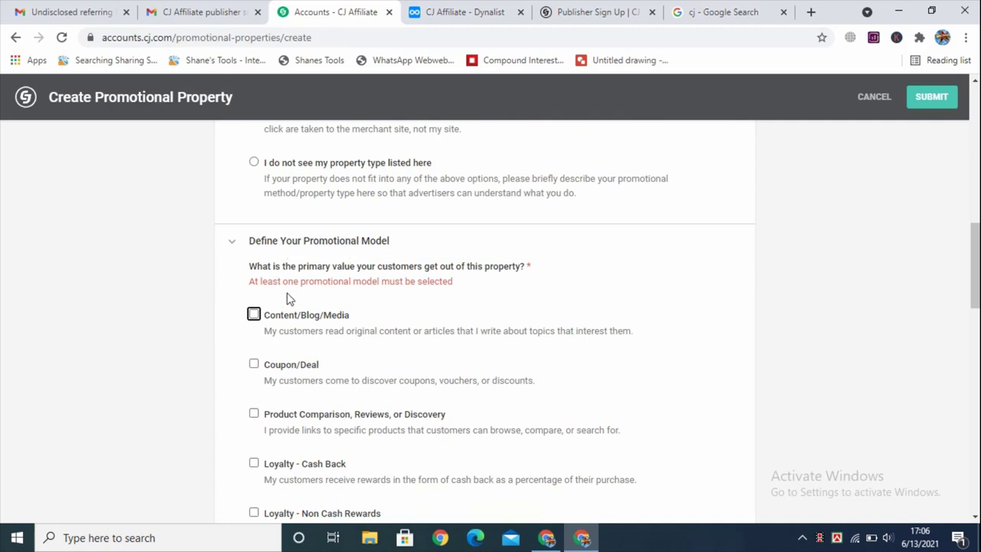
# Step: Tick Content/Blog/Media and set it as the primary promotional model
pyautogui.scroll(-3, 344, 329)
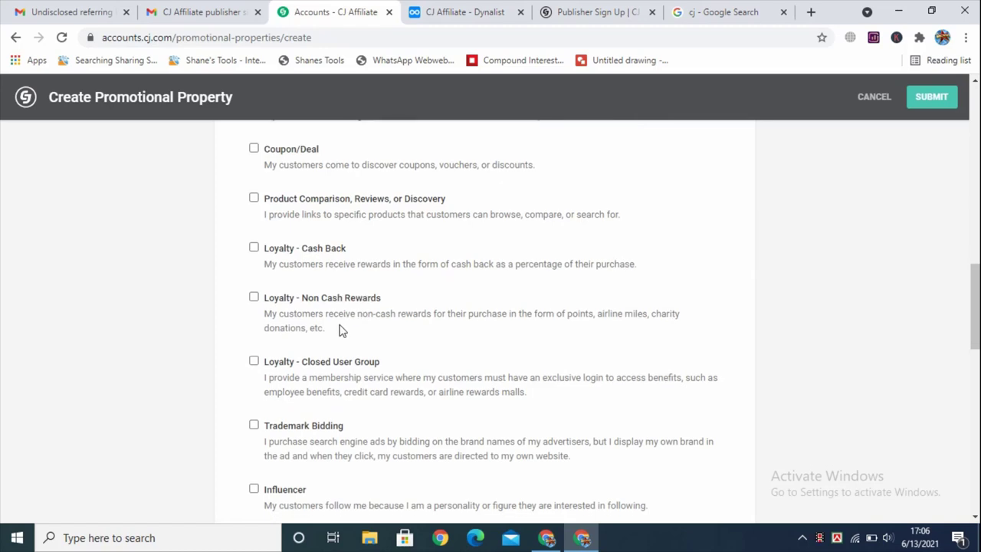
pyautogui.scroll(2, 342, 329)
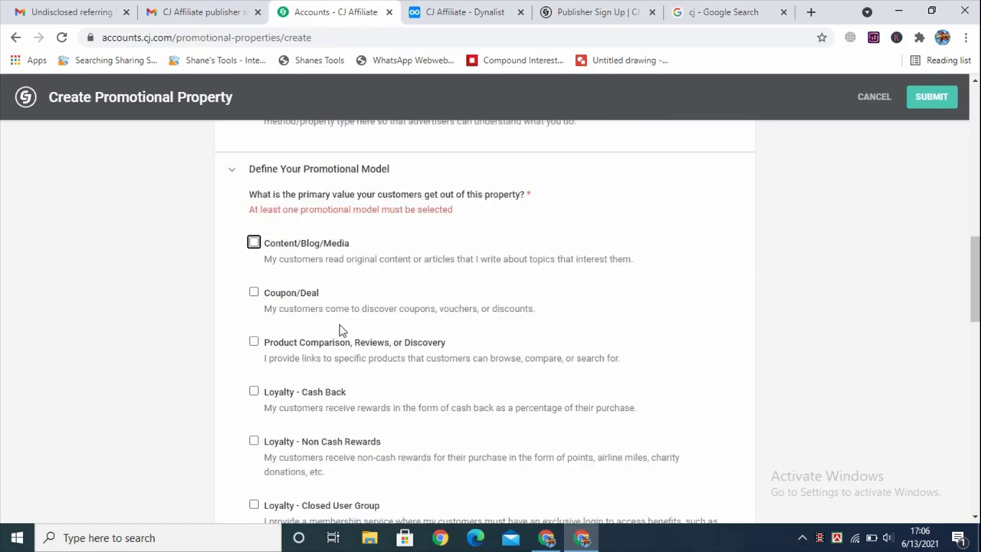
pyautogui.scroll(-2, 339, 328)
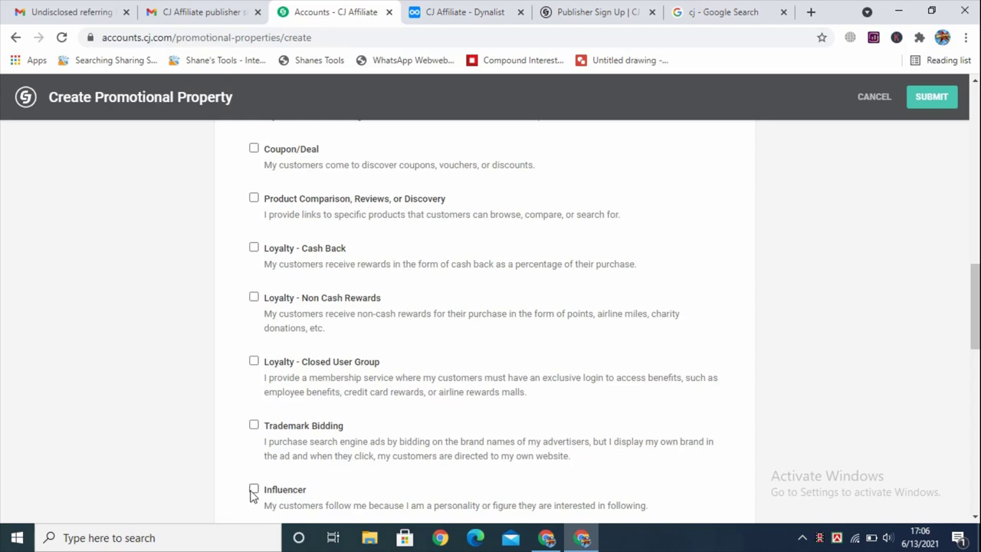
pyautogui.scroll(2, 250, 491)
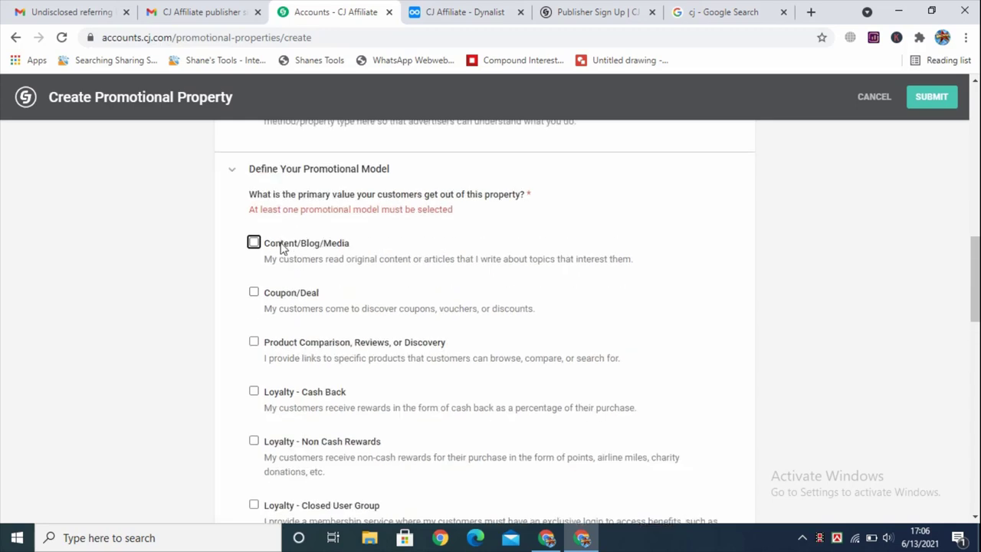
pyautogui.click(255, 244)
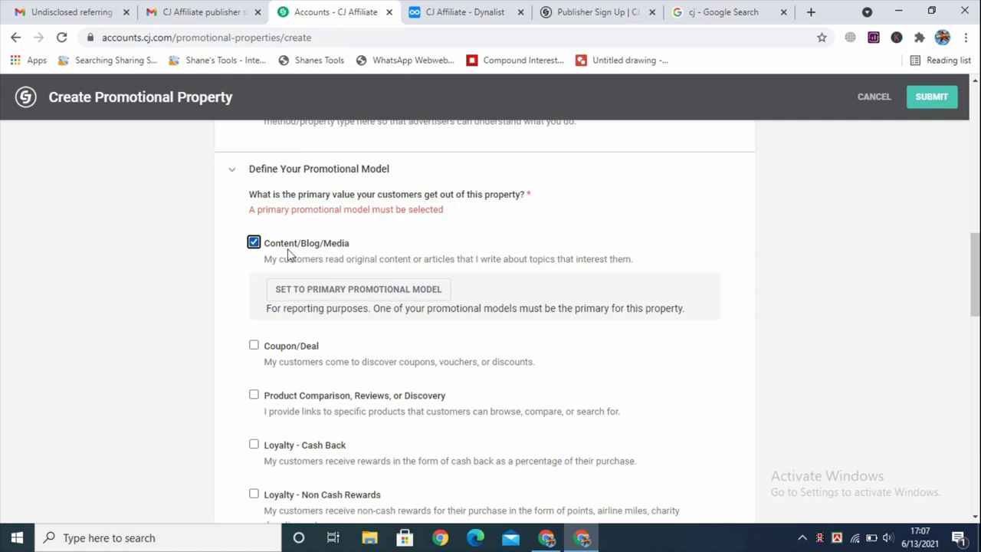
pyautogui.scroll(-2, 342, 339)
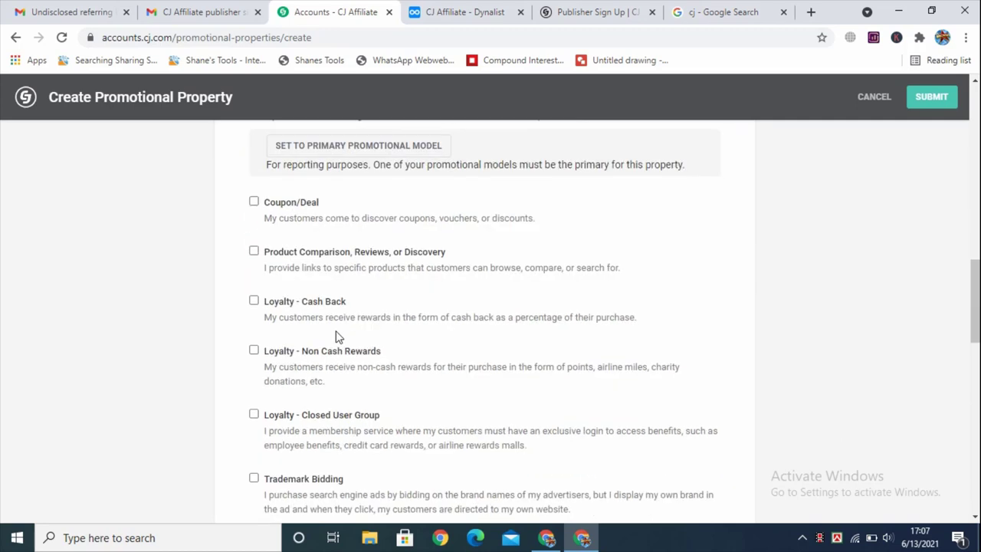
pyautogui.scroll(2, 335, 333)
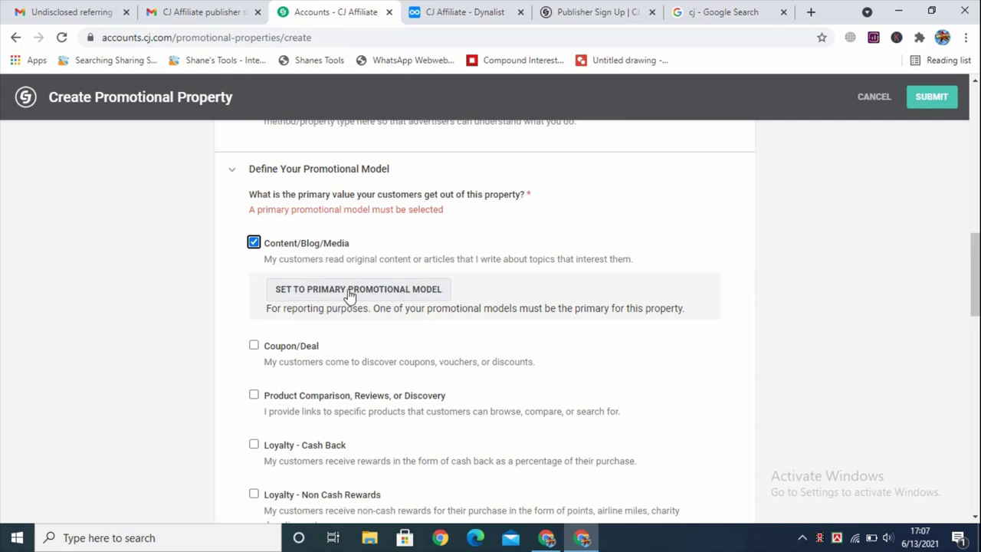
pyautogui.click(331, 286)
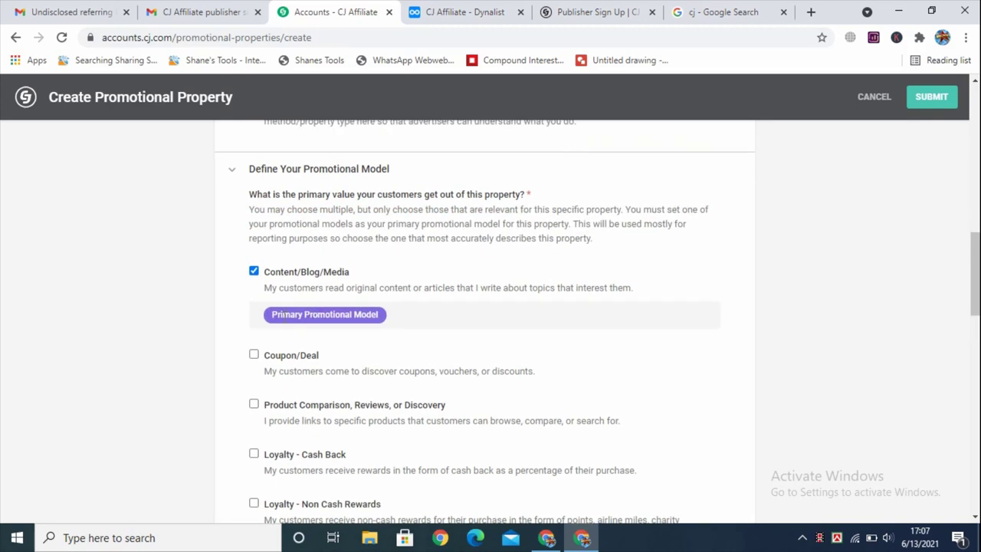
pyautogui.scroll(-9, 377, 314)
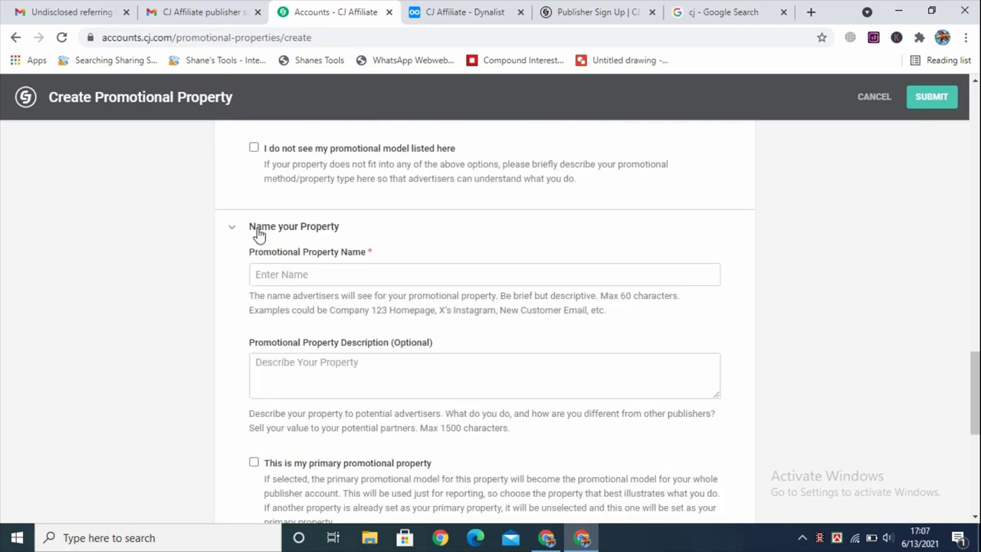
# Step: Name the promotional property 'Doinek News'
pyautogui.click(289, 273)
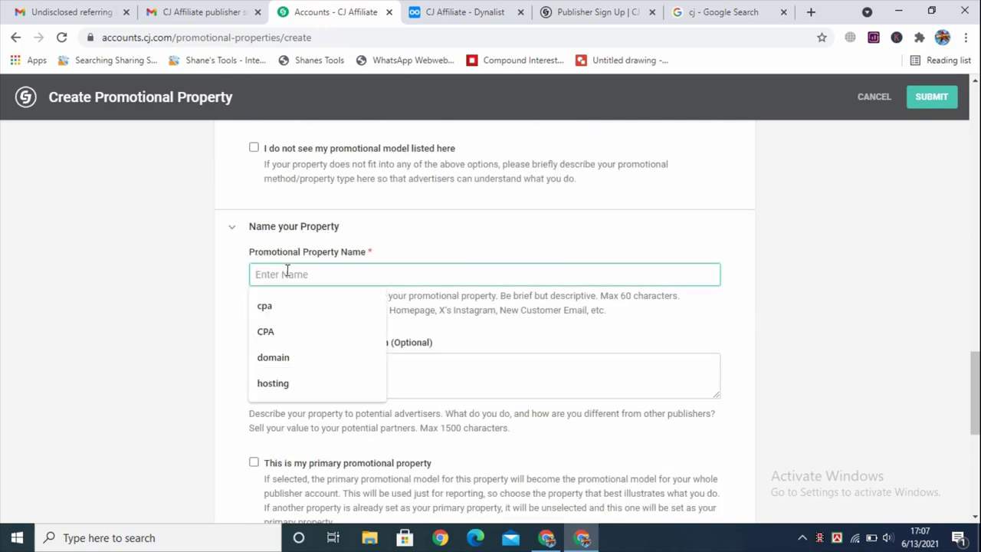
pyautogui.click(297, 262)
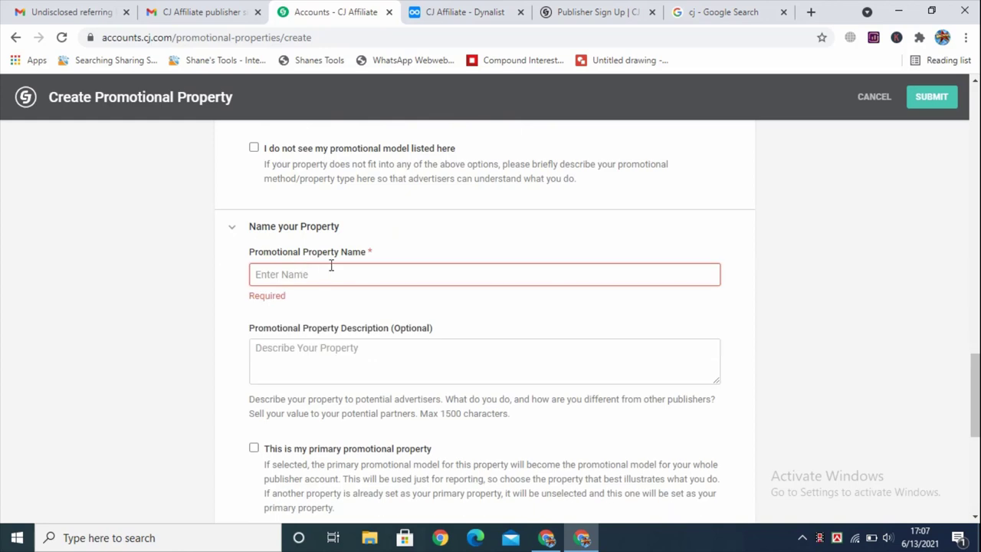
pyautogui.click(322, 273)
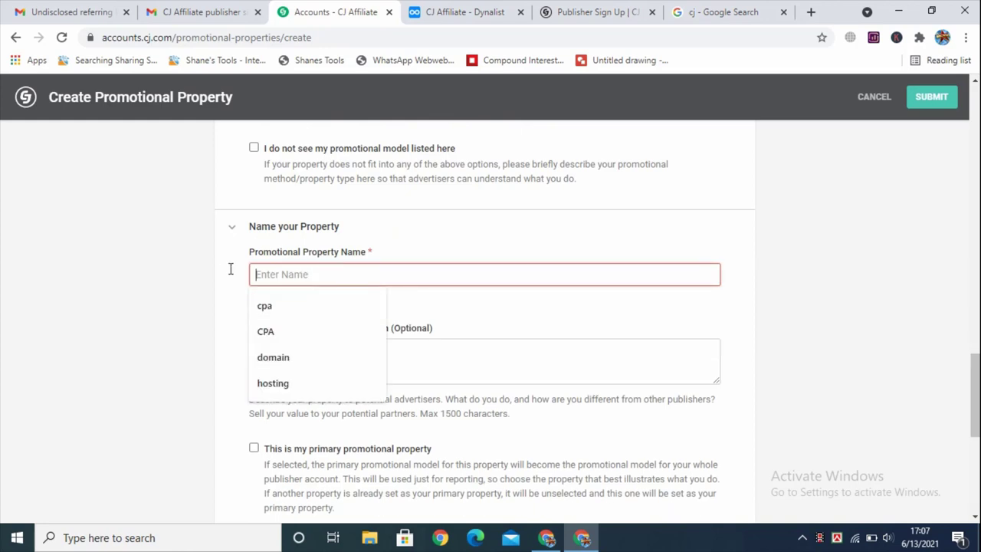
pyautogui.click(229, 264)
pyautogui.click(345, 273)
pyautogui.write('Doinek')
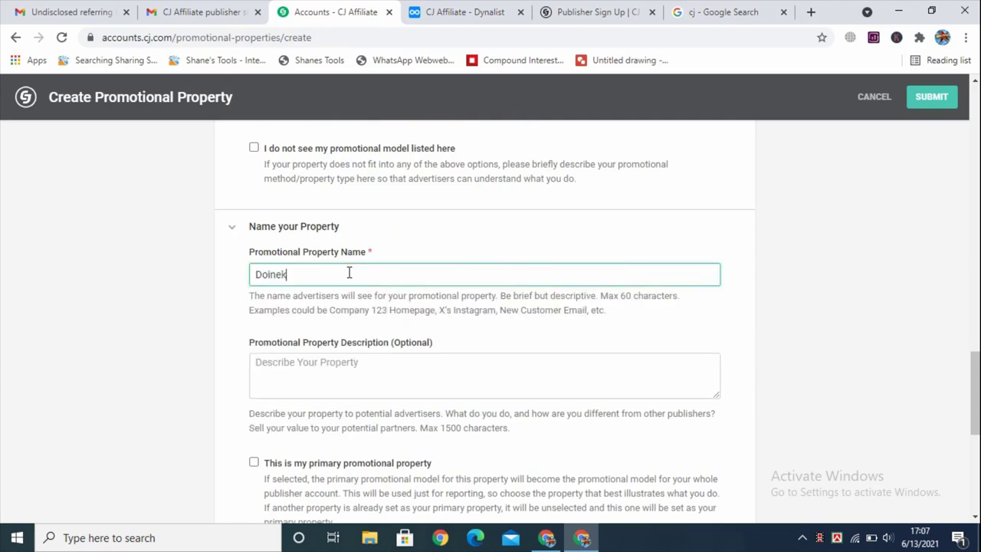
pyautogui.write(' News')
pyautogui.scroll(-1, 315, 373)
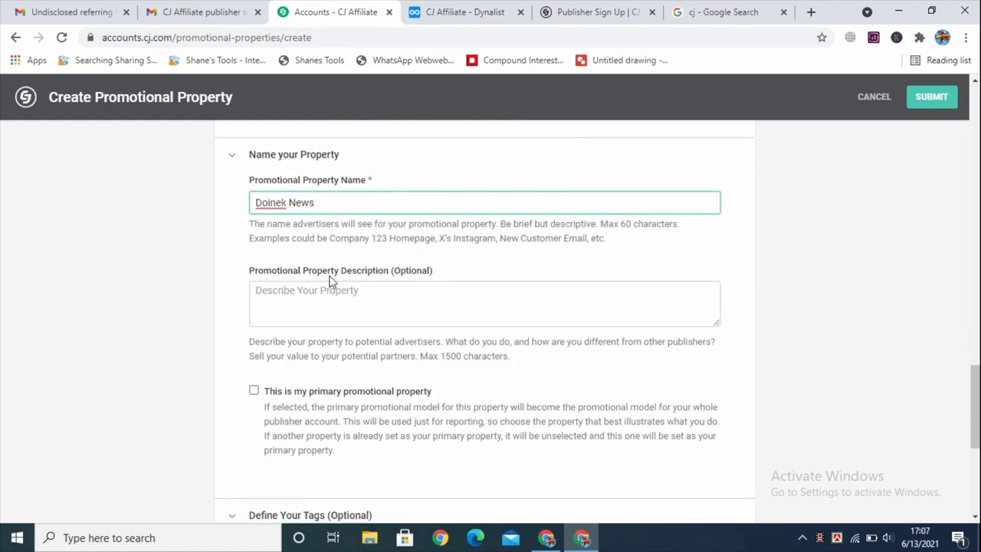
# Step: Add the tags Digital marketing and Affiliate Marketing to the property
pyautogui.click(298, 285)
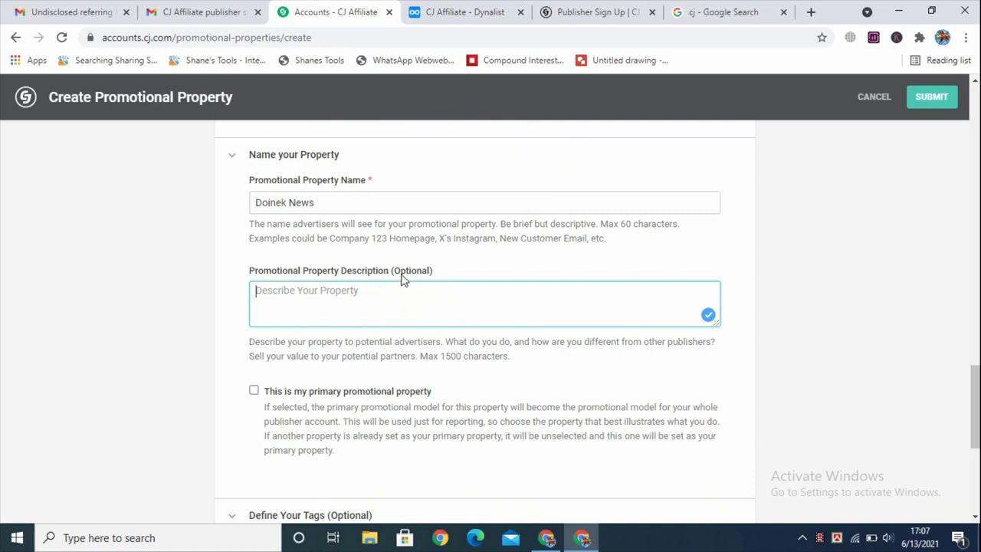
pyautogui.scroll(-1, 391, 272)
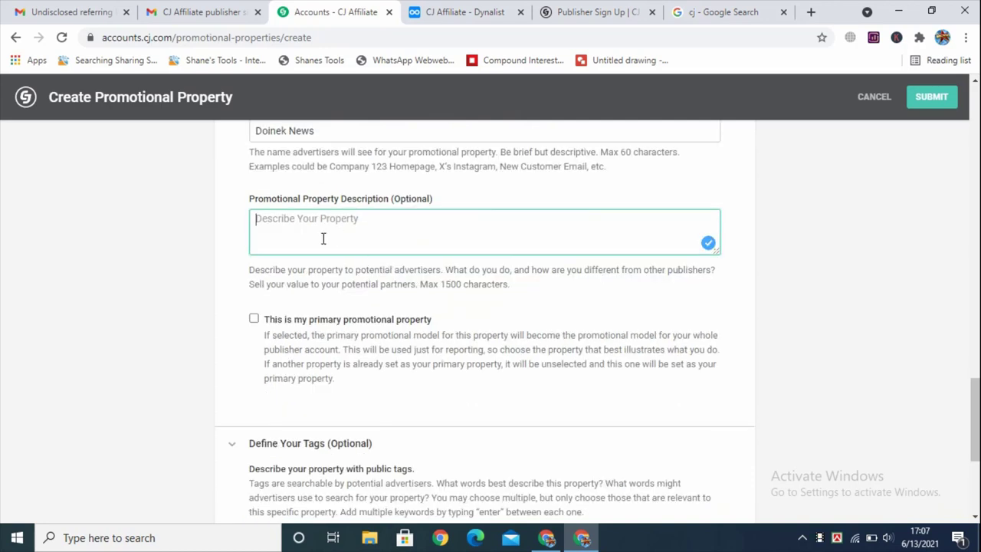
pyautogui.scroll(-1, 290, 235)
pyautogui.scroll(-3, 295, 266)
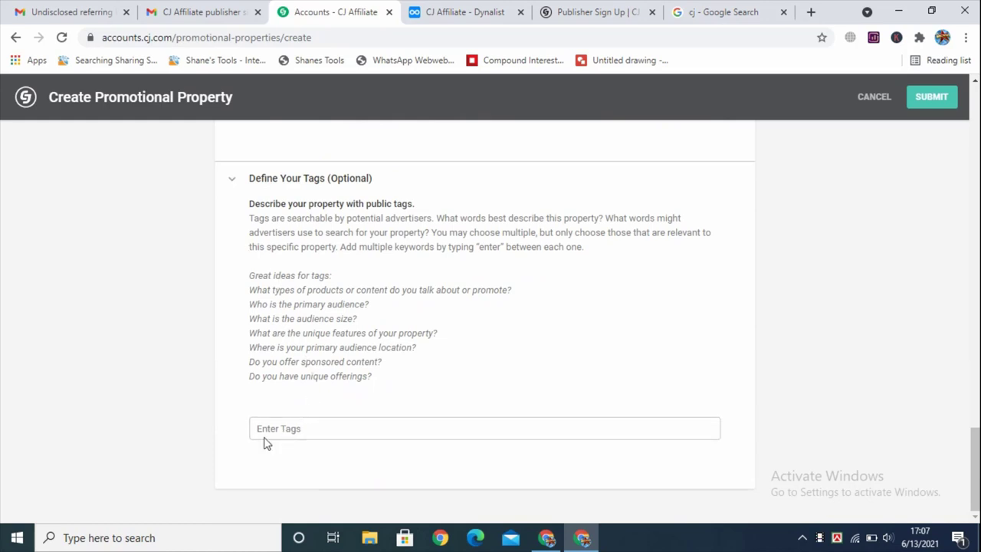
pyautogui.click(292, 429)
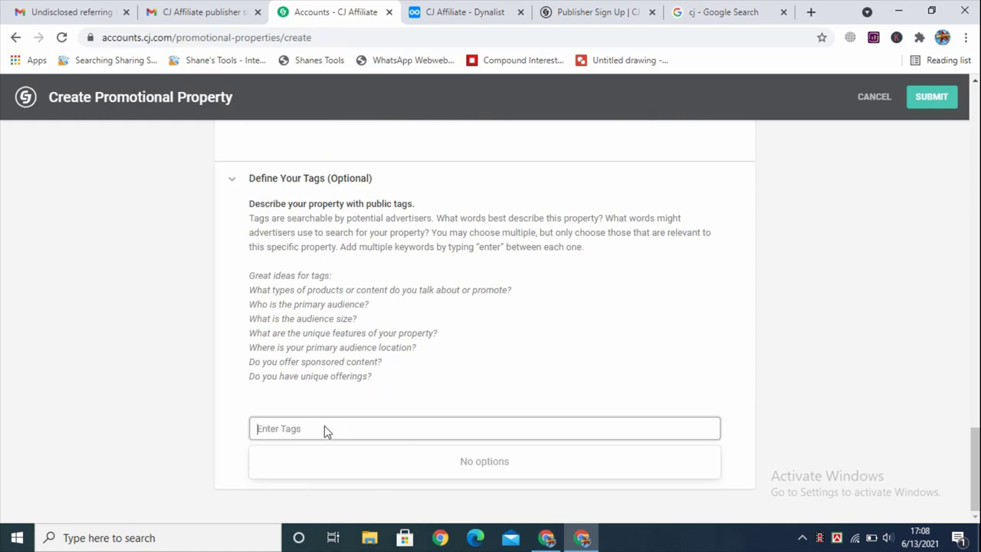
pyautogui.write('Digital marketing')
pyautogui.press('Return')
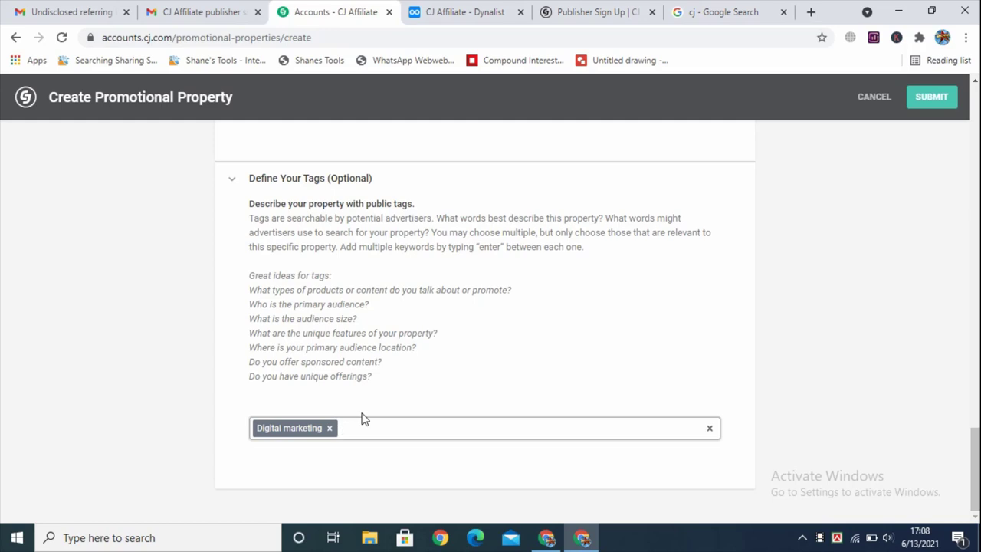
pyautogui.write('Affiliate Marketing')
pyautogui.press('Return')
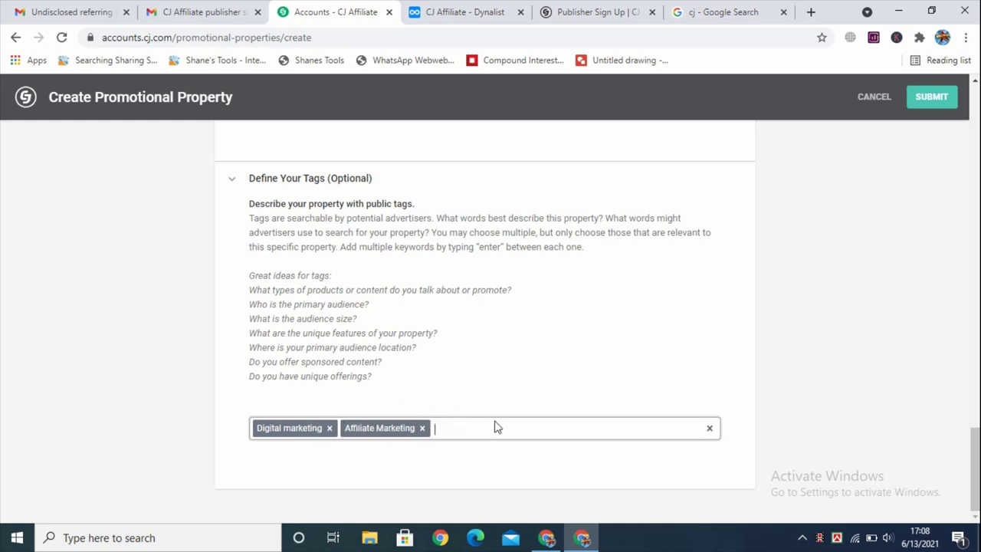
pyautogui.scroll(1, 578, 403)
pyautogui.scroll(2, 579, 403)
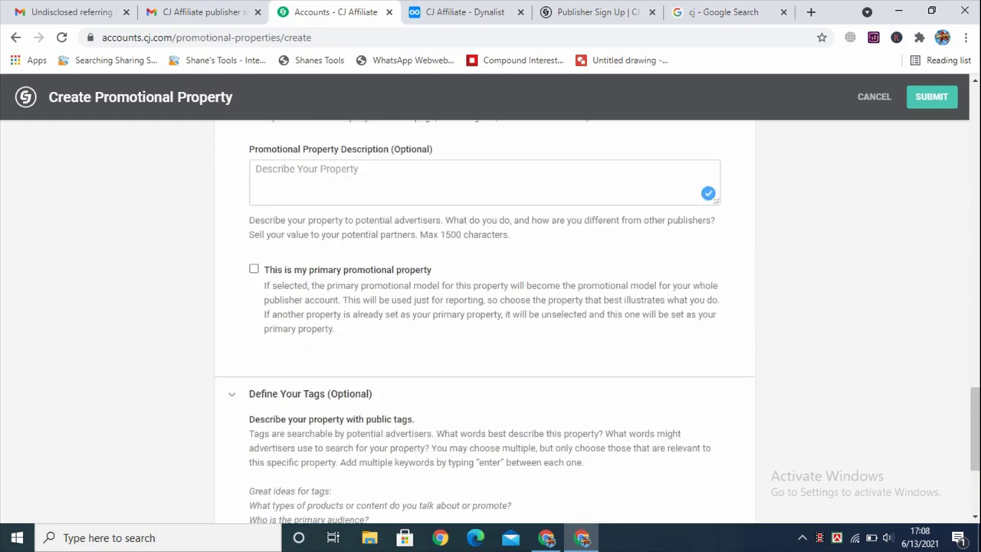
# Step: Add Influencer as a second promotional model, mark Doinek News as primary, and submit the property
pyautogui.click(931, 106)
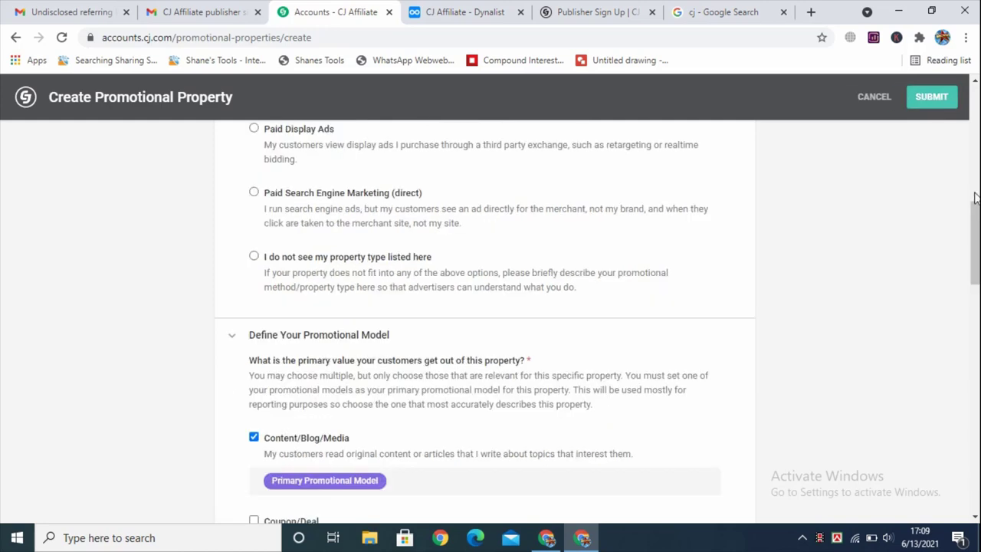
pyautogui.scroll(-2, 861, 194)
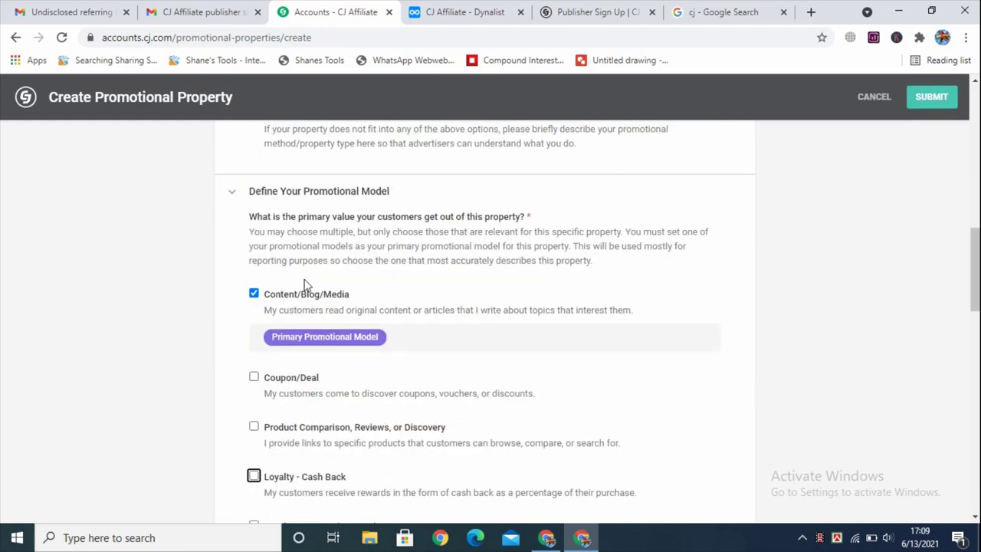
pyautogui.scroll(-2, 307, 286)
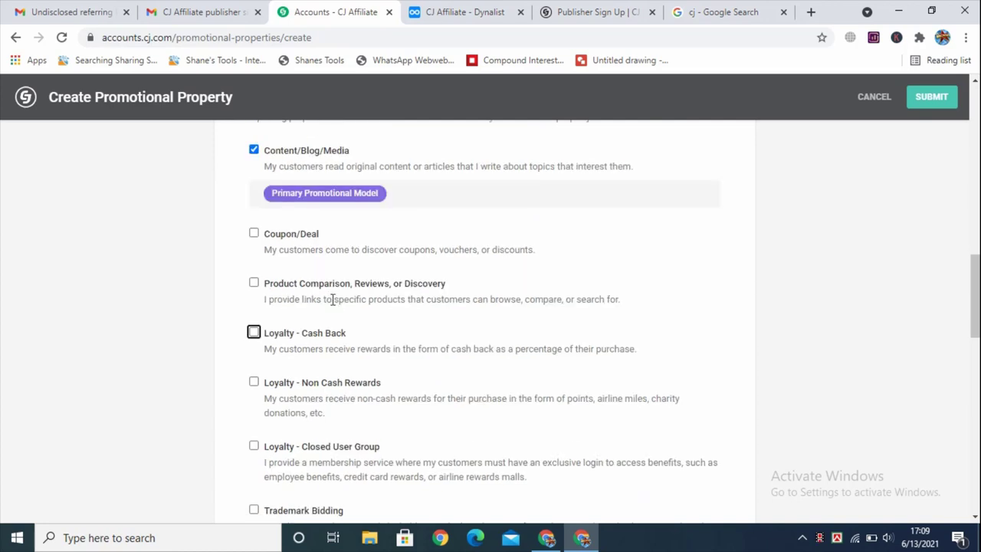
pyautogui.scroll(-3, 319, 383)
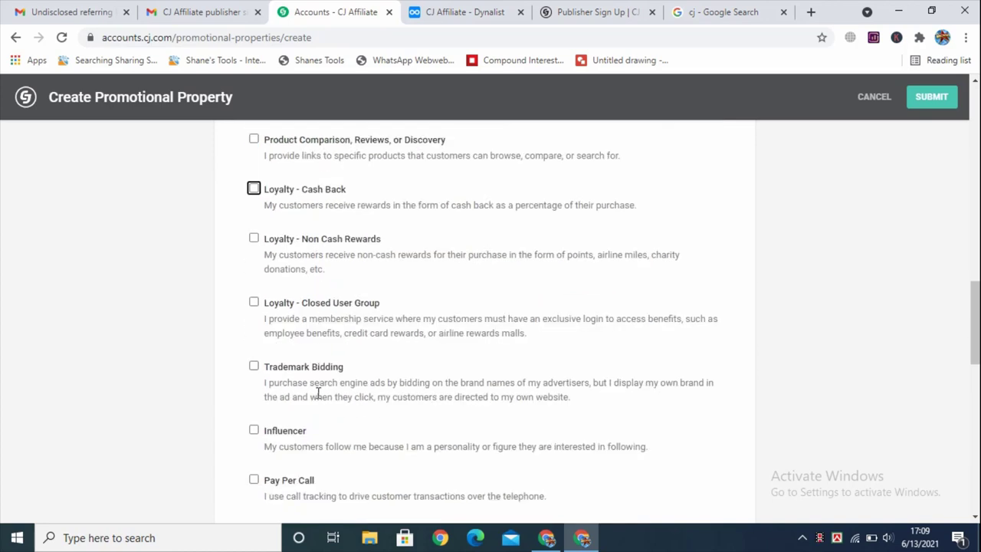
pyautogui.click(254, 359)
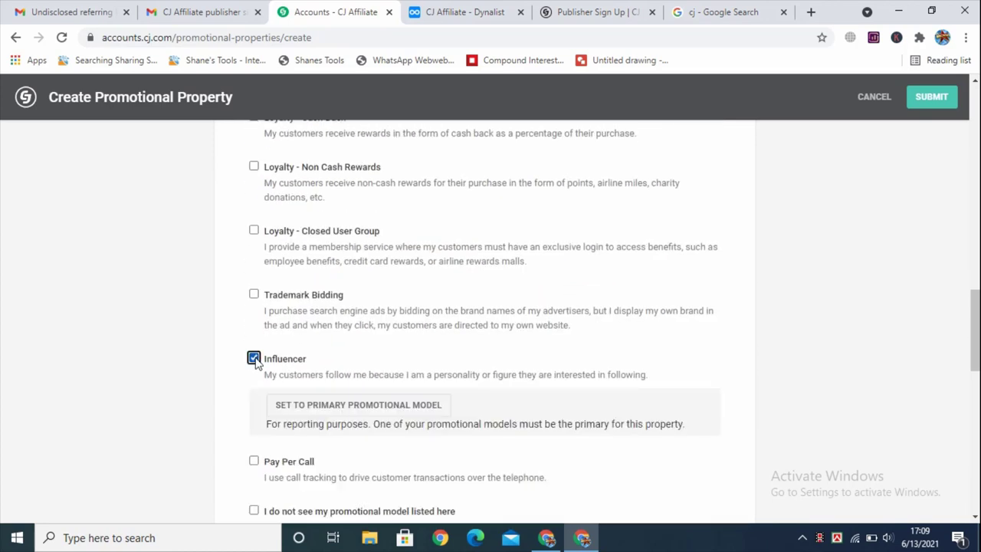
pyautogui.scroll(-2, 642, 317)
pyautogui.scroll(-6, 643, 316)
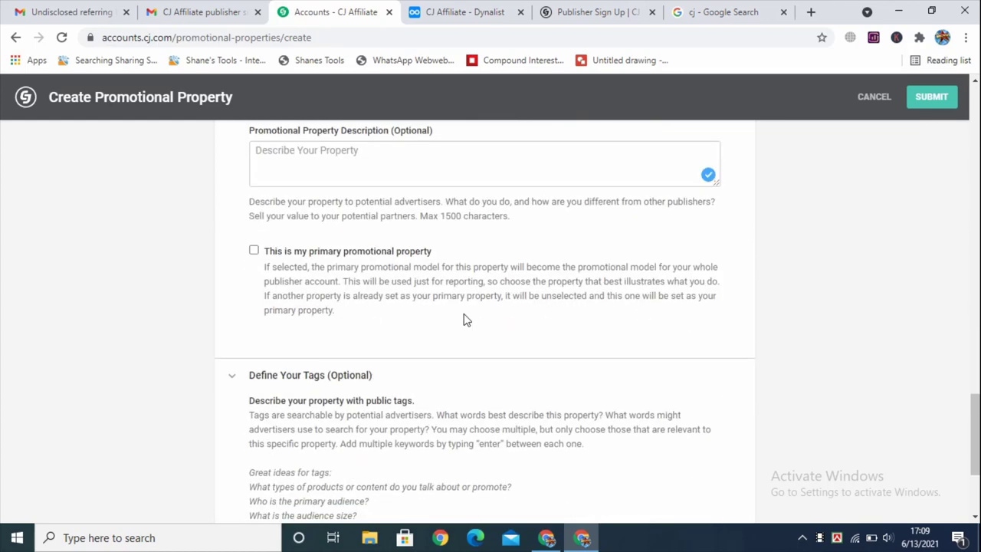
pyautogui.click(254, 251)
pyautogui.scroll(-3, 712, 286)
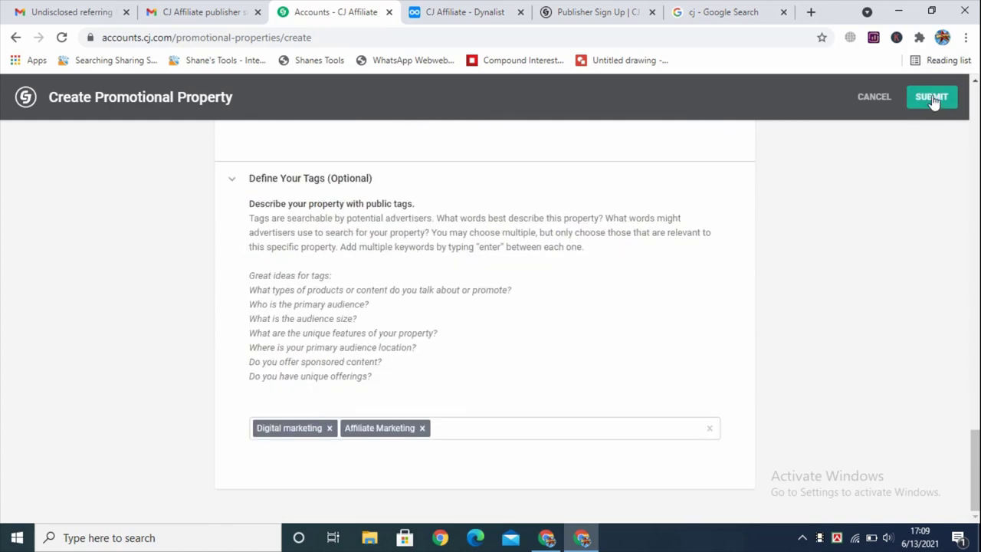
pyautogui.click(932, 101)
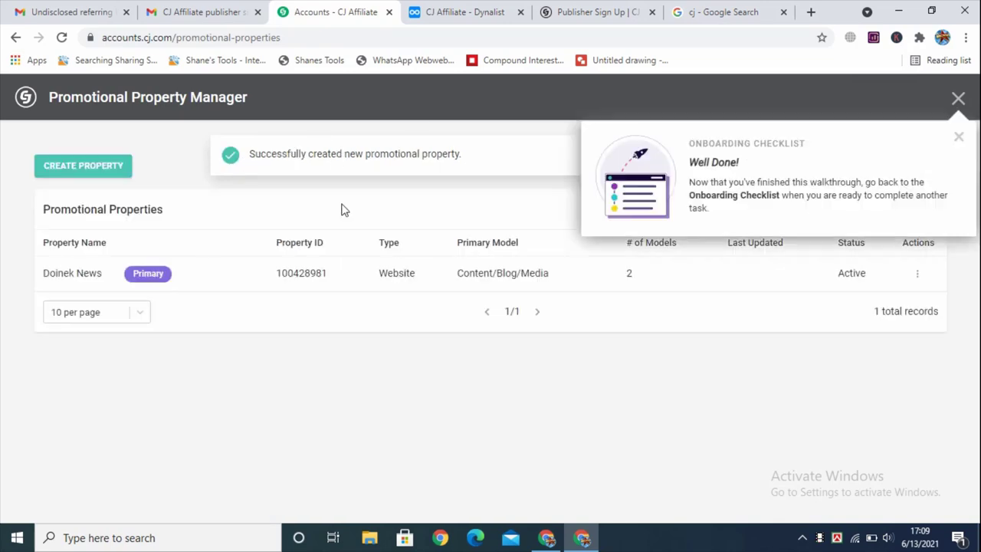
# Step: Close the onboarding message and Promotional Property Manager, then review the checklist at 4 of 7
pyautogui.click(959, 138)
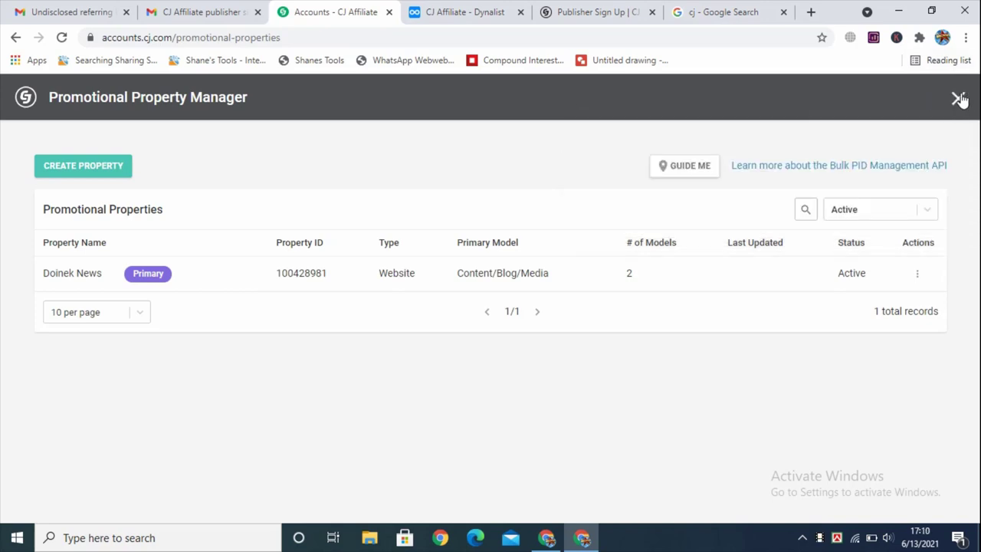
pyautogui.click(958, 99)
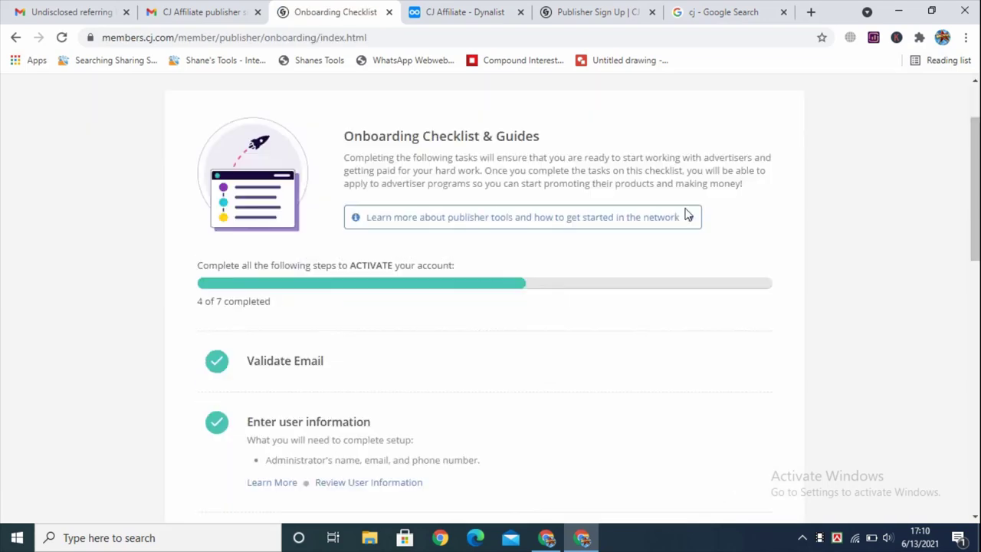
pyautogui.scroll(-5, 686, 213)
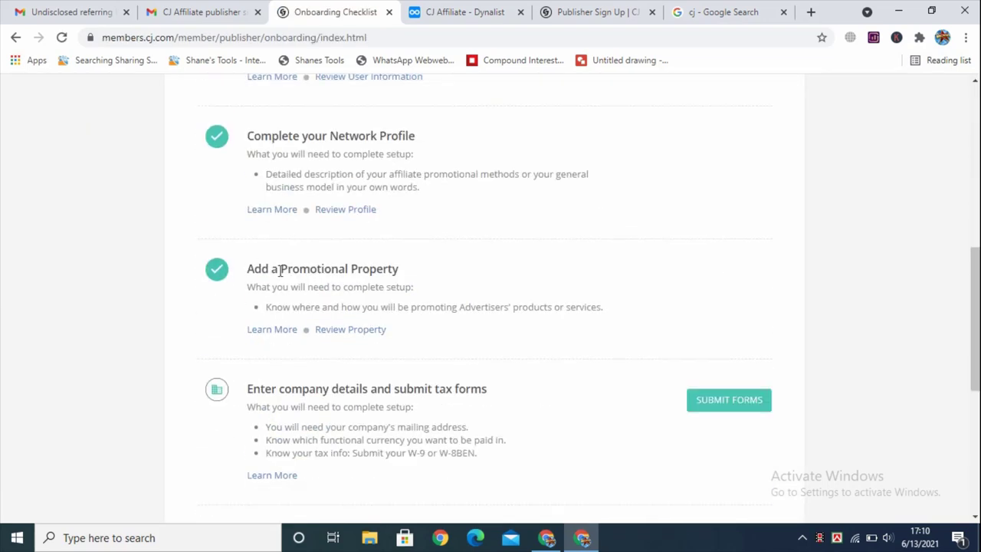
pyautogui.scroll(-5, 318, 300)
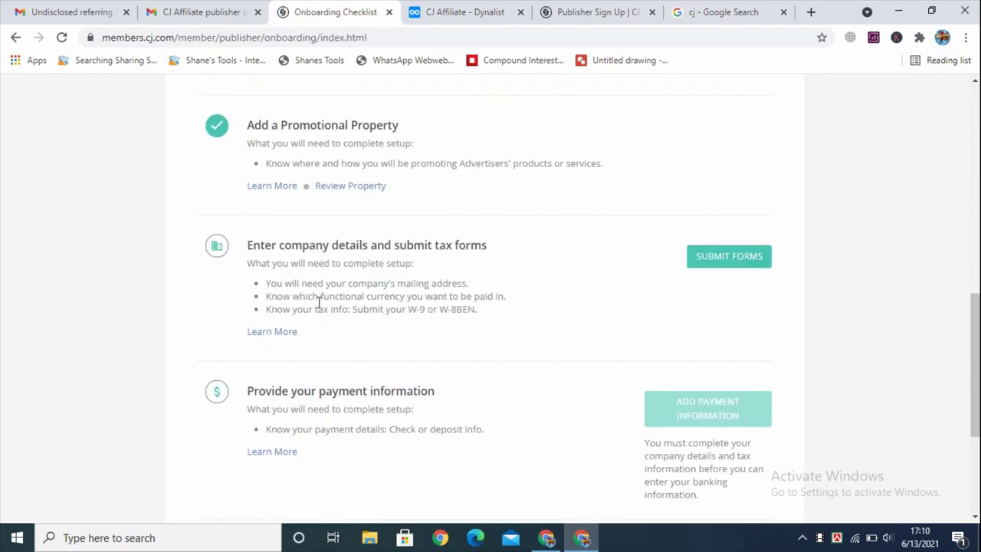
pyautogui.scroll(3, 344, 358)
pyautogui.scroll(-3, 298, 364)
pyautogui.scroll(3, 340, 339)
# Step: Unlock the Account settings for editing by confirming the account password
pyautogui.click(732, 259)
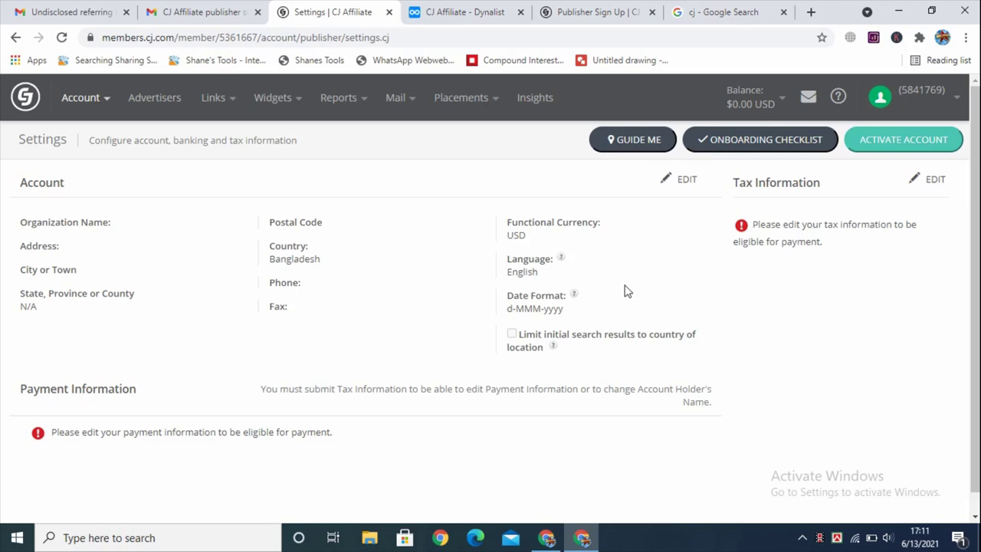
pyautogui.click(685, 184)
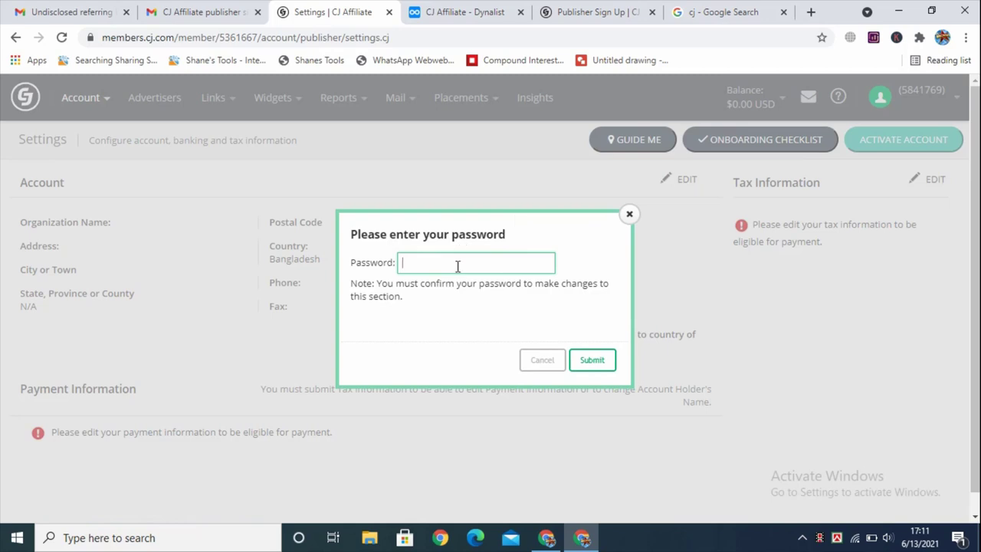
pyautogui.hotkey('ctrl', 'v')
pyautogui.click(592, 361)
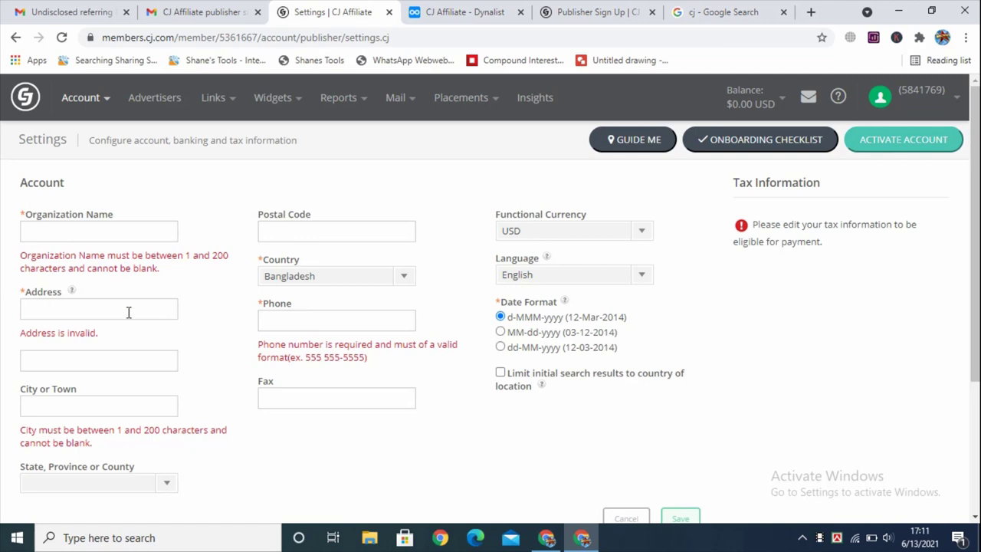
pyautogui.scroll(-1, 248, 317)
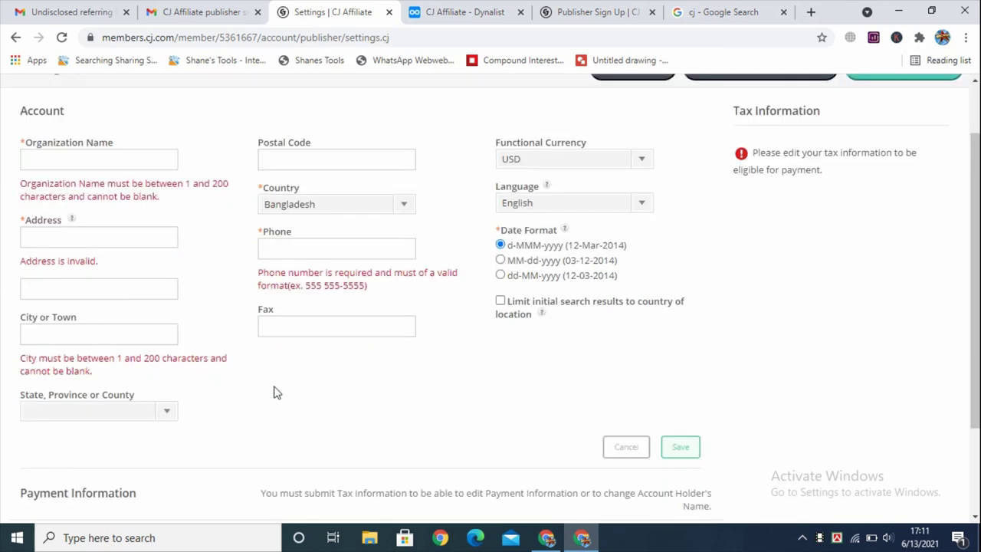
pyautogui.scroll(1, 263, 355)
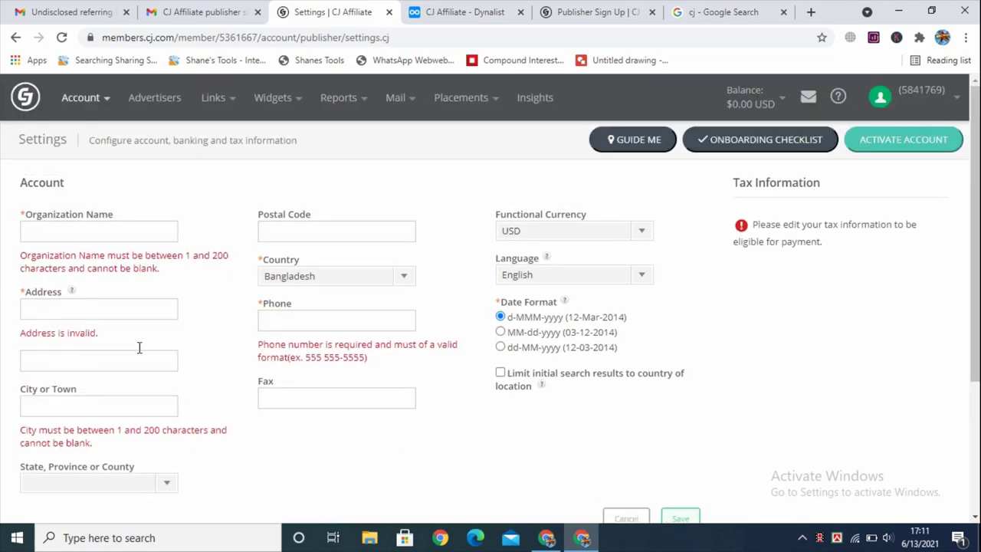
# Step: Autofill organization name and contact details, choose dd-MM-yyyy date format, keep USD, and save
pyautogui.click(77, 231)
pyautogui.click(100, 260)
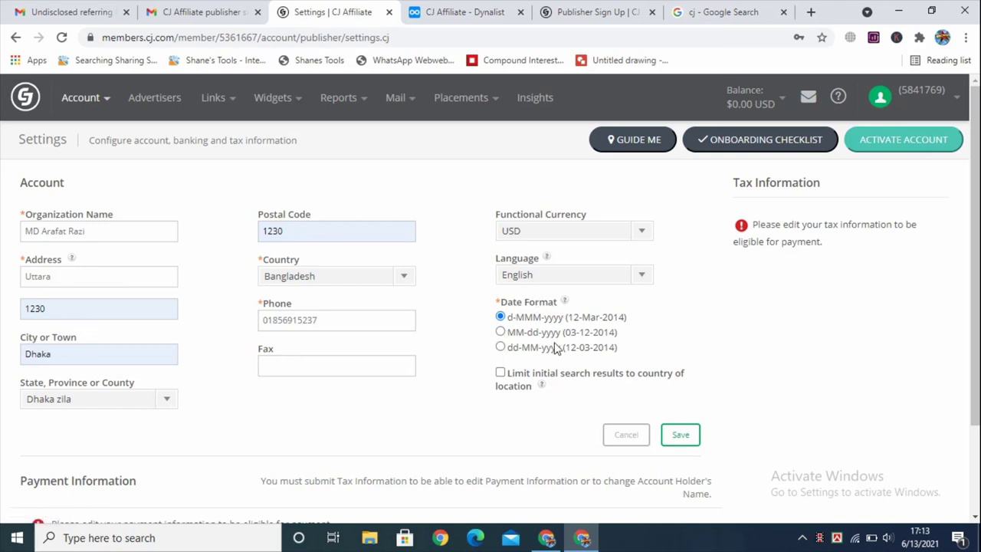
pyautogui.click(499, 348)
pyautogui.click(637, 232)
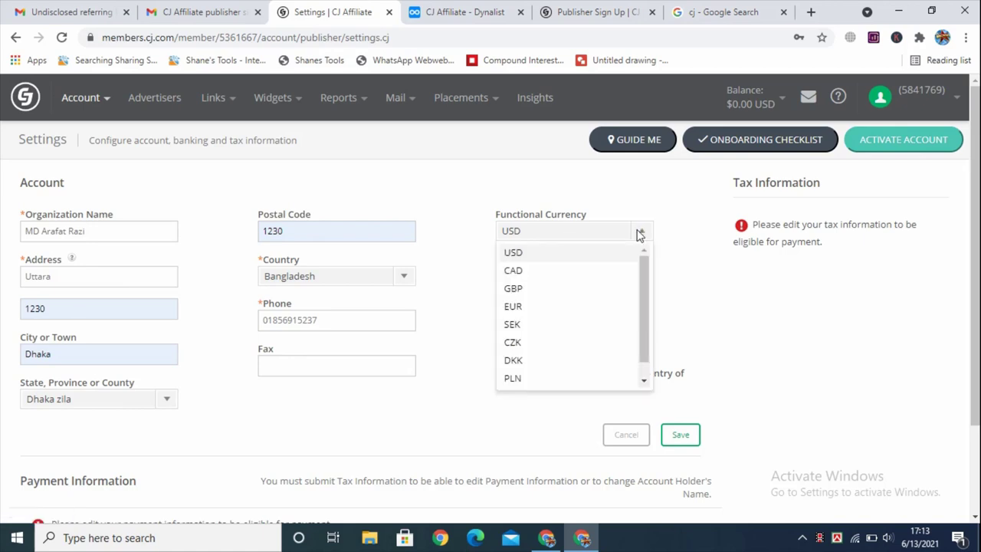
pyautogui.click(637, 232)
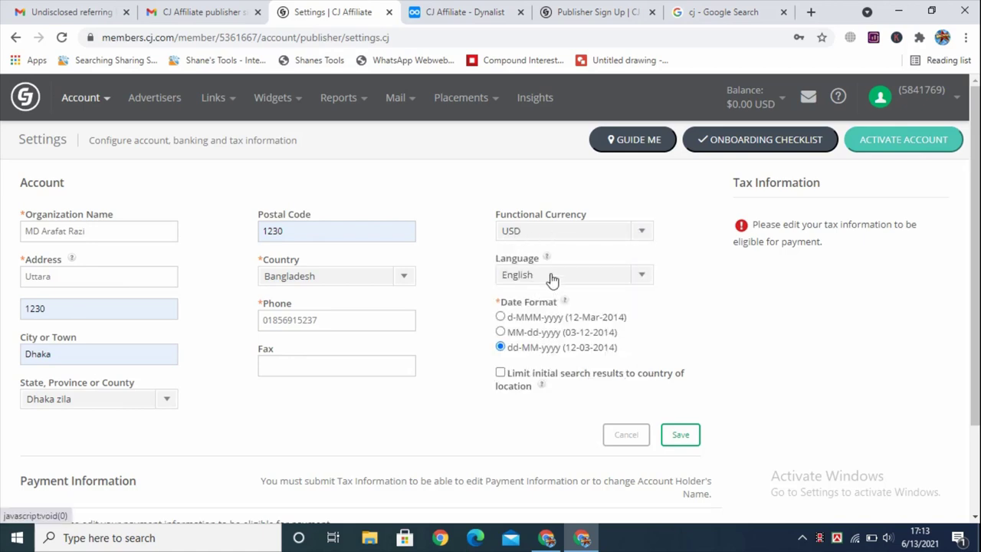
pyautogui.scroll(-1, 637, 282)
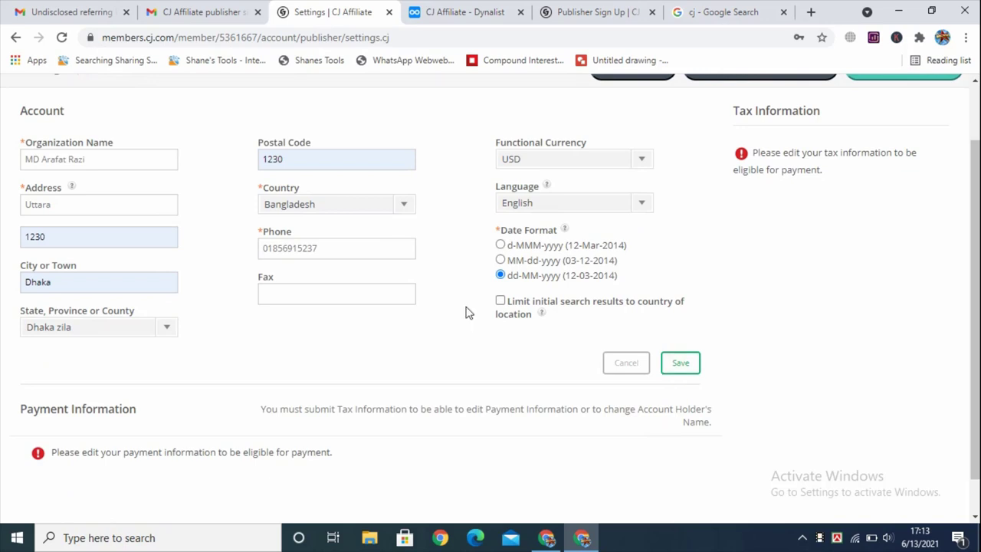
pyautogui.click(681, 364)
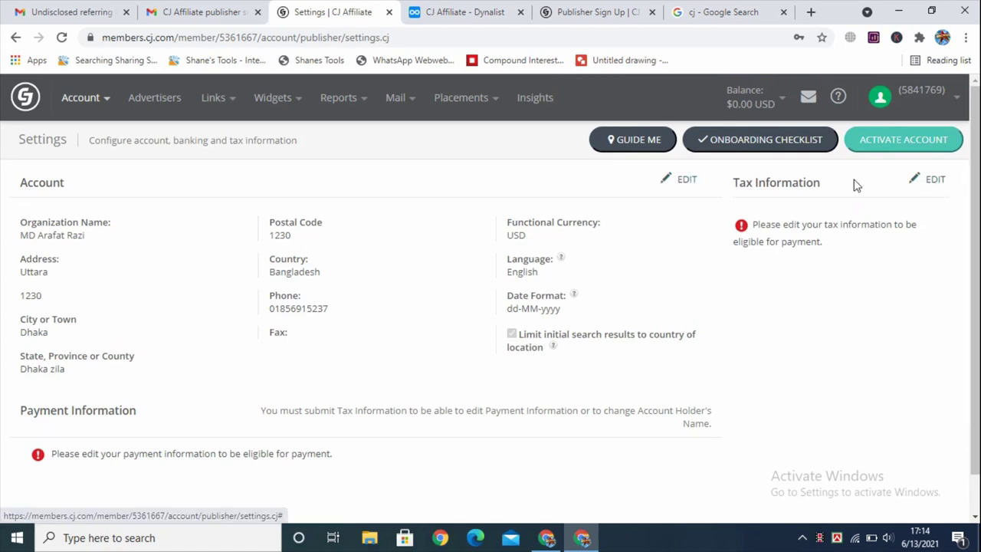
# Step: Unlock Tax Information editing with the saved account password to reach the W-9/W-8BEN/W-8BEN-E forms
pyautogui.click(933, 180)
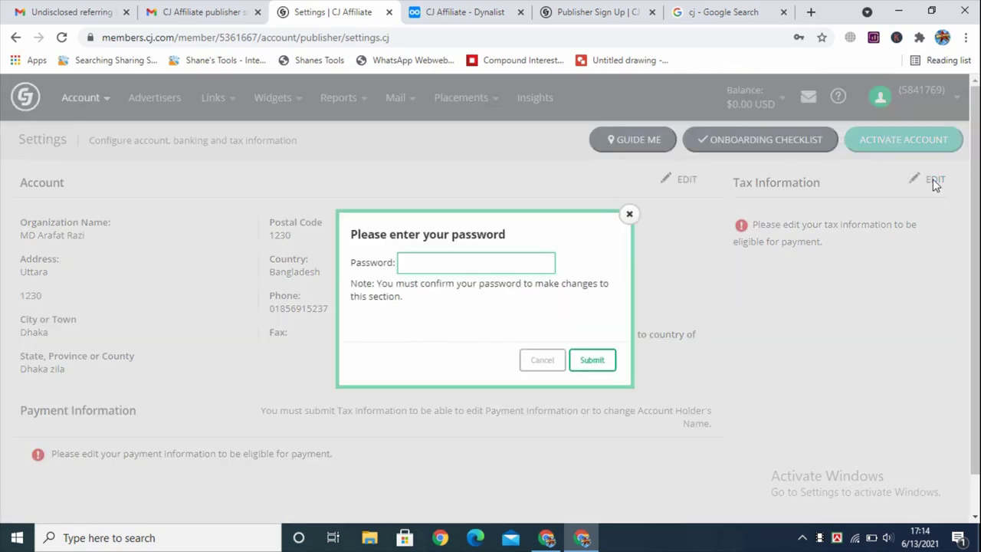
pyautogui.click(443, 261)
pyautogui.click(474, 307)
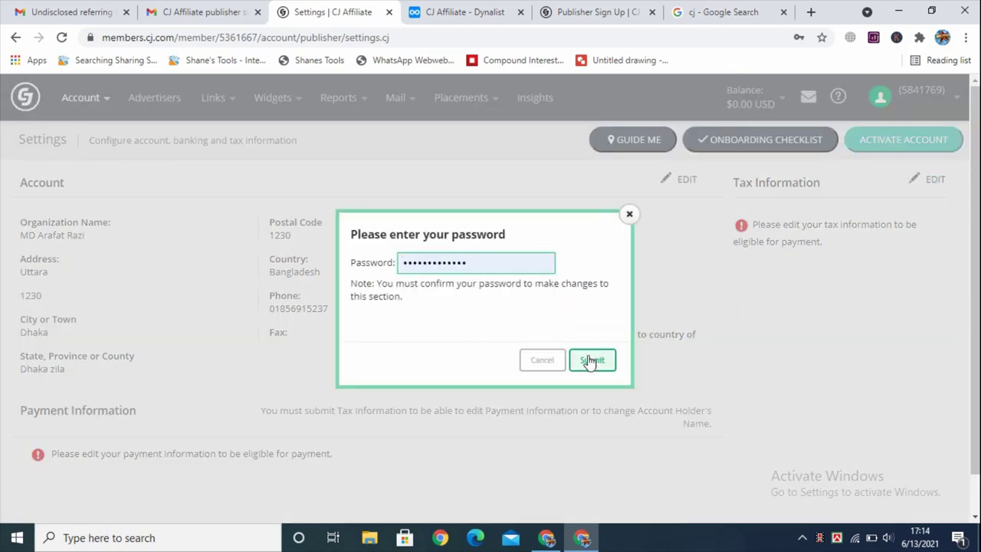
pyautogui.click(591, 361)
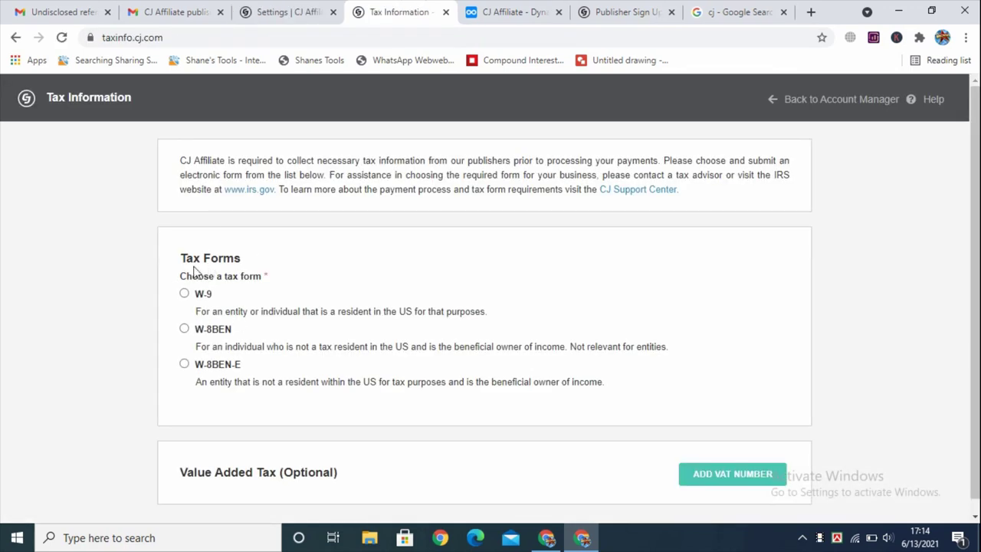
pyautogui.scroll(-1, 188, 368)
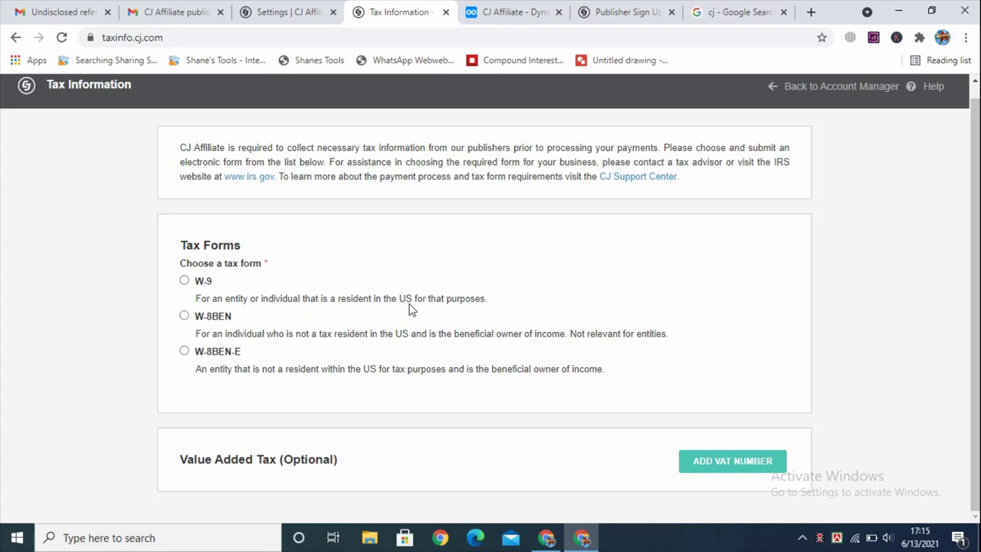
# Step: Choose the W-8BEN form and autofill the beneficial owner's name, residence country, city and address
pyautogui.click(184, 317)
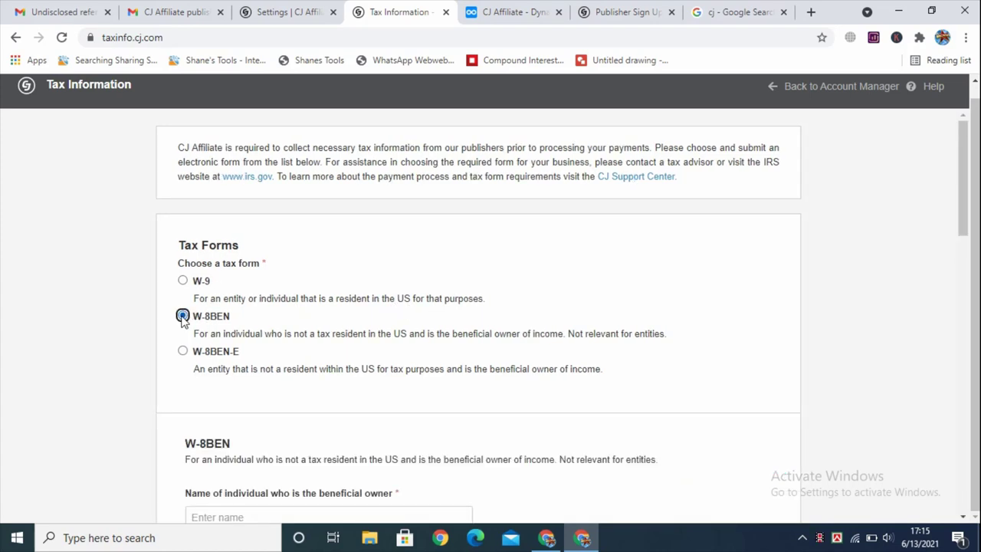
pyautogui.scroll(-3, 183, 320)
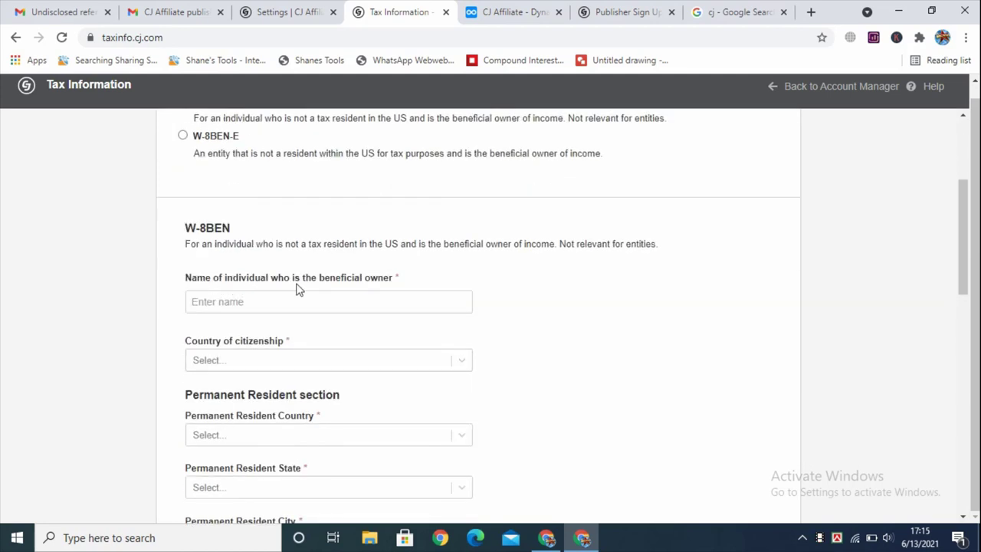
pyautogui.click(268, 302)
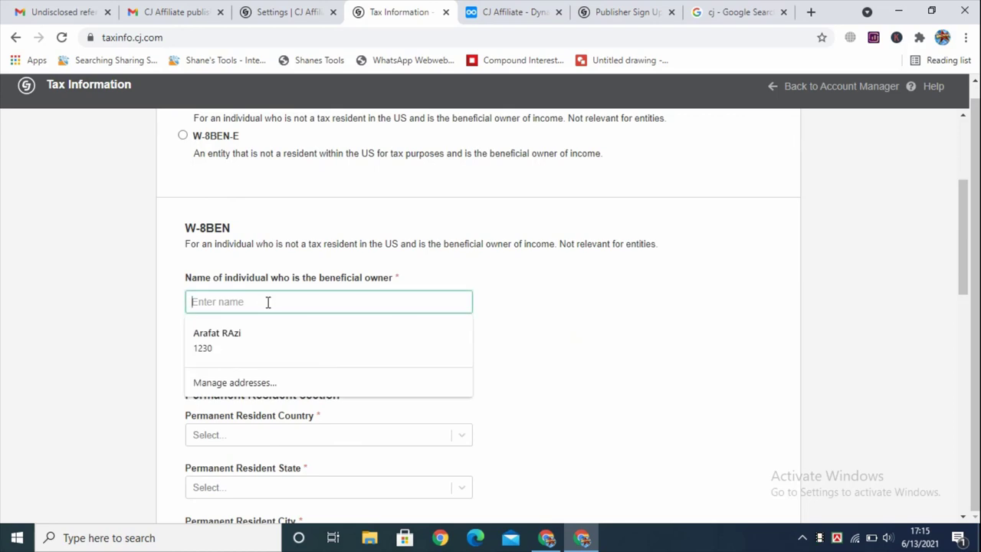
pyautogui.click(230, 337)
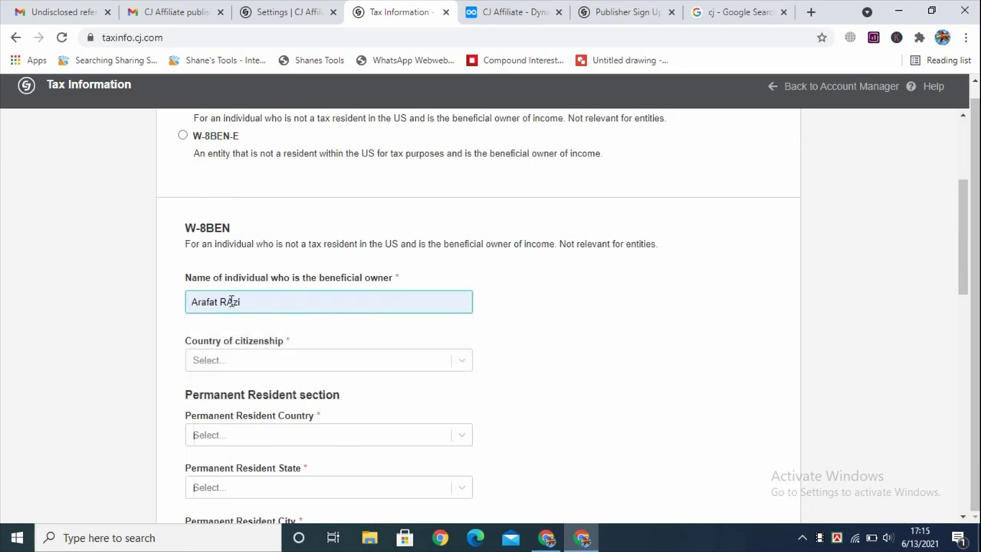
pyautogui.click(234, 302)
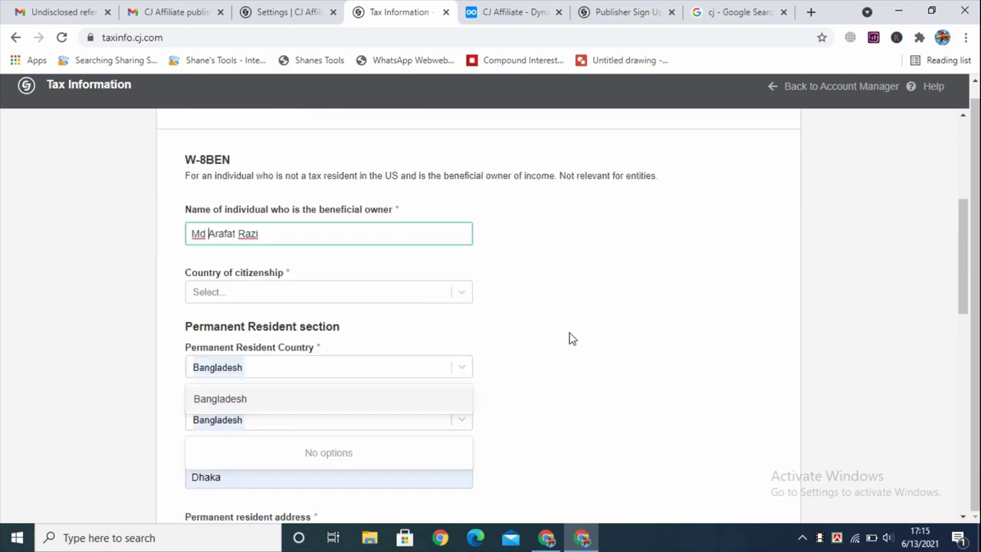
pyautogui.scroll(-1, 521, 322)
pyautogui.scroll(-1, 475, 311)
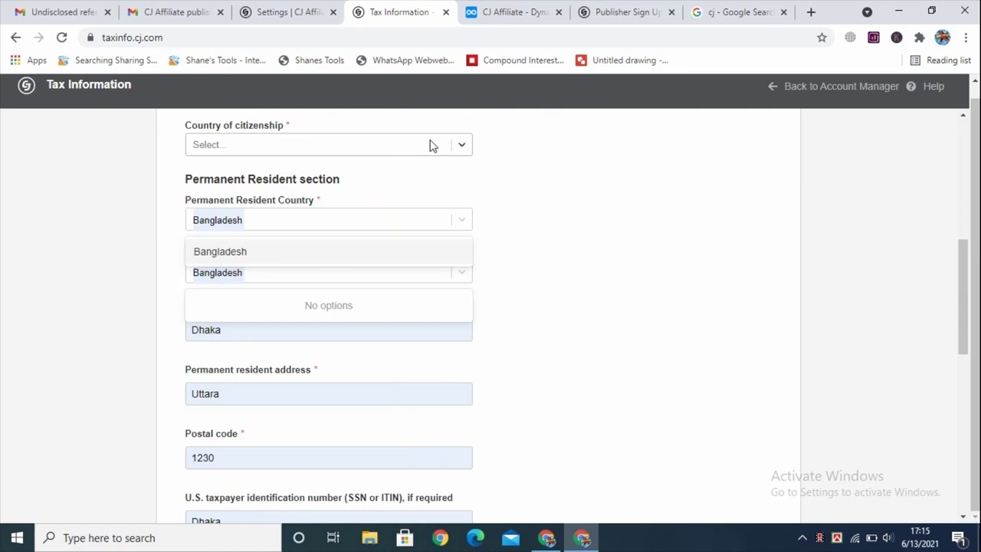
pyautogui.scroll(1, 550, 327)
pyautogui.scroll(-2, 317, 278)
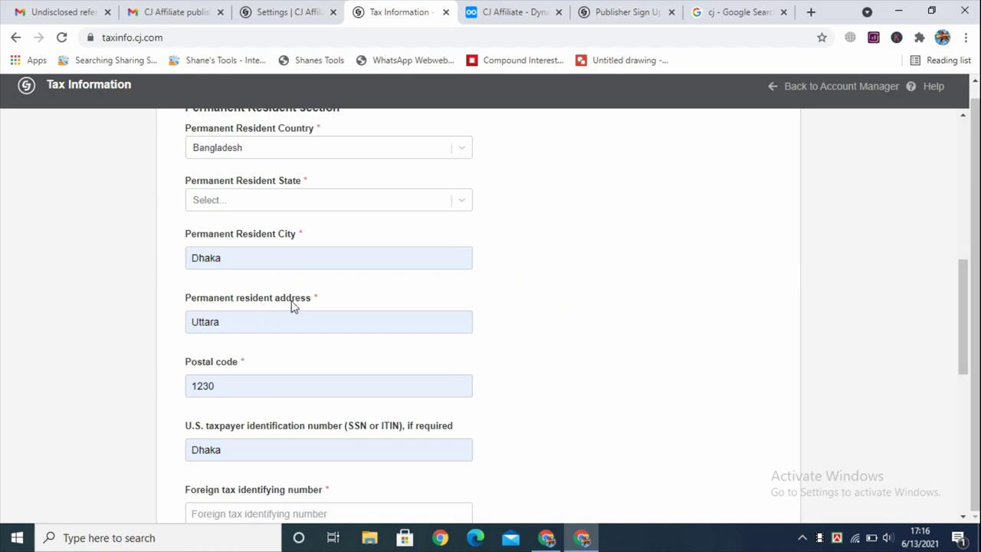
pyautogui.scroll(-2, 298, 305)
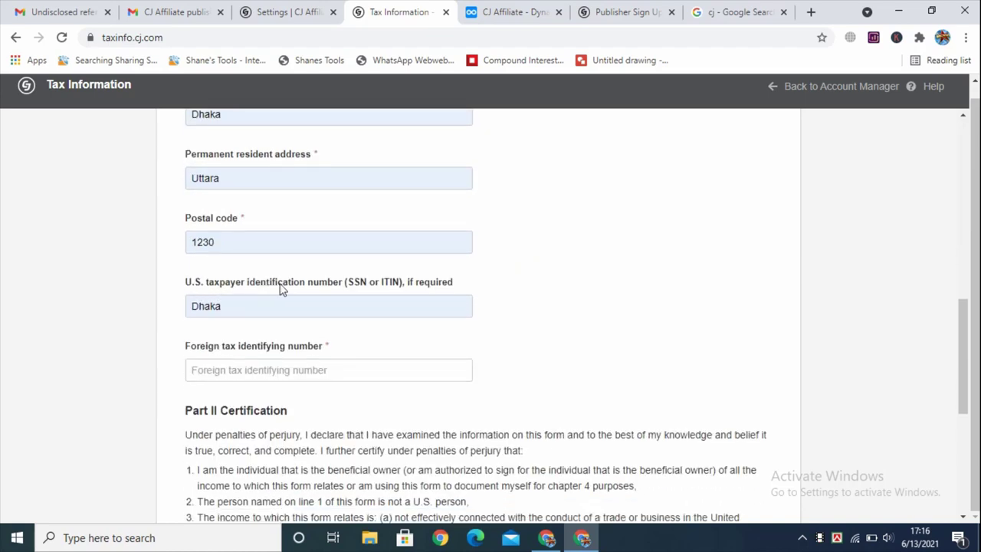
# Step: Clear the wrong US taxpayer ID entry and paste in the foreign tax identifying number
pyautogui.moveTo(234, 312); pyautogui.dragTo(146, 322)
pyautogui.press('BackSpace')
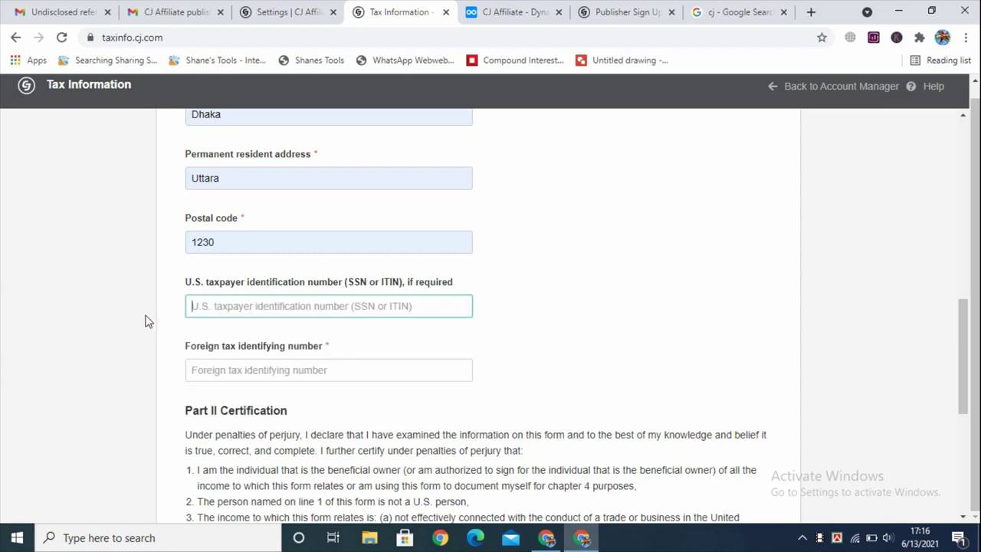
pyautogui.scroll(-1, 425, 348)
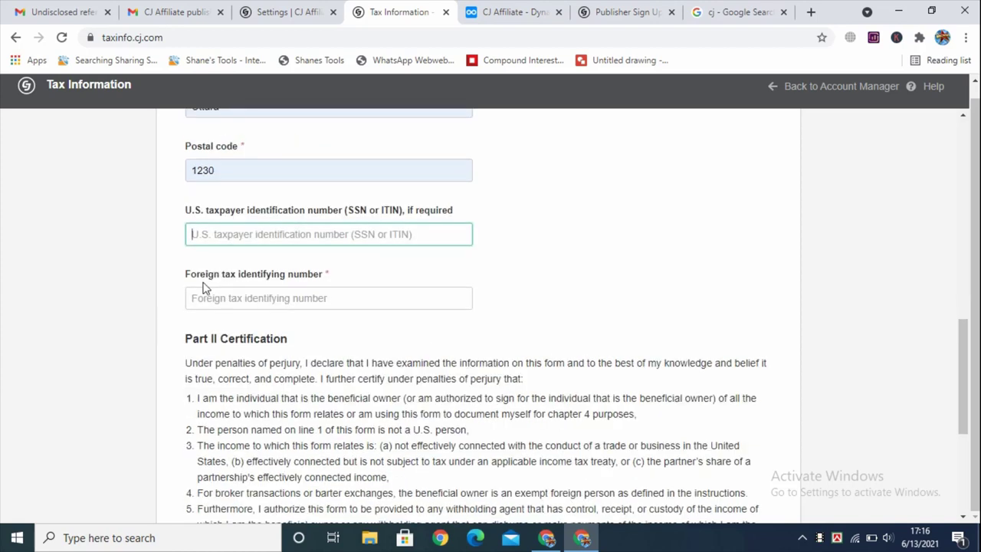
pyautogui.click(330, 298)
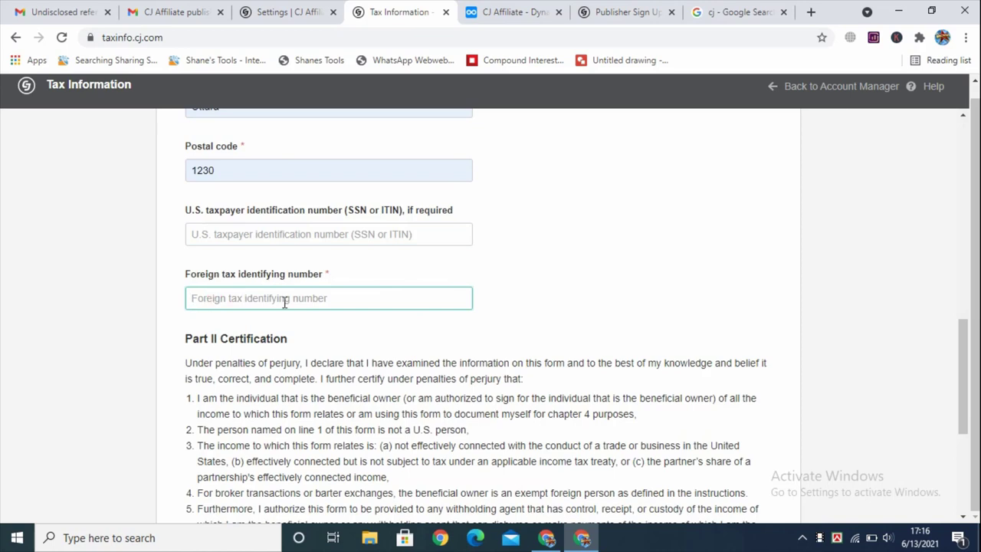
pyautogui.hotkey('ctrl', 'v')
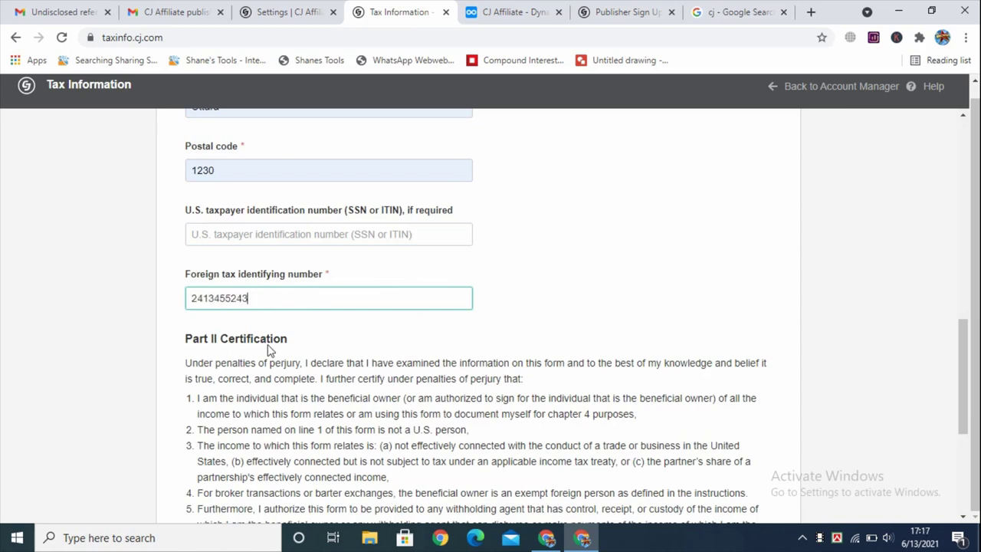
pyautogui.scroll(-3, 273, 294)
pyautogui.scroll(-1, 268, 294)
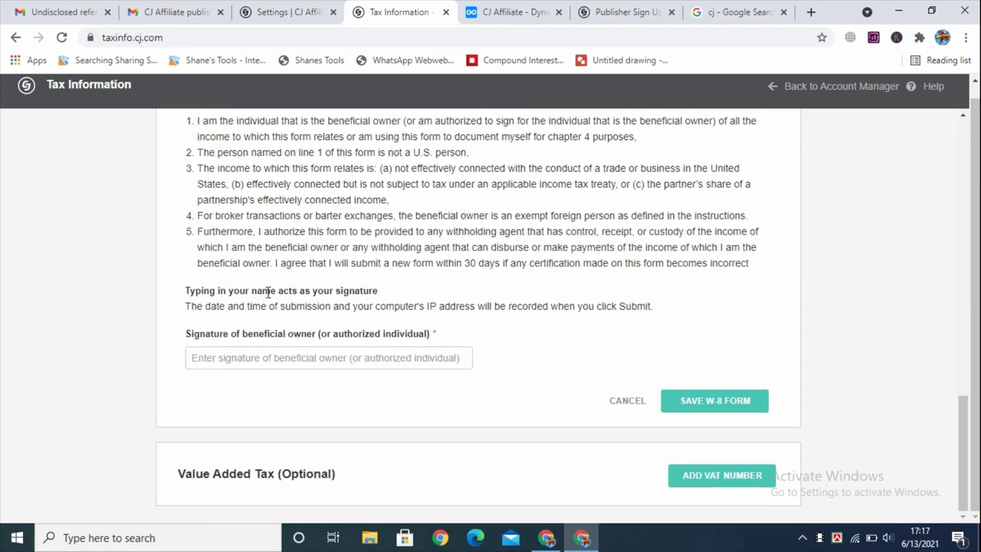
# Step: Type the beneficial owner's full name as the signature and save the W-8BEN form
pyautogui.click(265, 357)
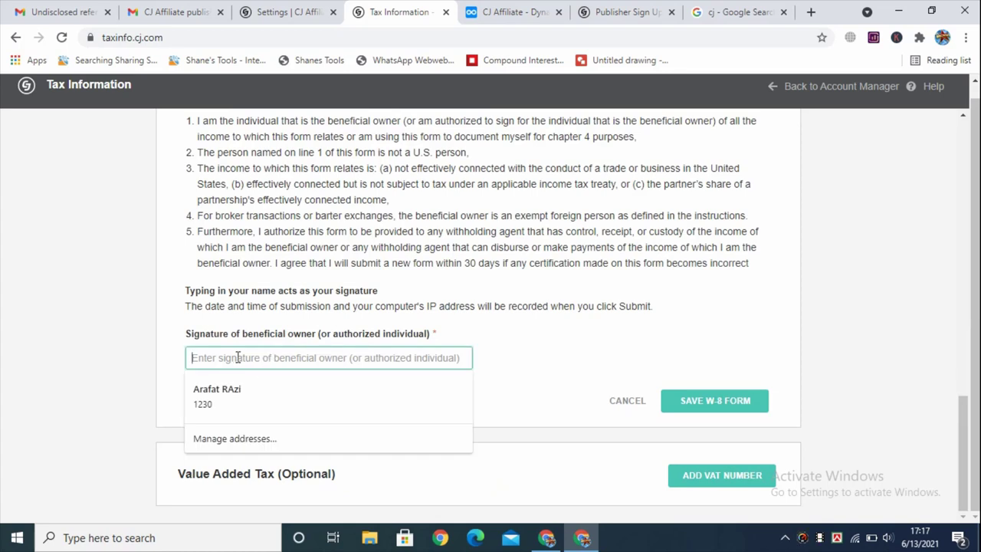
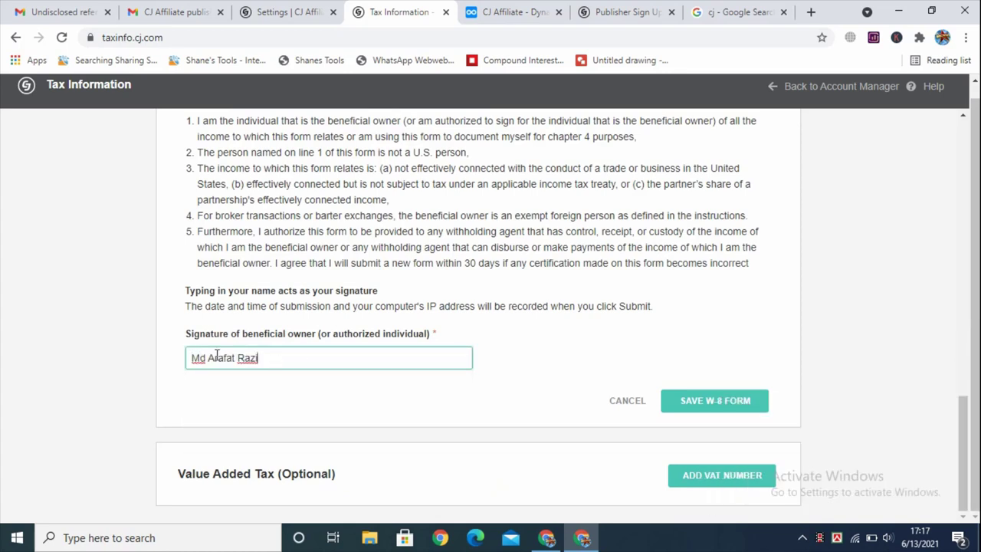
pyautogui.click(727, 410)
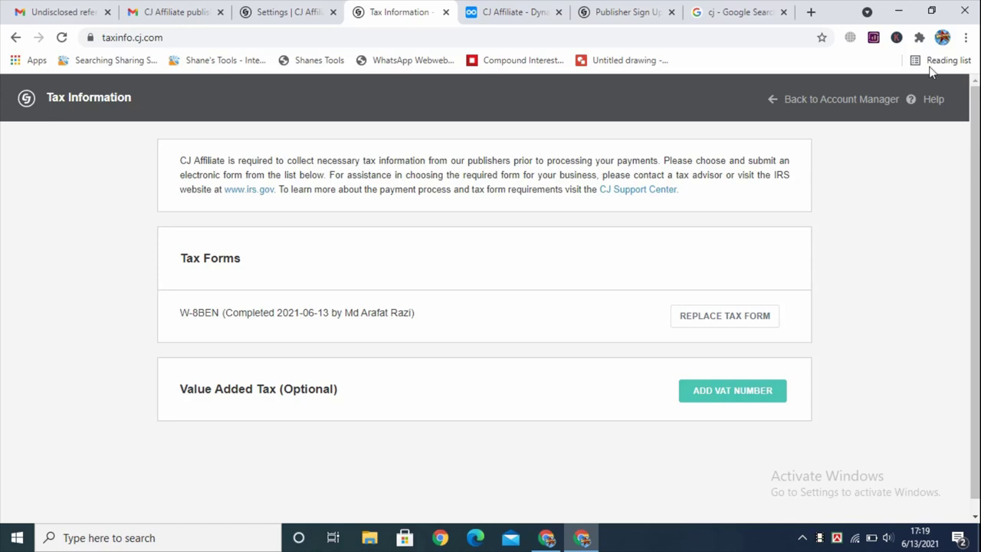
# Step: Return to the Account Manager and start the Add Payment Information walkthrough past its tip
pyautogui.click(859, 103)
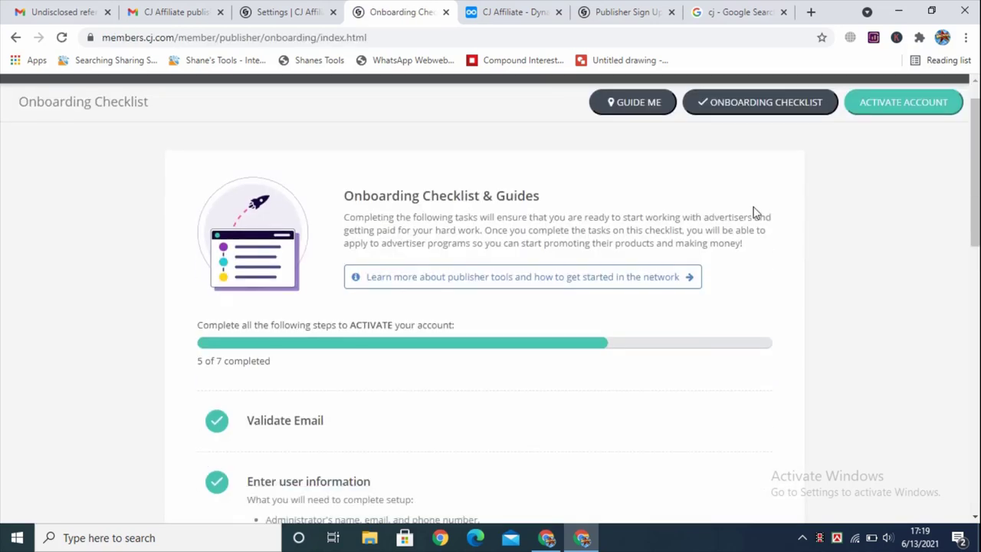
pyautogui.scroll(-8, 752, 213)
pyautogui.scroll(-1, 752, 213)
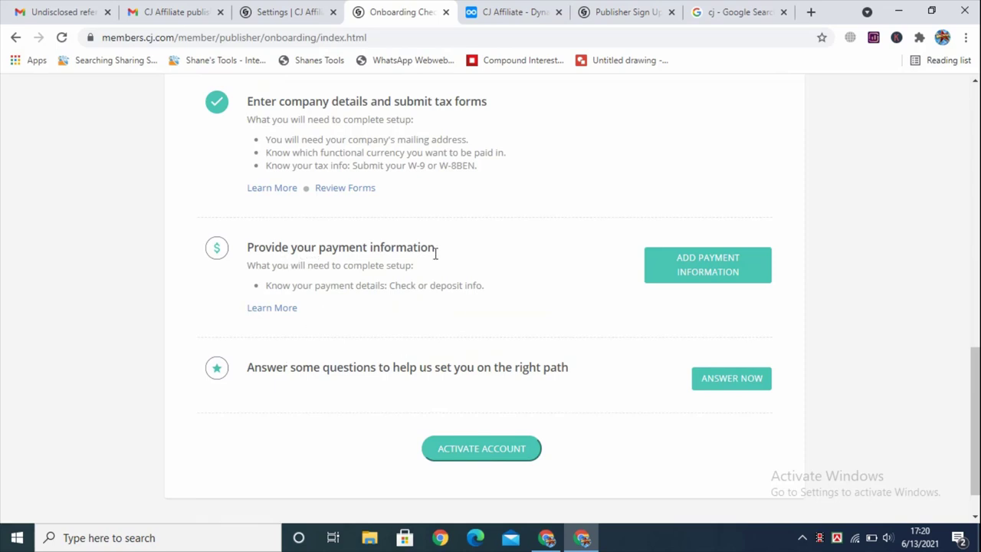
pyautogui.click(708, 263)
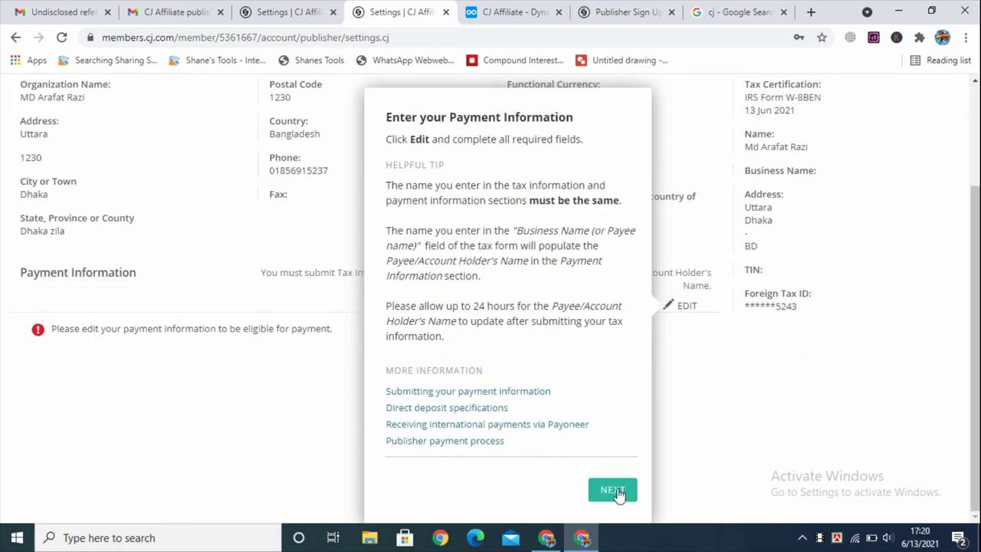
pyautogui.click(613, 491)
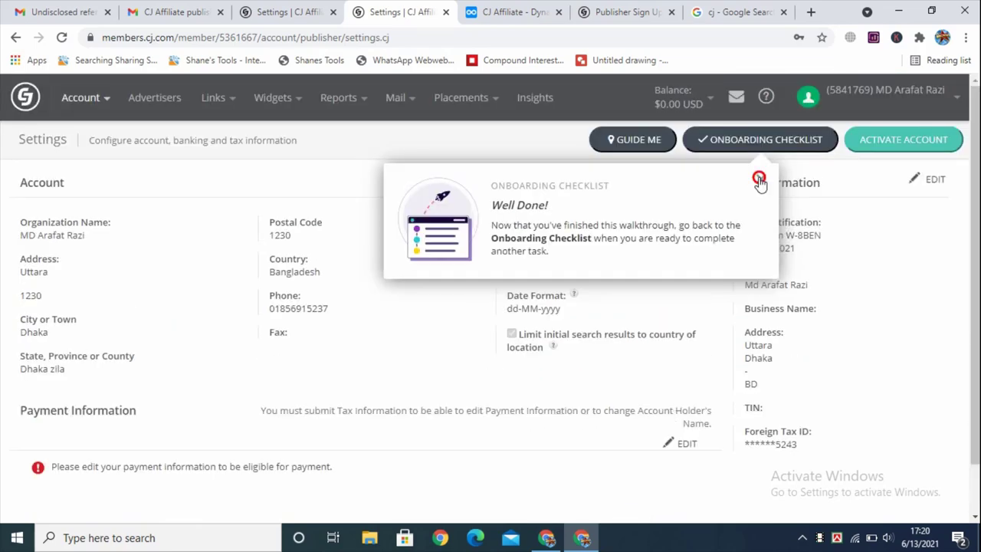
# Step: Unlock the Account settings with the saved password, review the fields, and save them unchanged
pyautogui.click(759, 179)
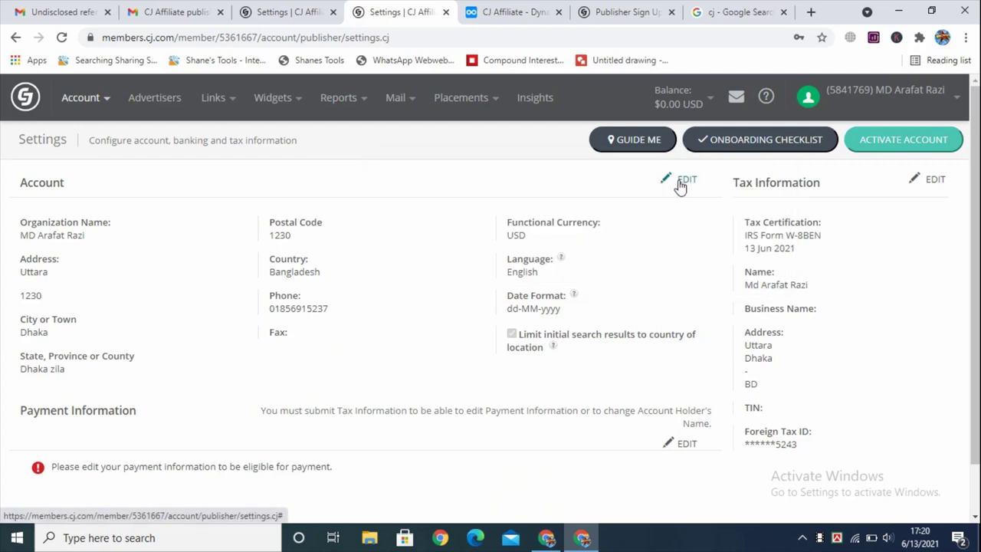
pyautogui.click(679, 182)
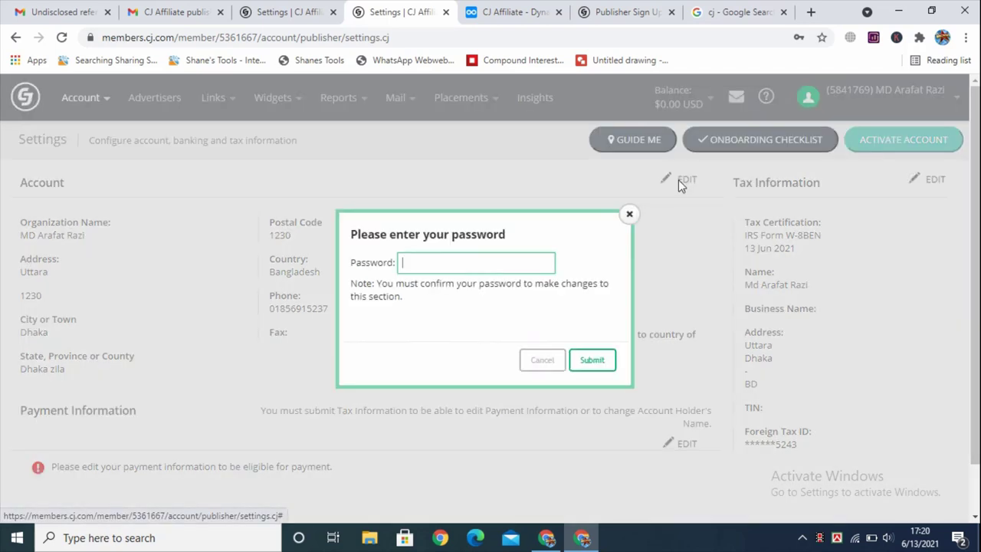
pyautogui.click(433, 261)
pyautogui.click(444, 303)
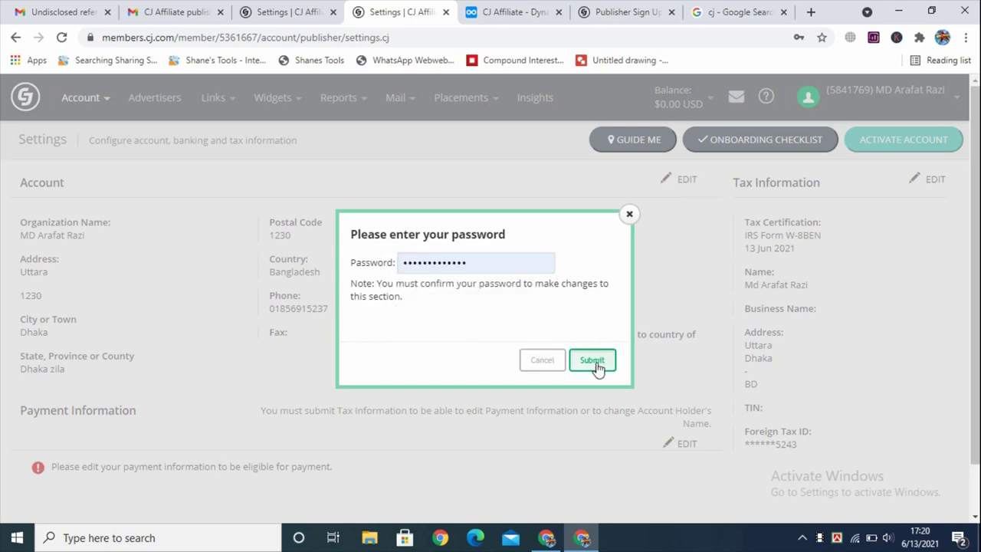
pyautogui.click(592, 360)
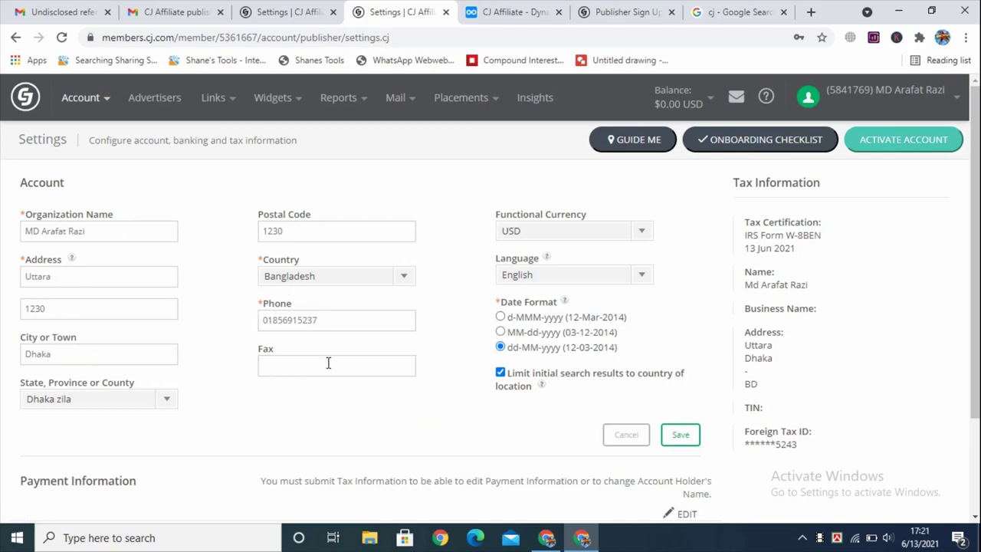
pyautogui.scroll(-1, 209, 297)
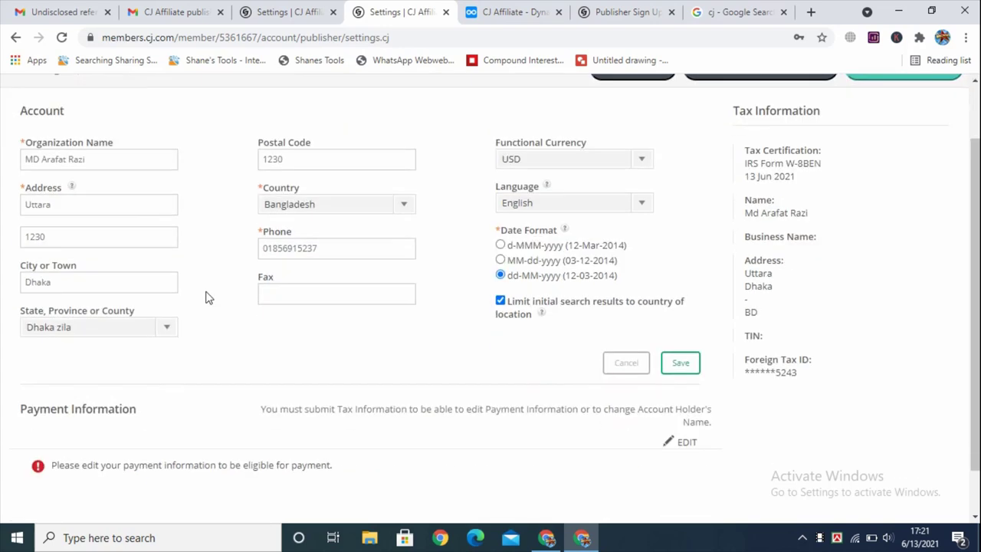
pyautogui.scroll(-1, 208, 297)
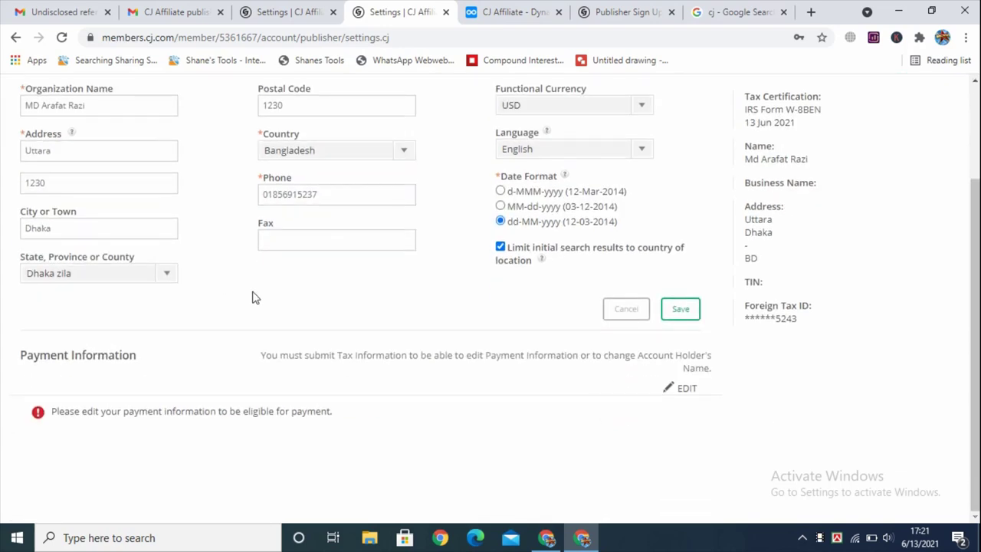
pyautogui.scroll(2, 268, 267)
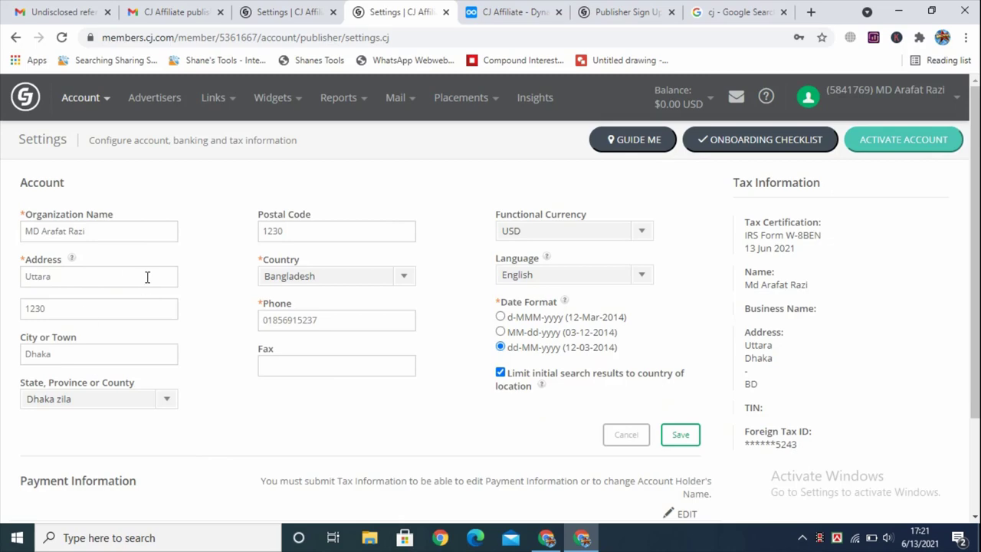
pyautogui.scroll(-2, 147, 278)
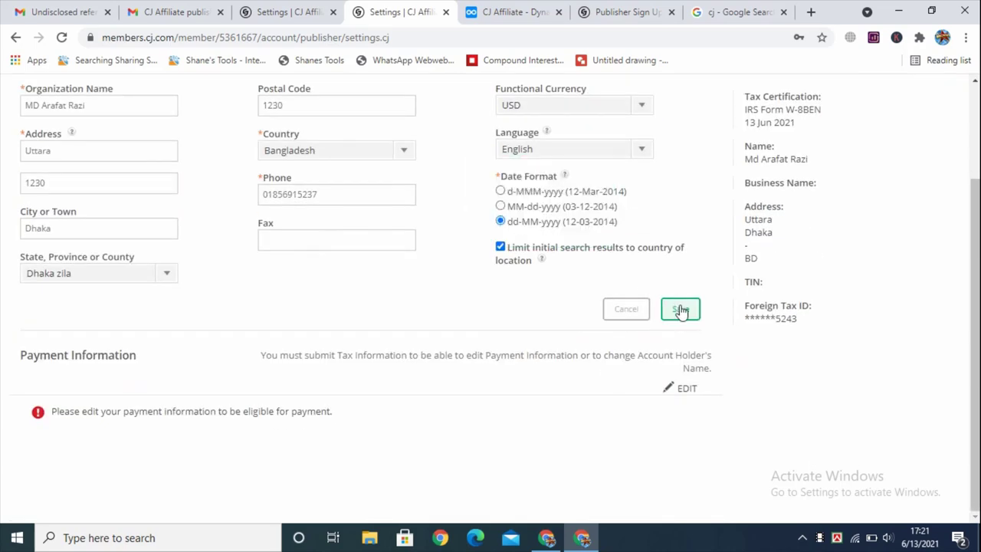
pyautogui.click(681, 309)
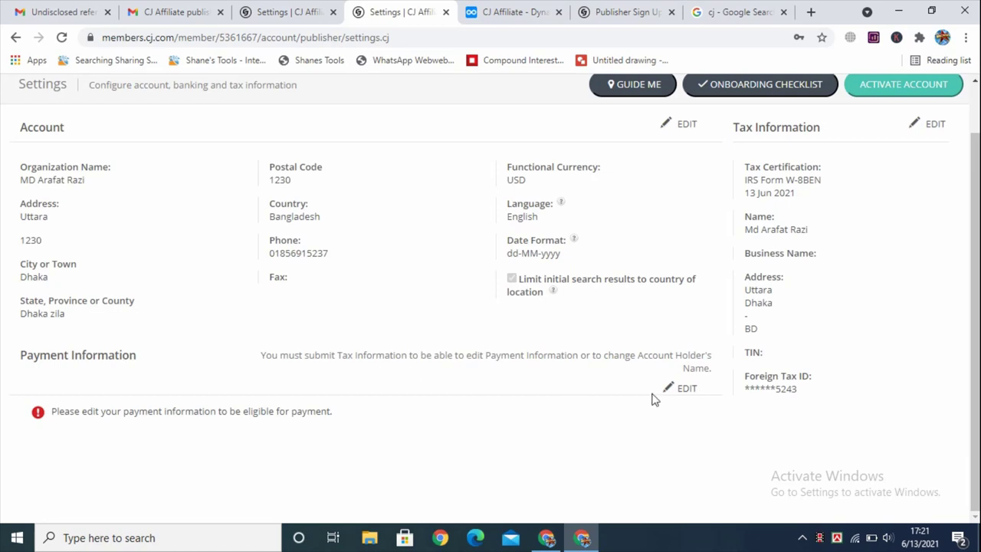
# Step: Unlock Payment Information editing with the account password and switch to Gmail for the emailed code
pyautogui.click(684, 389)
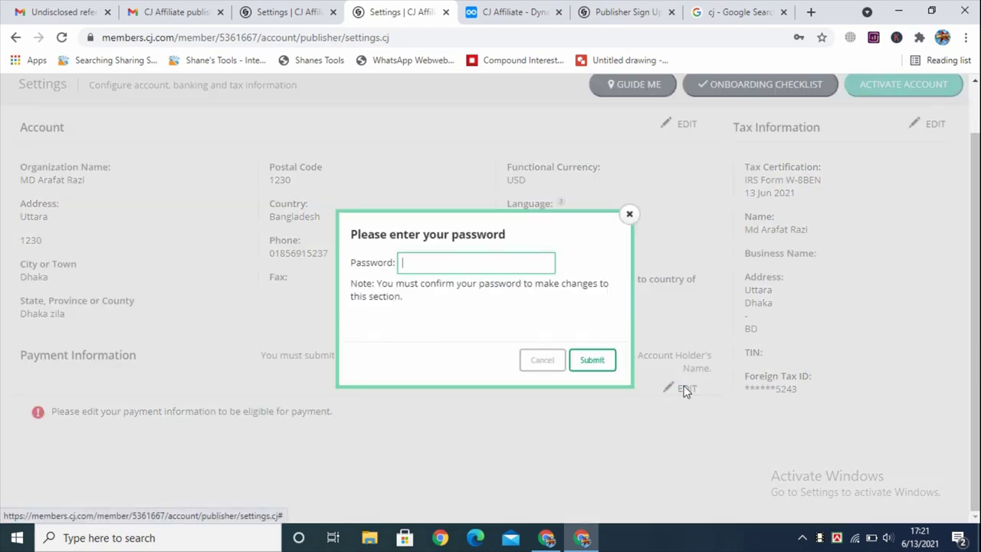
pyautogui.click(427, 261)
pyautogui.click(453, 263)
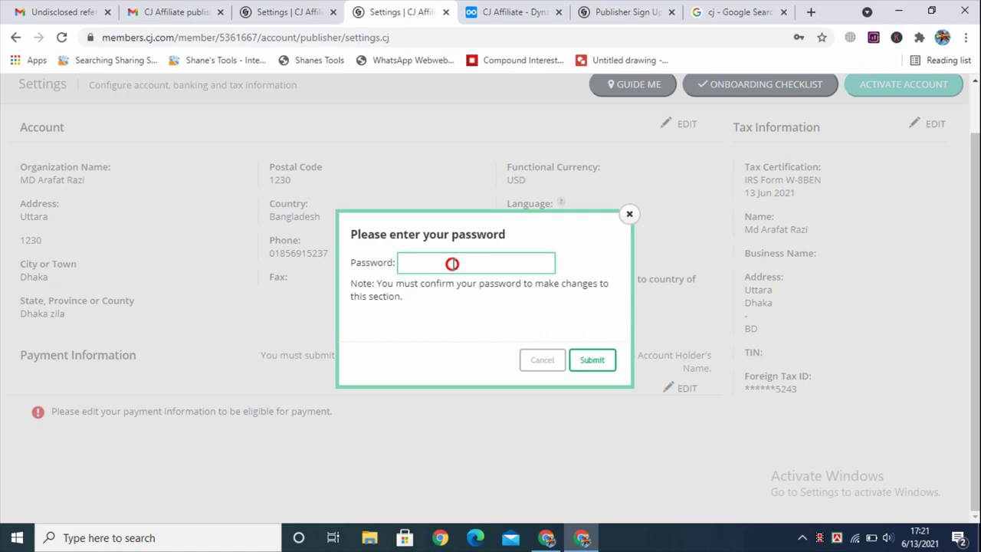
pyautogui.hotkey('ctrl', 'v')
pyautogui.click(592, 360)
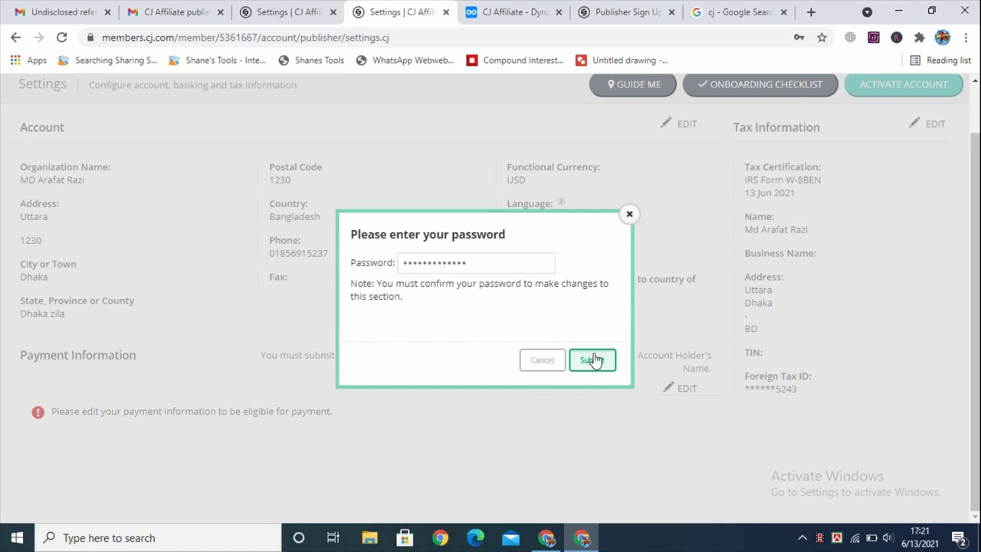
pyautogui.click(366, 294)
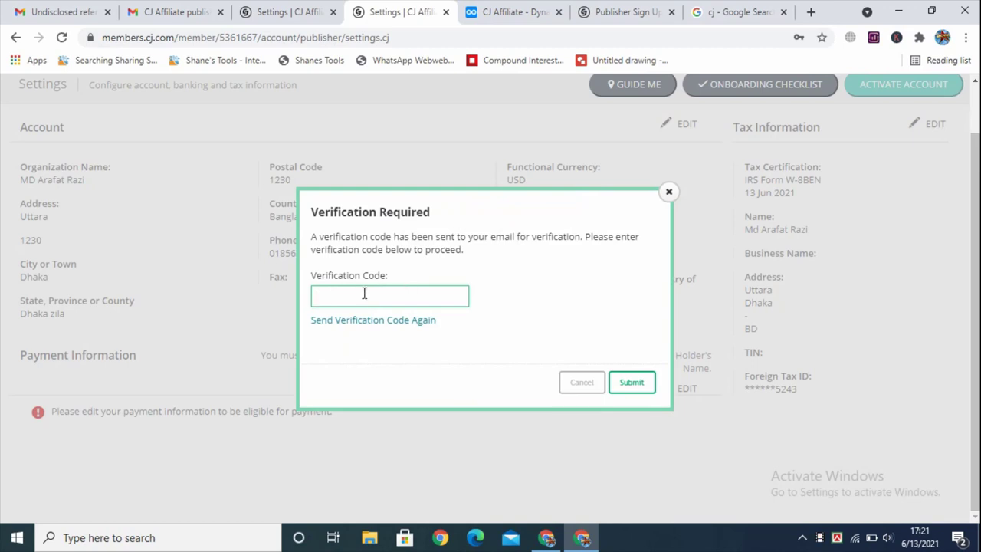
pyautogui.click(159, 7)
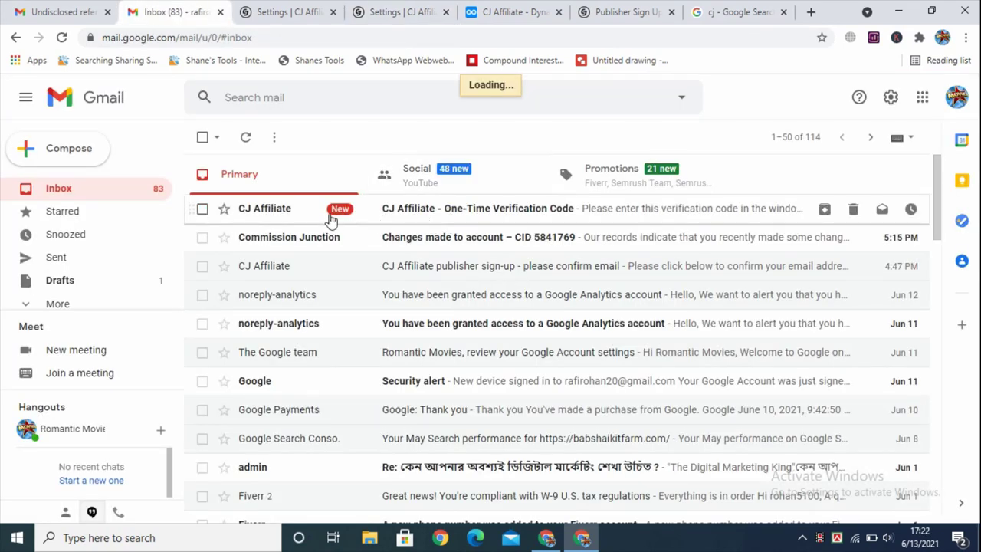
# Step: Open the CJ verification email, copy the code, and paste it into CJ, clearing the wrong text
pyautogui.click(402, 220)
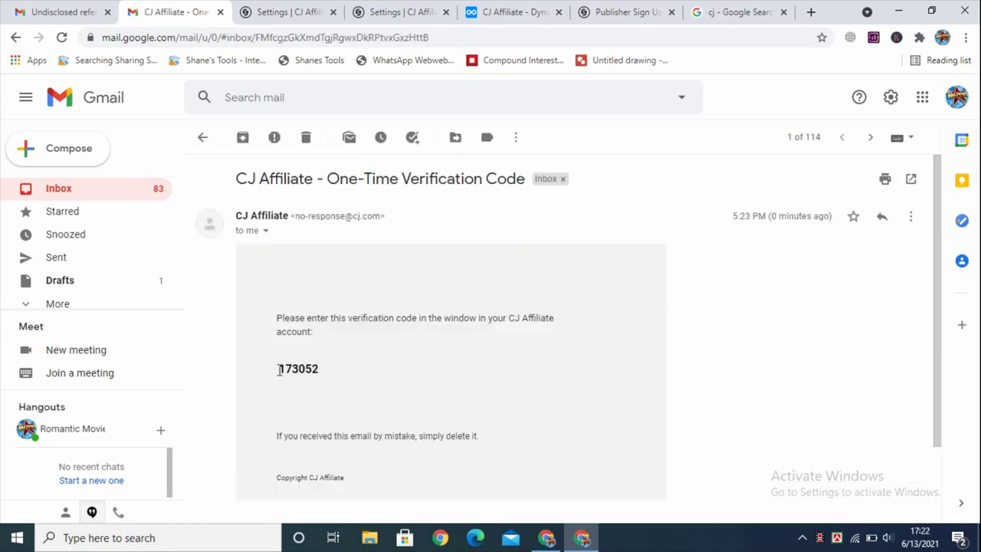
pyautogui.moveTo(281, 369); pyautogui.dragTo(321, 368)
pyautogui.click(403, 12)
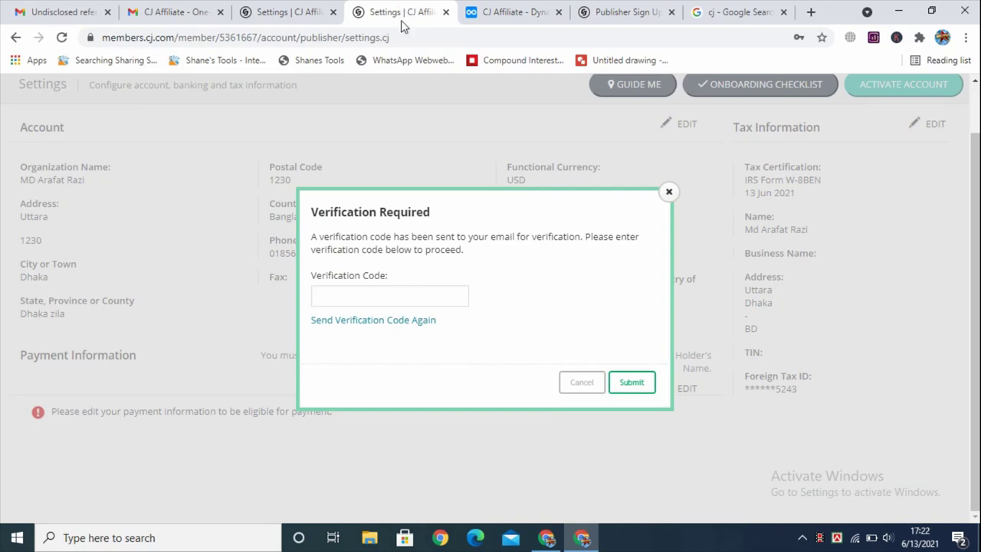
pyautogui.click(391, 294)
pyautogui.hotkey('ctrl', 'v')
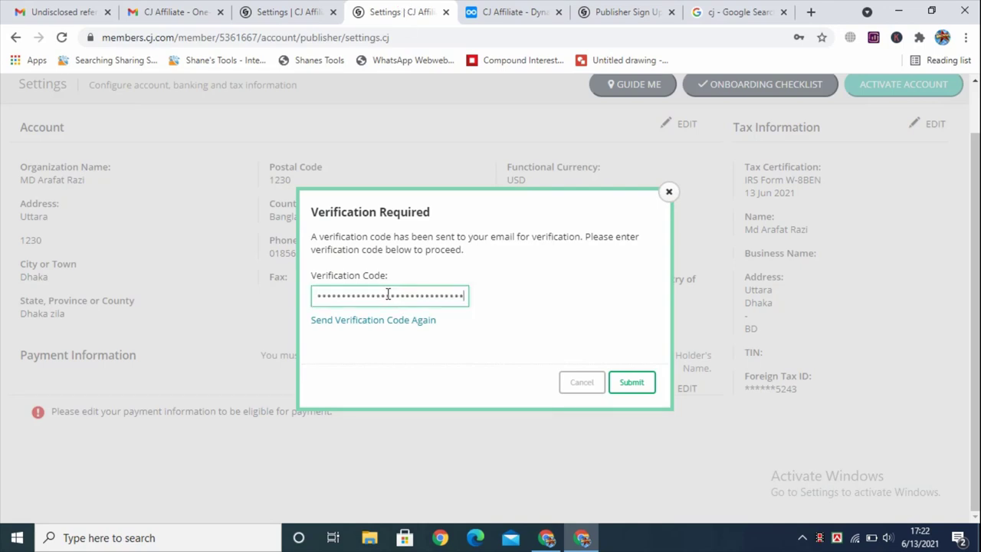
pyautogui.hotkey('ctrl', 'a')
pyautogui.press('BackSpace')
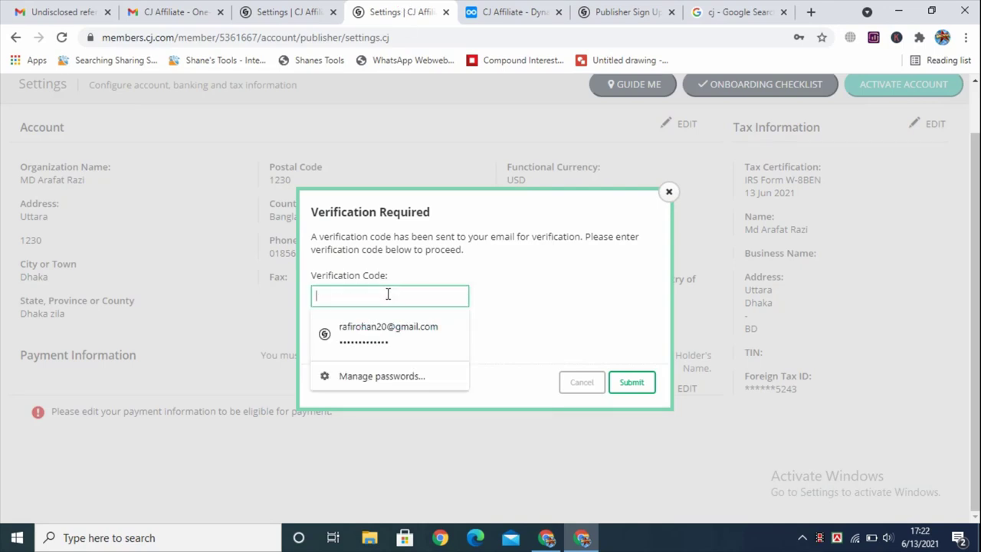
# Step: Enter the six-digit verification code from the email in CJ's dialog and submit it
pyautogui.click(157, 9)
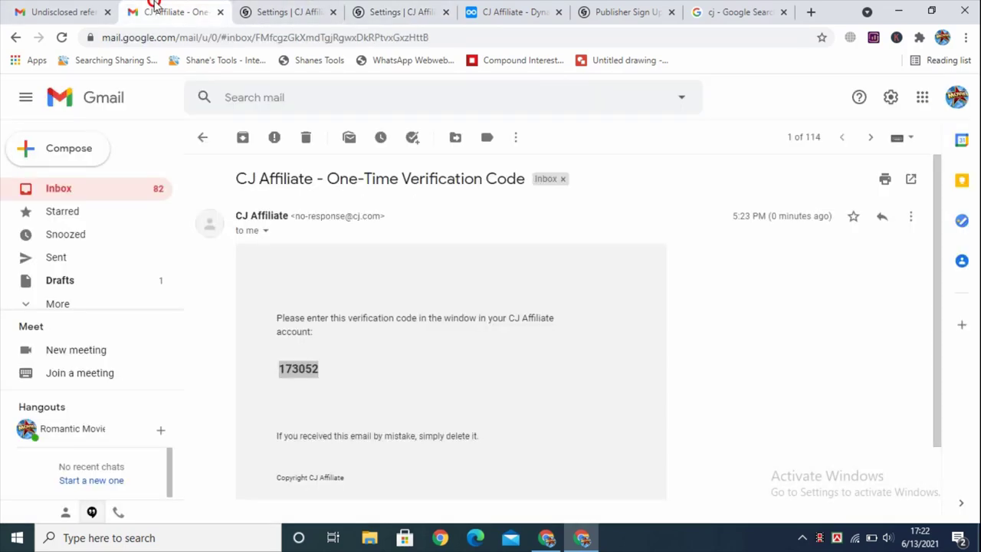
pyautogui.doubleClick(288, 376)
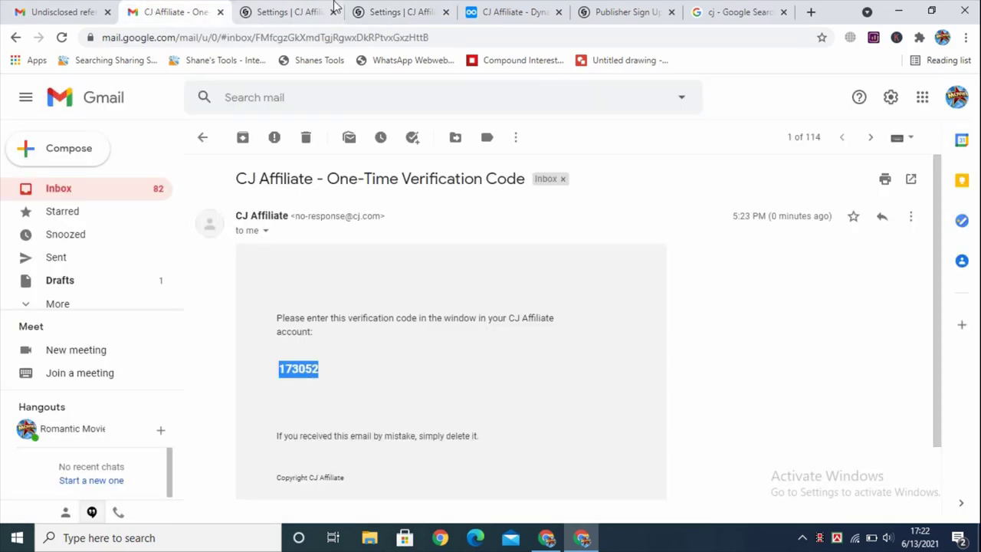
pyautogui.click(368, 12)
pyautogui.click(353, 294)
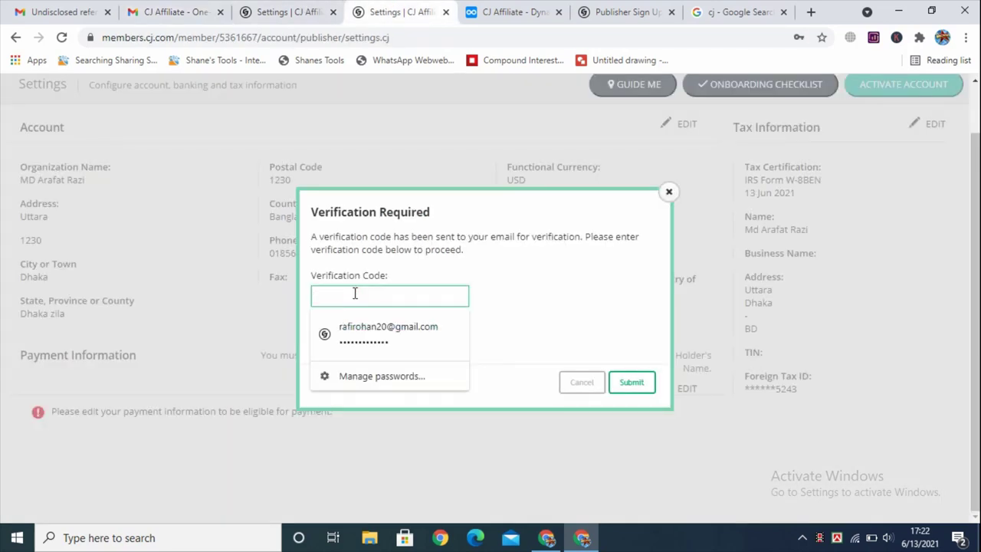
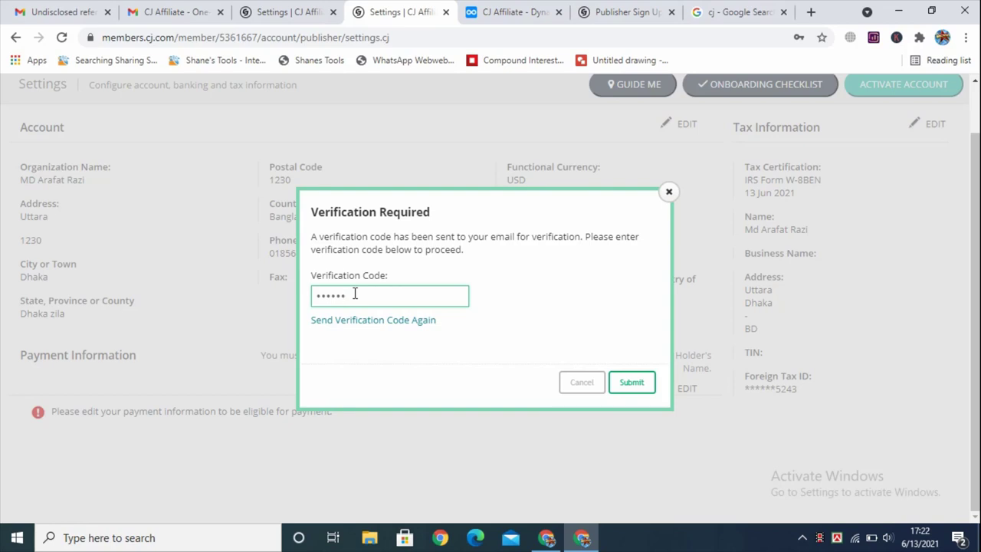
pyautogui.click(192, 9)
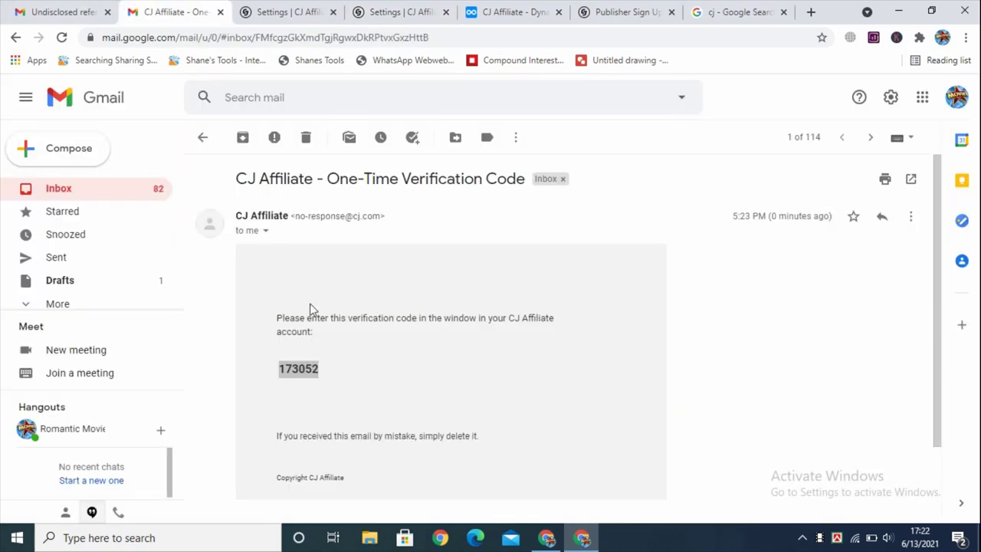
pyautogui.click(396, 9)
pyautogui.click(640, 385)
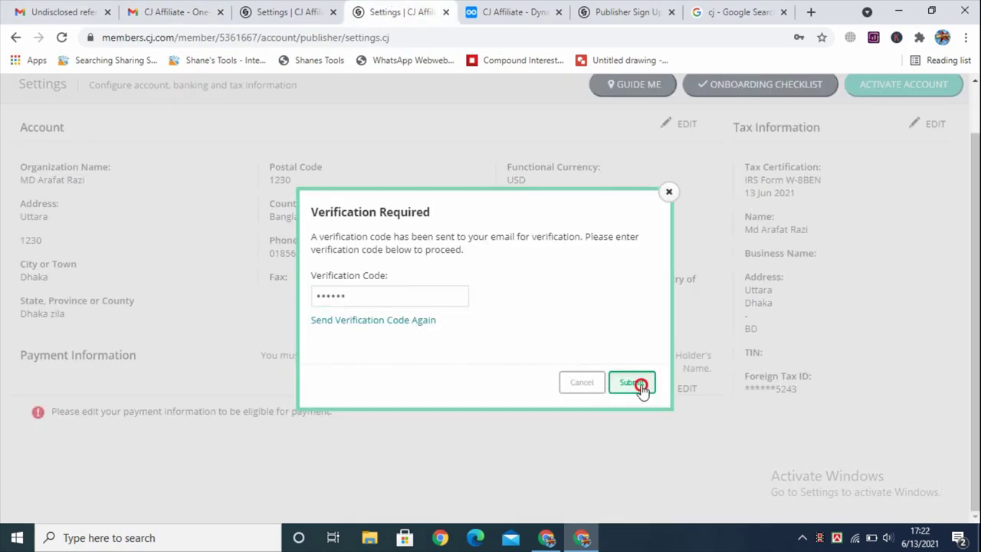
# Step: Change the Minimum Payment Amount from 100 to 50
pyautogui.scroll(-2, 641, 398)
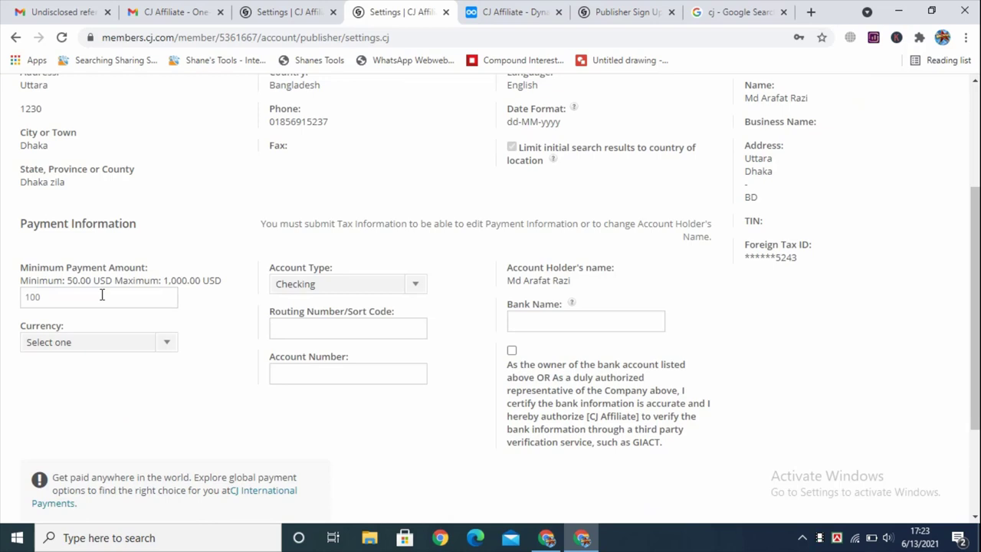
pyautogui.moveTo(63, 297); pyautogui.dragTo(5, 311)
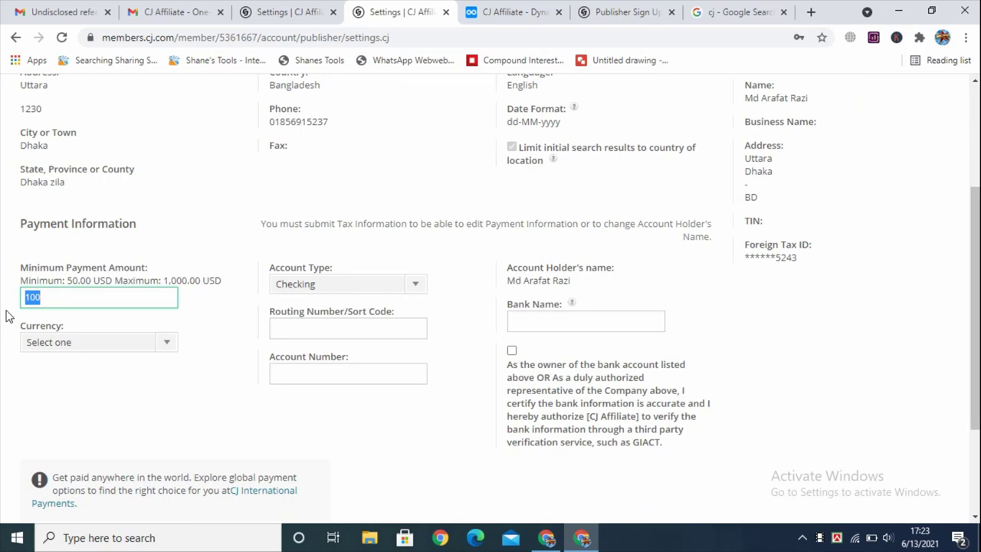
pyautogui.write('50')
pyautogui.click(168, 378)
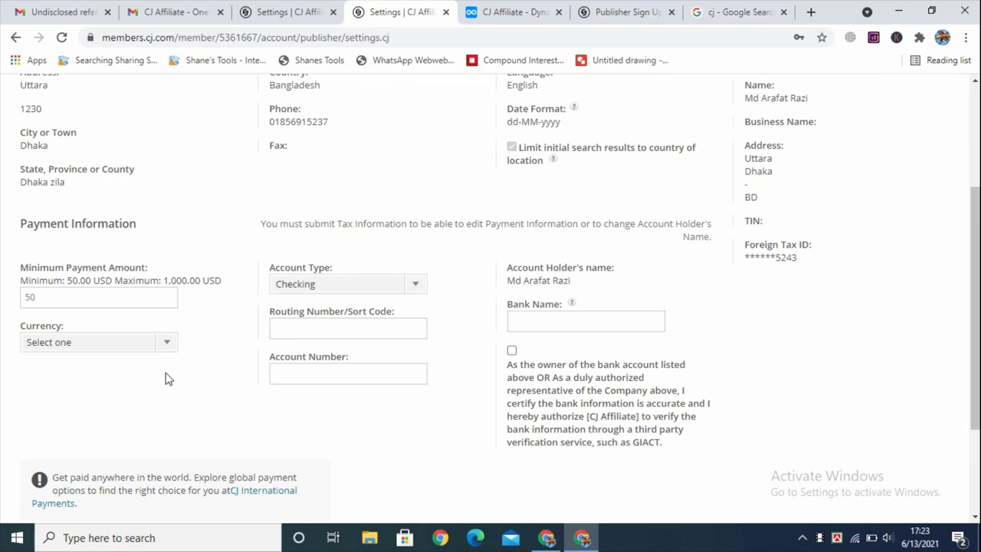
pyautogui.click(35, 297)
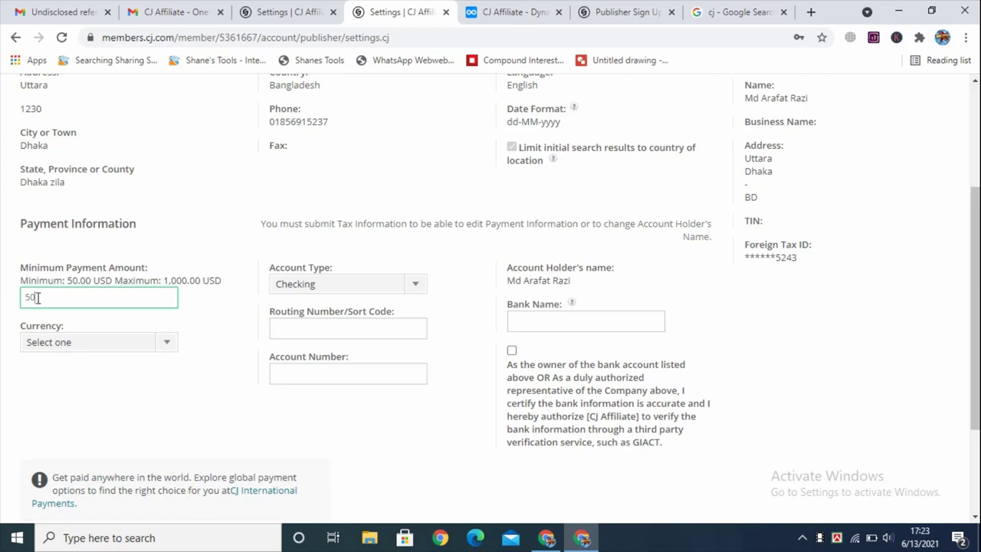
# Step: Set payment currency to United States (USD) and account type to Savings, then begin the bank fields
pyautogui.click(354, 284)
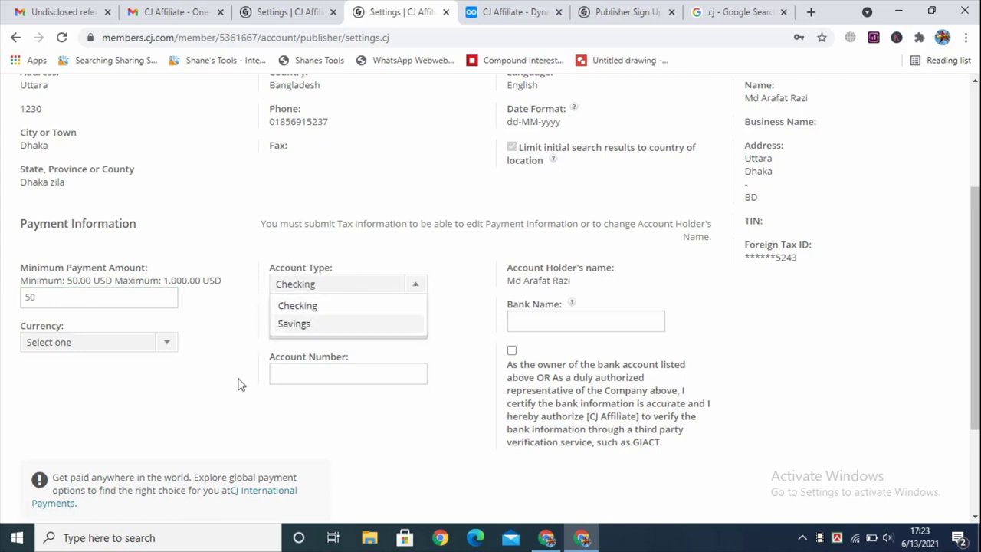
pyautogui.click(62, 328)
pyautogui.click(158, 345)
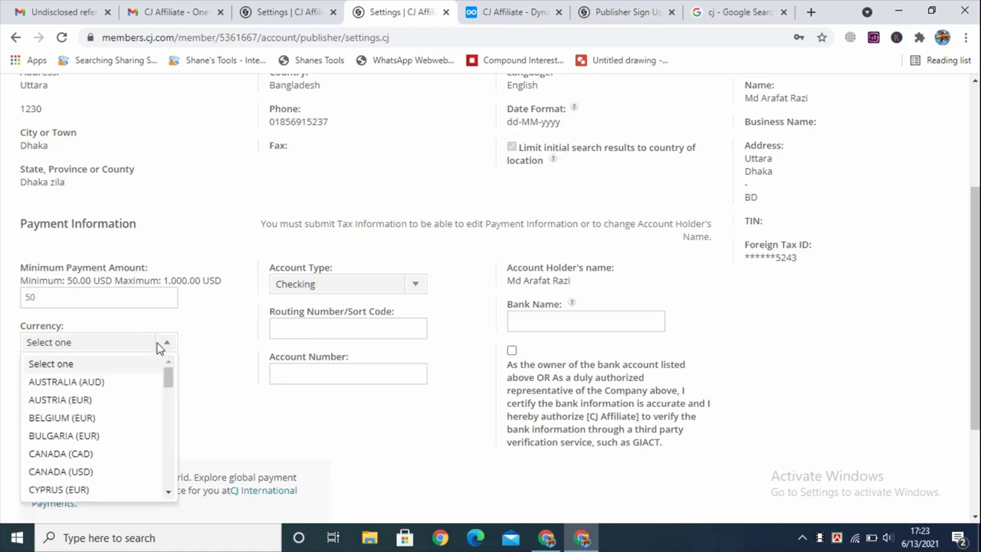
pyautogui.scroll(-10, 115, 421)
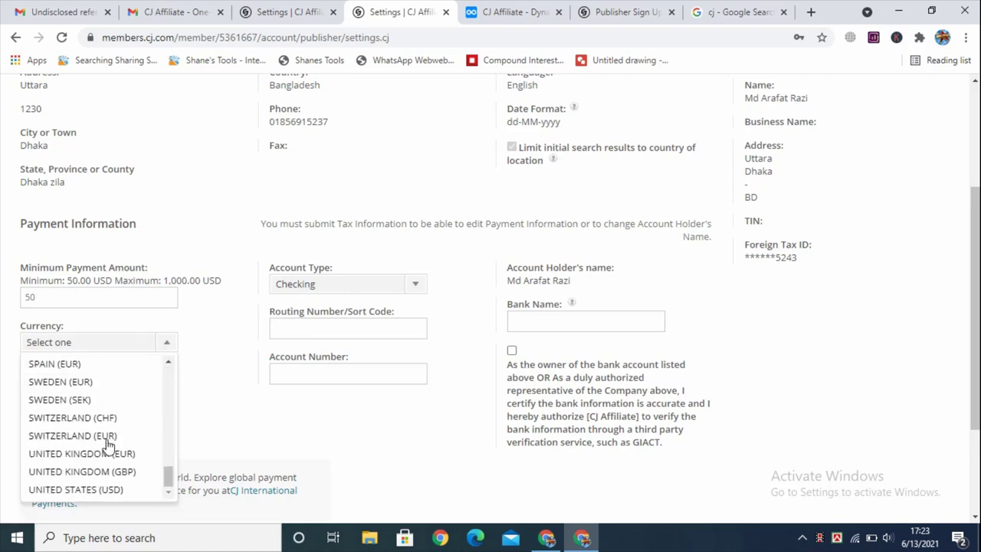
pyautogui.click(97, 491)
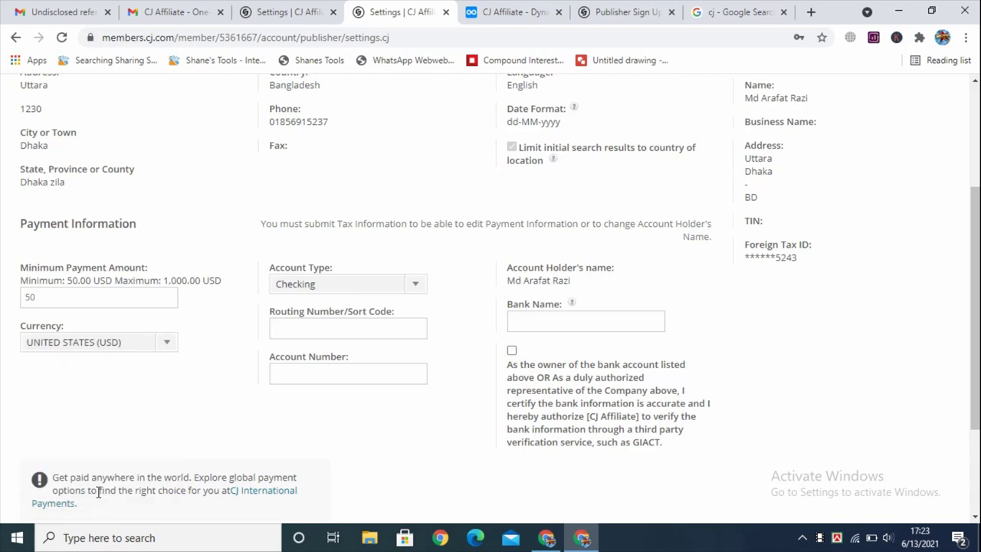
pyautogui.click(355, 284)
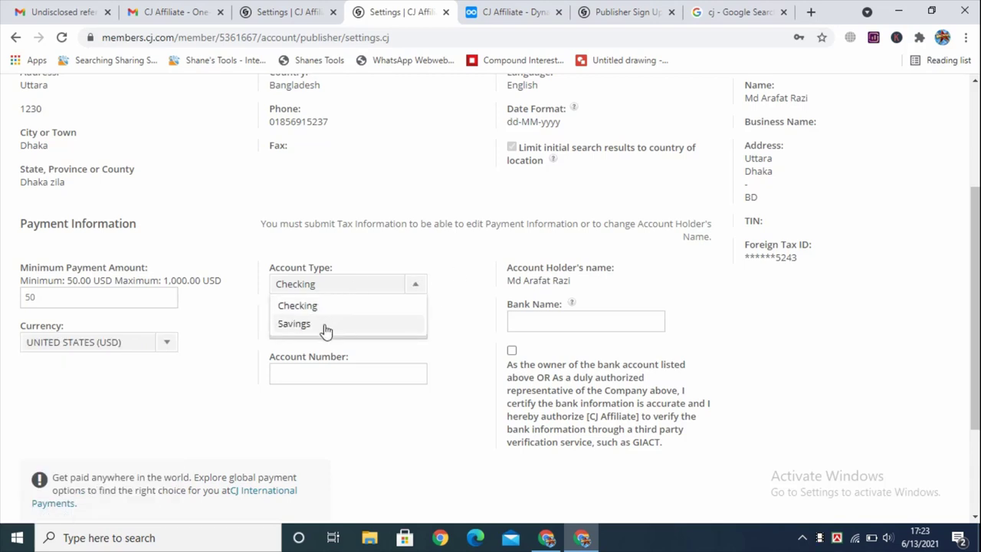
pyautogui.click(332, 325)
pyautogui.click(394, 325)
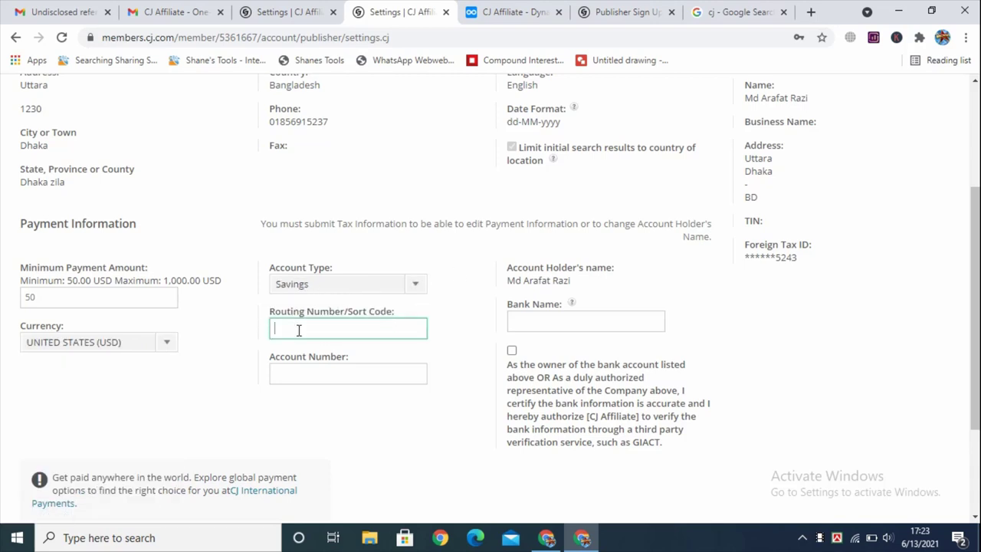
pyautogui.click(319, 373)
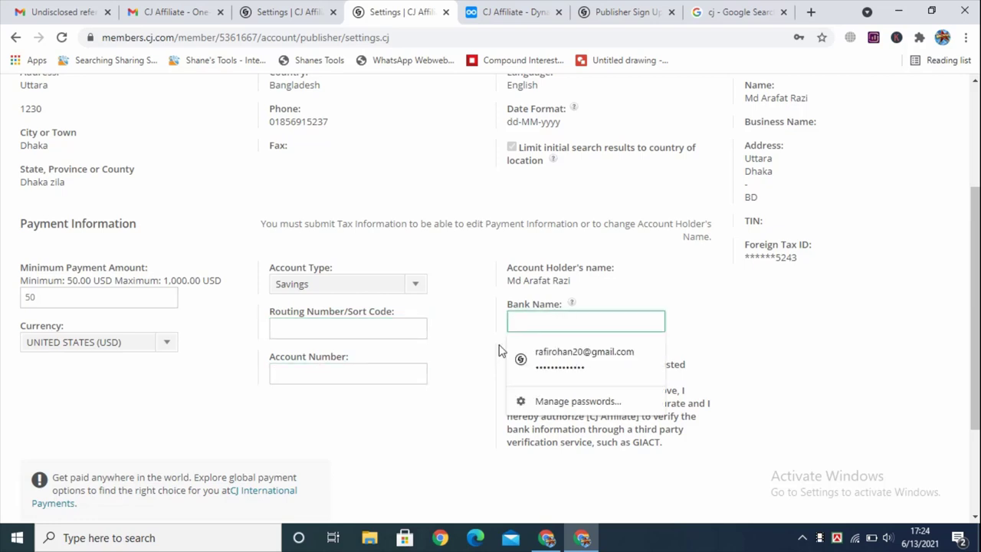
pyautogui.click(472, 351)
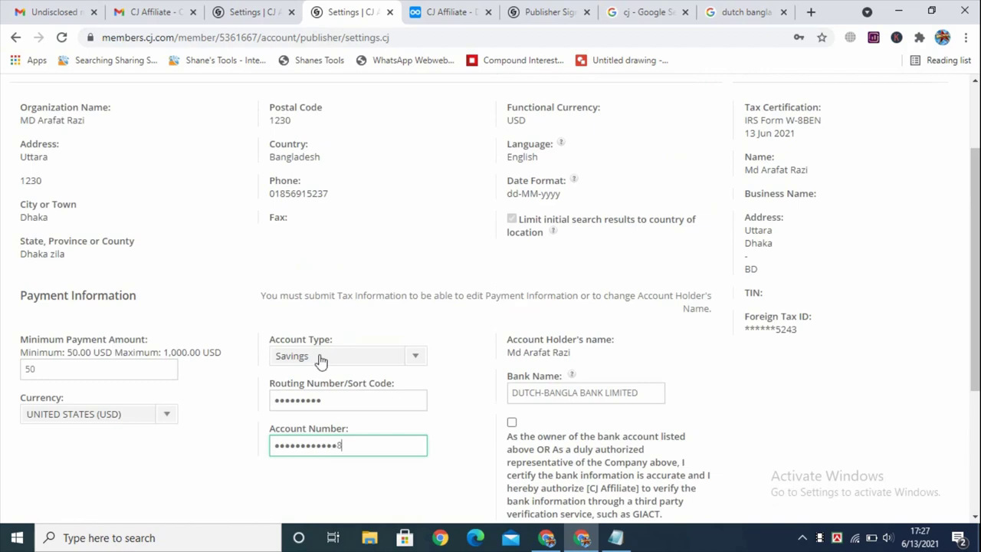
pyautogui.scroll(-1, 322, 364)
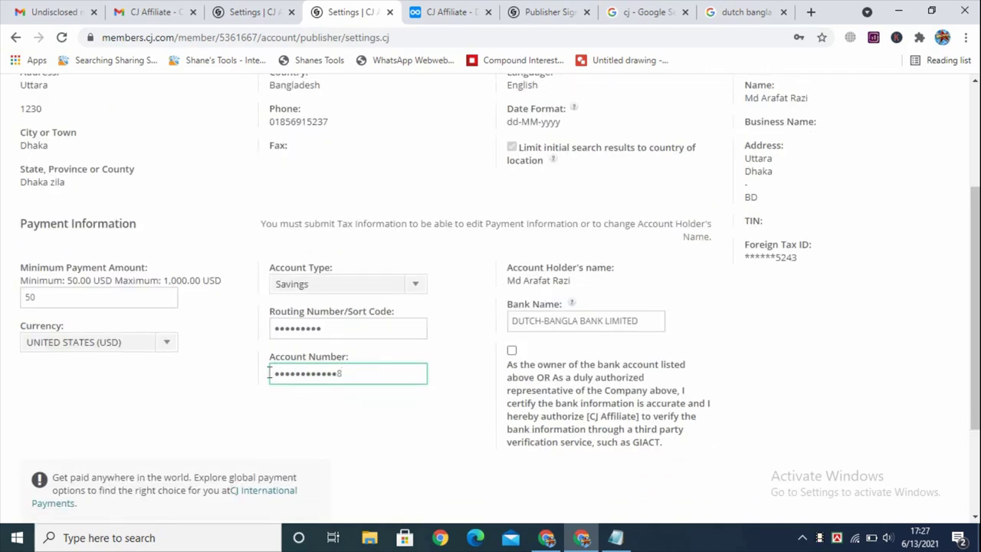
# Step: Finish the account number, certify the bank details, and save the DUTCH-BANGLA BANK savings account payment information
pyautogui.click(233, 366)
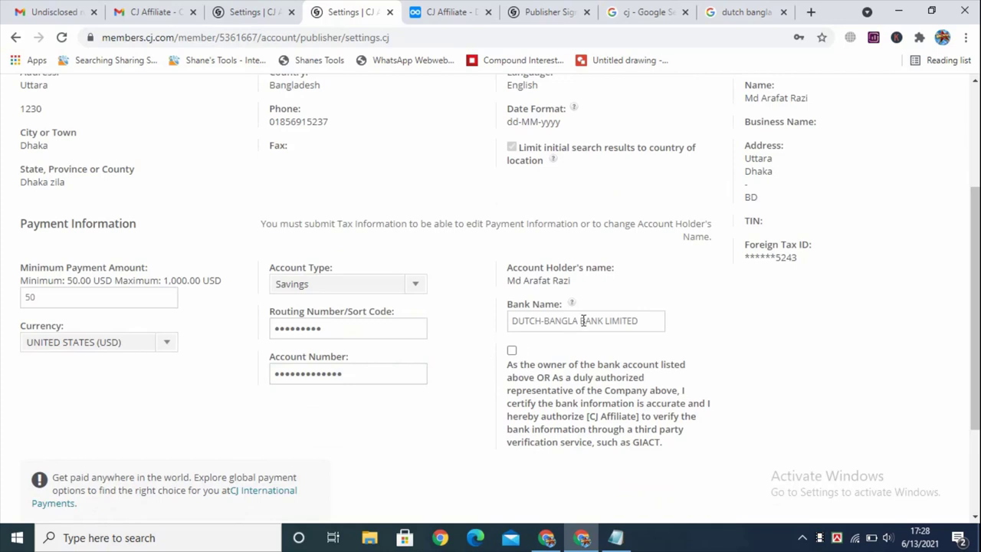
pyautogui.click(511, 351)
pyautogui.scroll(-2, 711, 399)
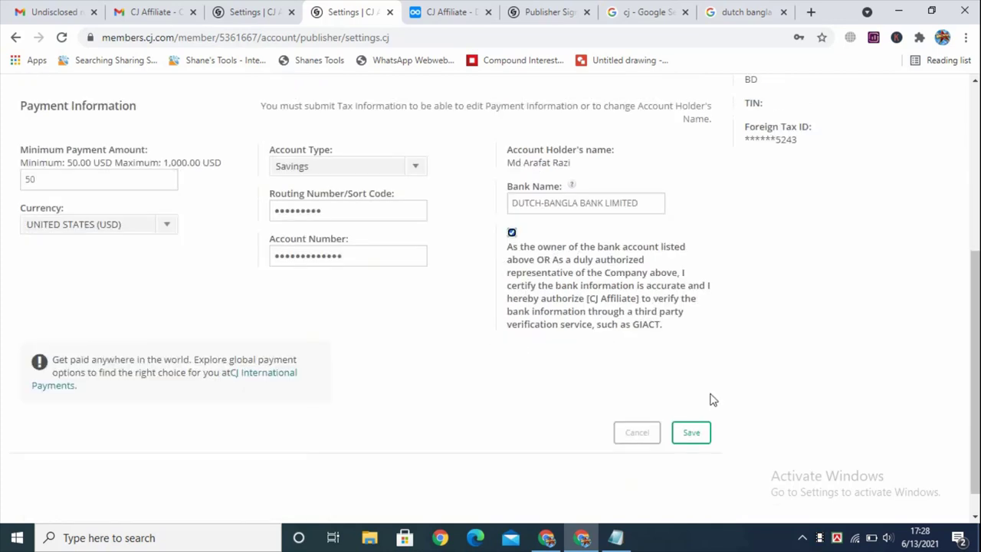
pyautogui.click(694, 409)
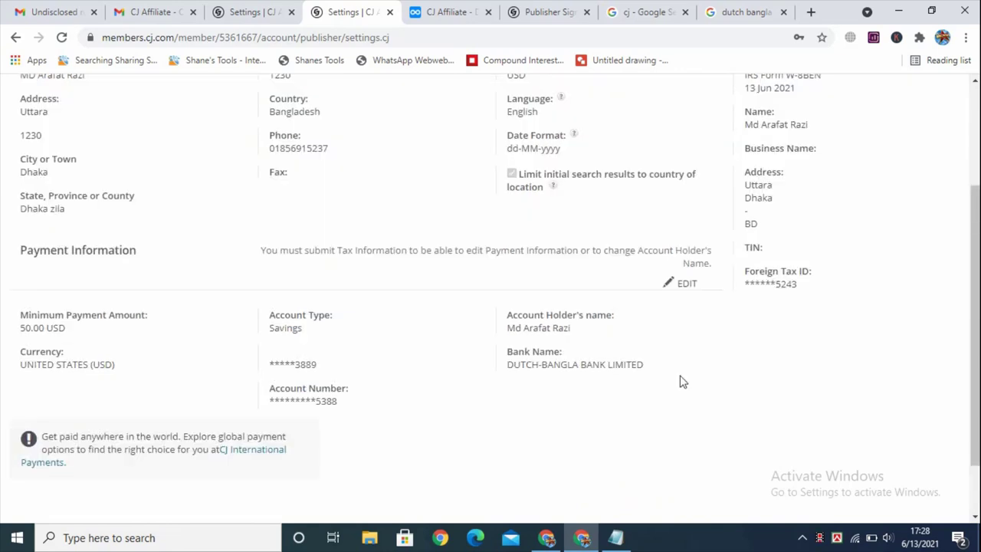
pyautogui.scroll(2, 680, 380)
pyautogui.scroll(-2, 537, 421)
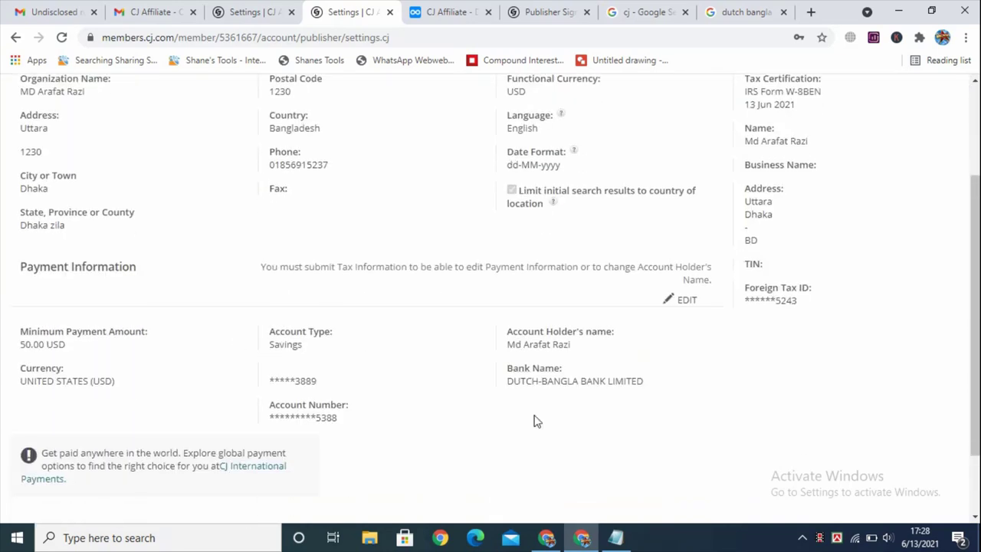
pyautogui.scroll(-1, 537, 421)
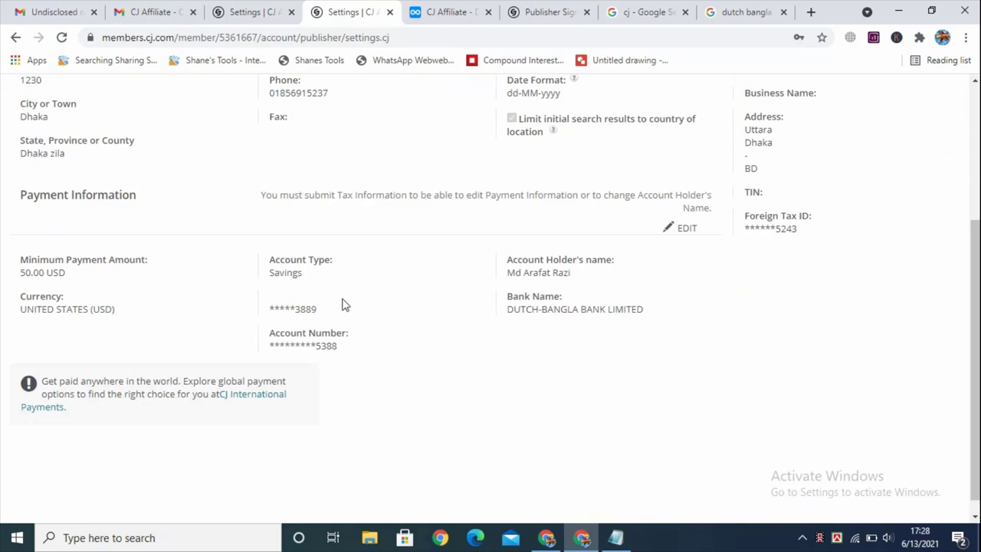
pyautogui.click(737, 6)
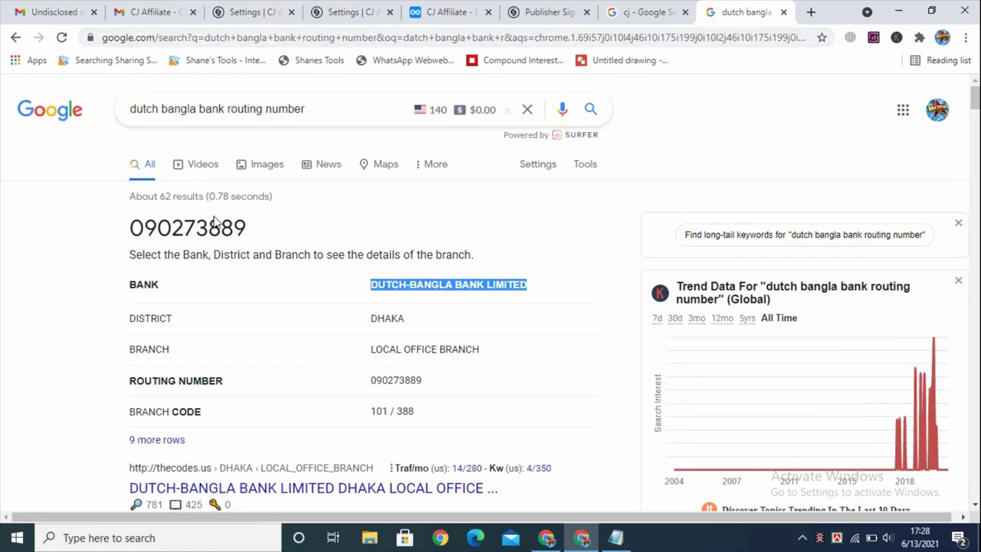
pyautogui.click(356, 11)
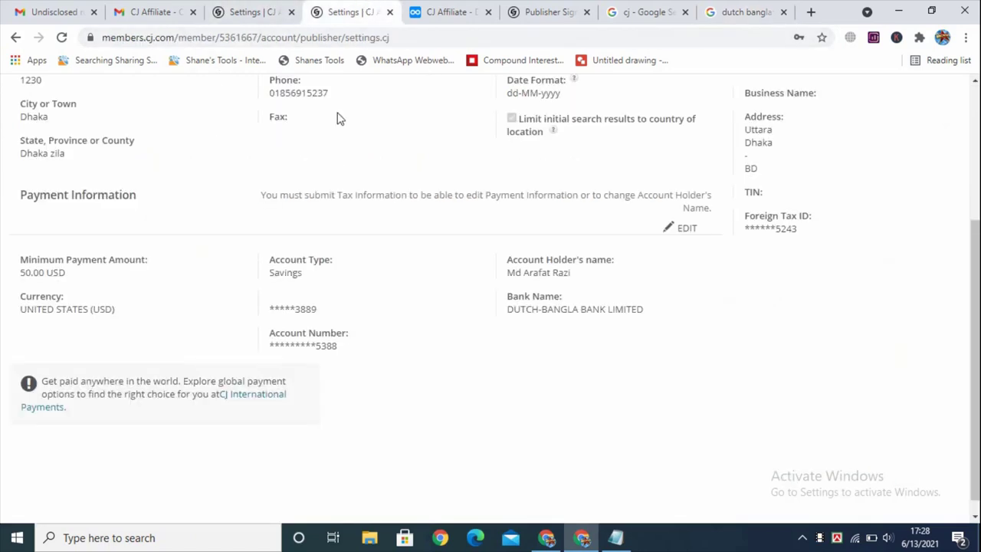
# Step: Open the Onboarding Checklist and expand its right-path setup questions with Answer Now
pyautogui.scroll(3, 280, 308)
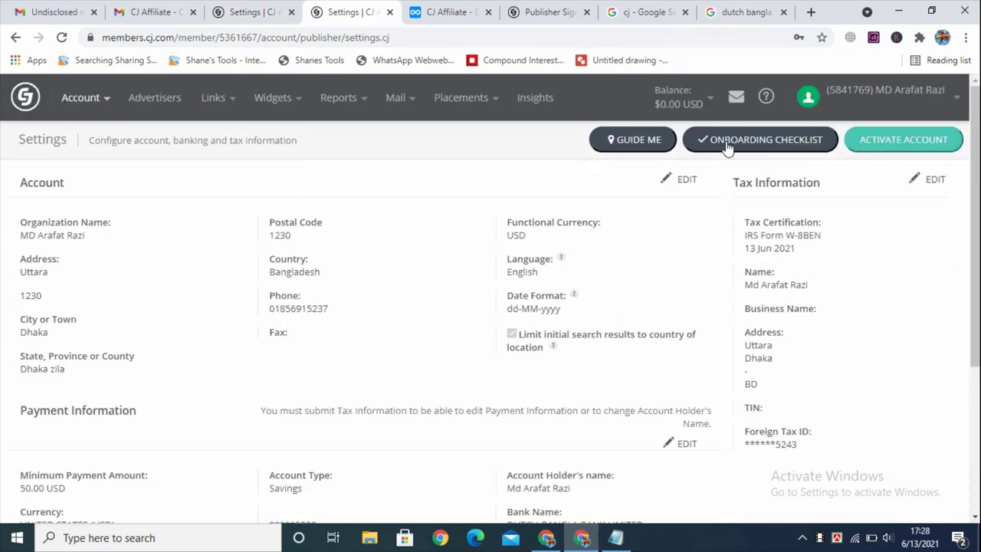
pyautogui.click(774, 145)
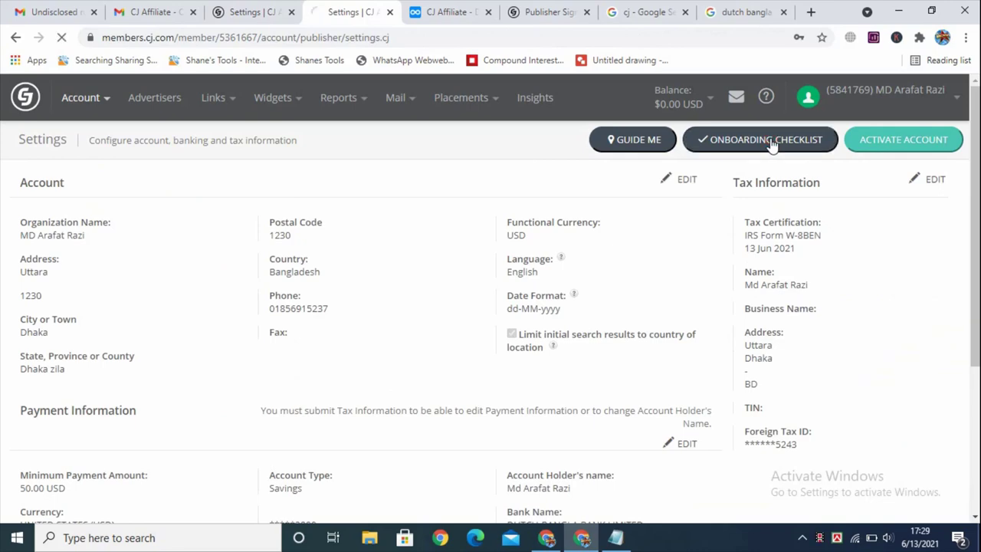
pyautogui.scroll(-7, 747, 258)
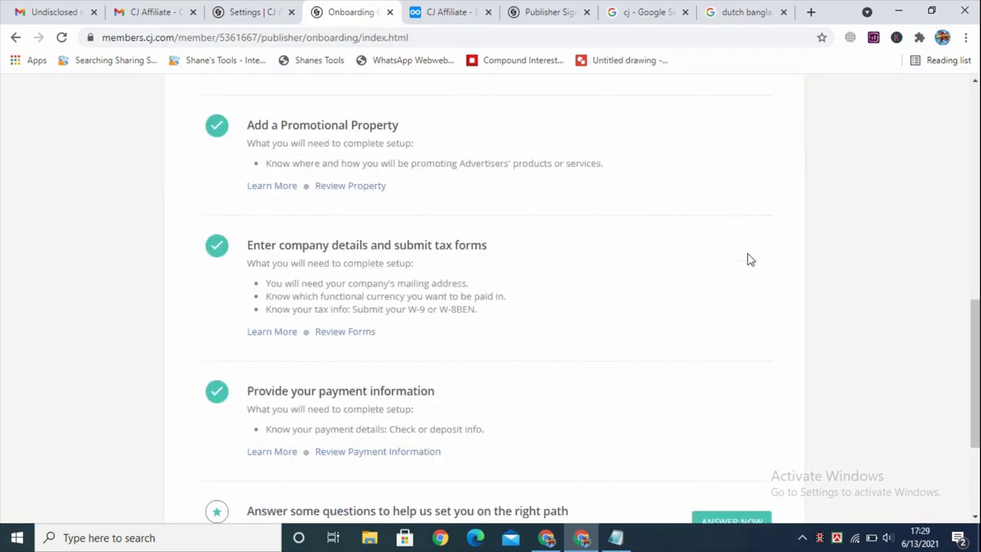
pyautogui.scroll(8, 703, 276)
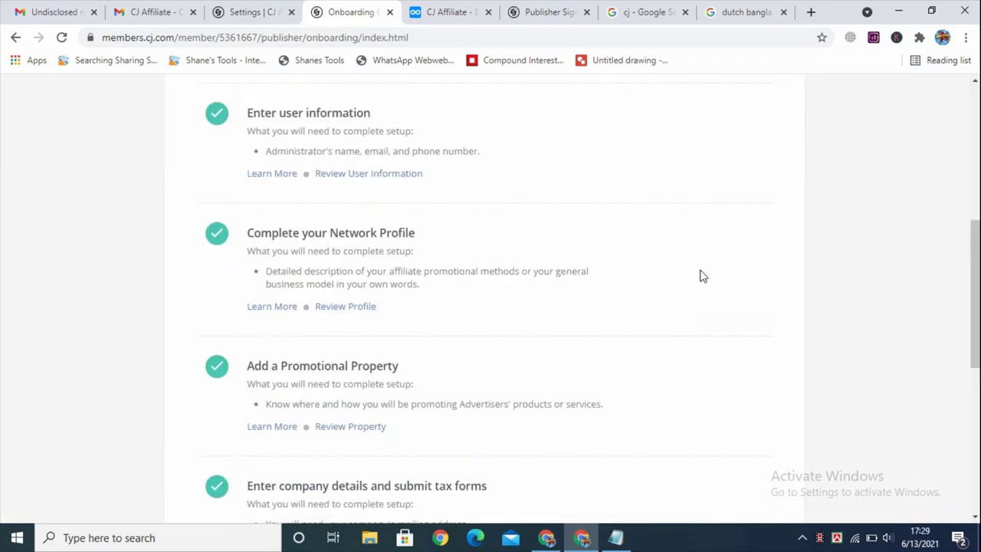
pyautogui.scroll(-4, 463, 304)
pyautogui.scroll(-5, 473, 285)
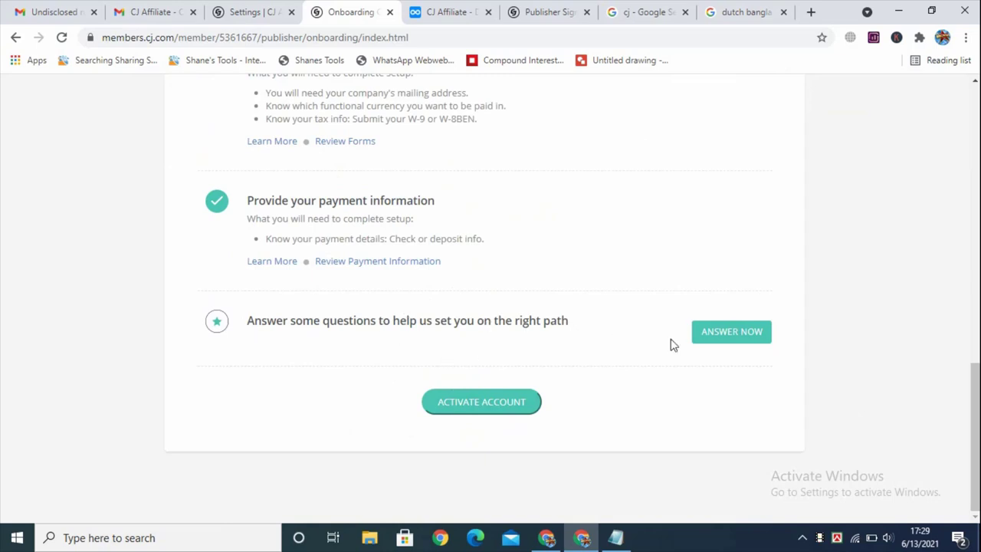
pyautogui.click(749, 334)
# Step: Answer No to the network and browser-extension questions
pyautogui.scroll(-4, 502, 274)
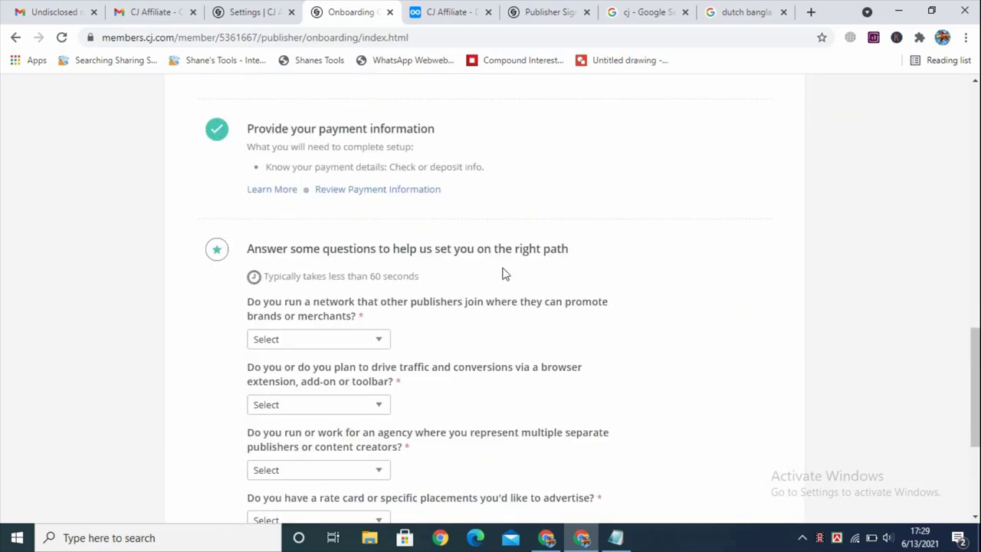
pyautogui.scroll(2, 460, 281)
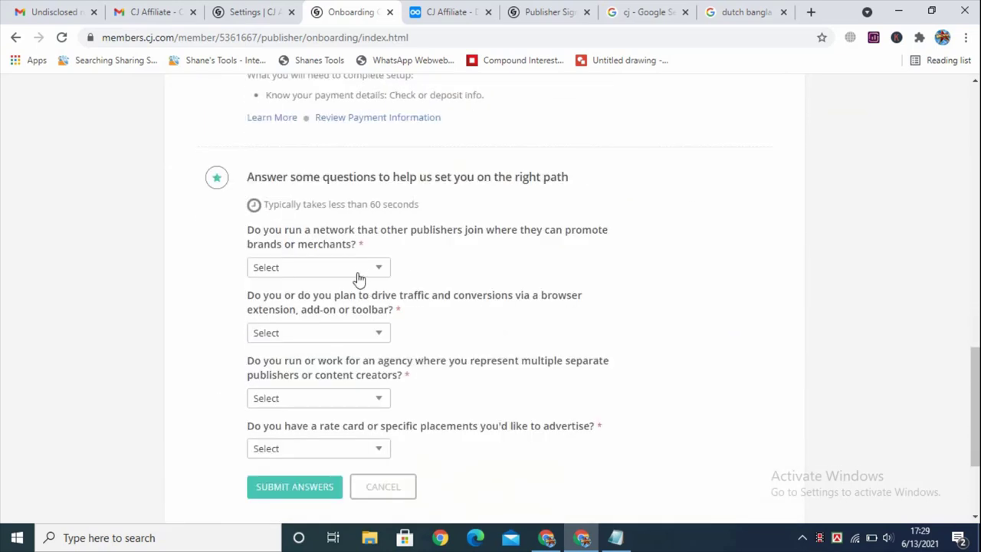
pyautogui.click(351, 270)
pyautogui.click(263, 289)
pyautogui.click(279, 341)
pyautogui.click(265, 352)
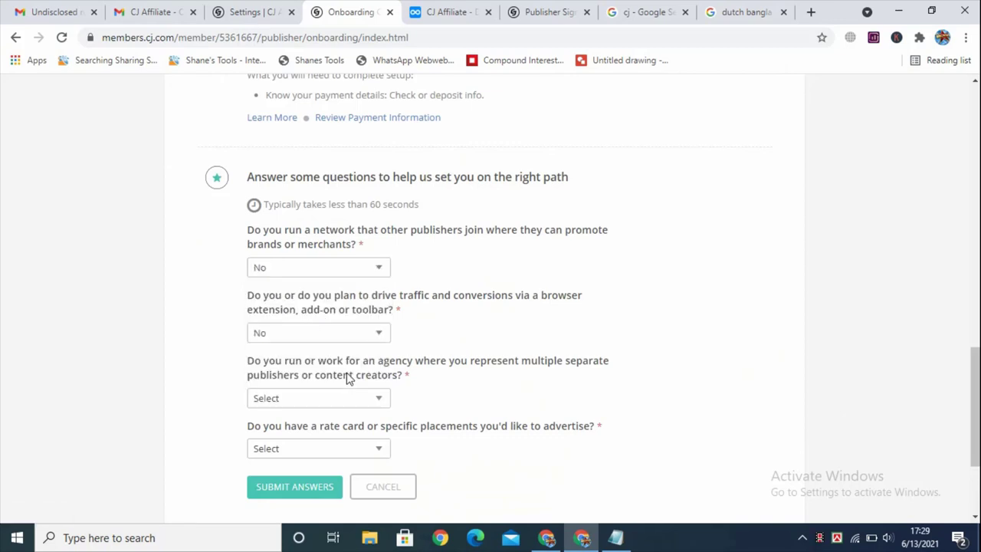
# Step: Answer No to the agency and rate-card questions and submit the answers
pyautogui.scroll(-1, 343, 329)
pyautogui.click(343, 331)
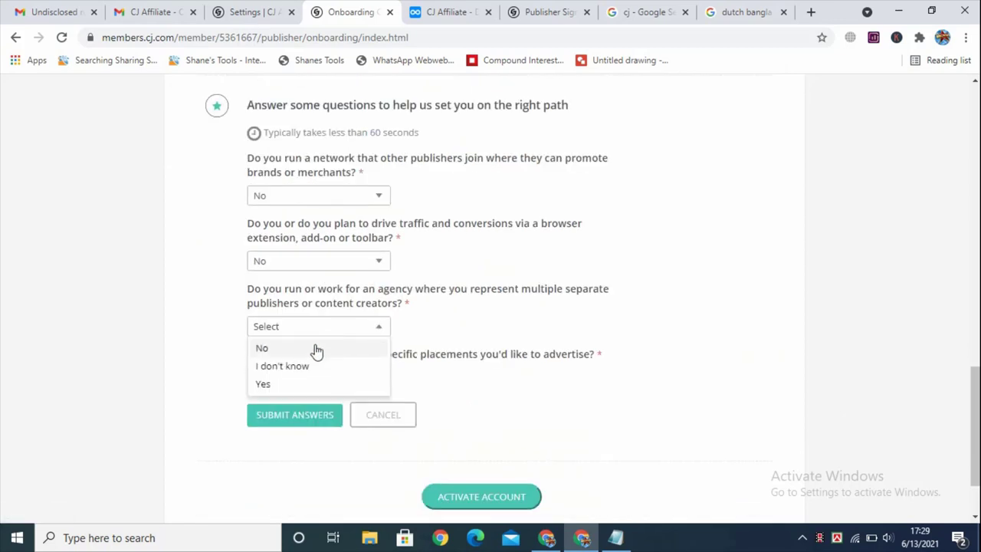
pyautogui.click(314, 348)
pyautogui.click(324, 376)
pyautogui.click(283, 398)
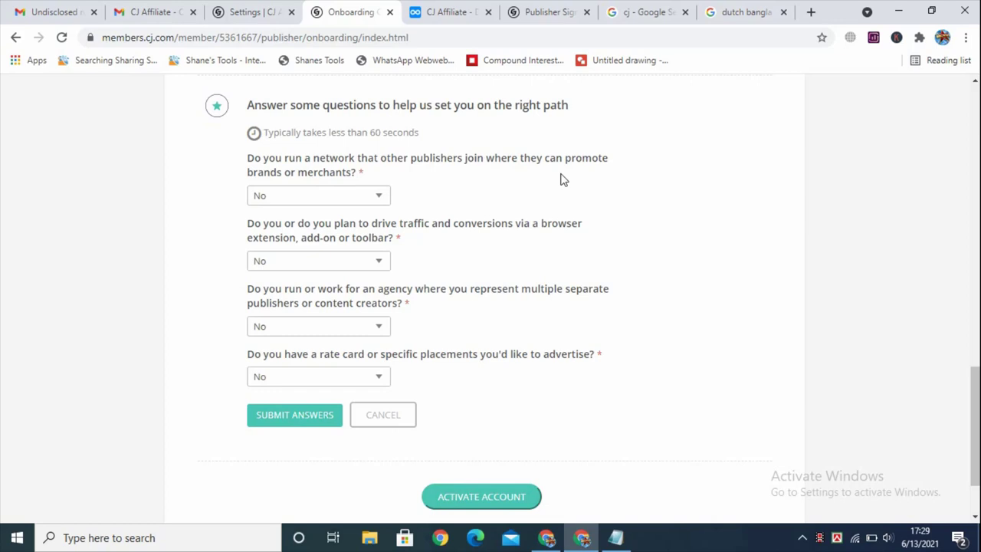
pyautogui.scroll(-2, 556, 192)
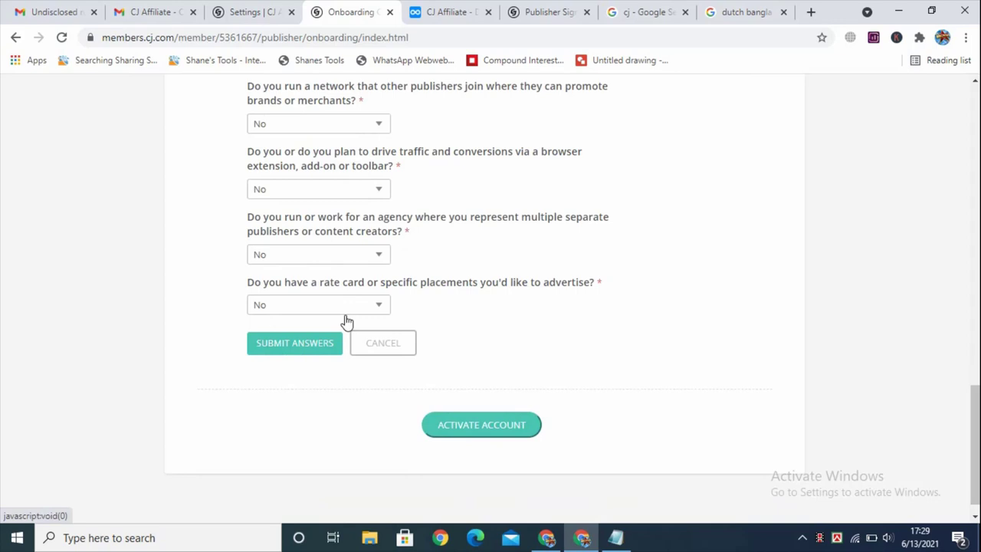
pyautogui.click(282, 346)
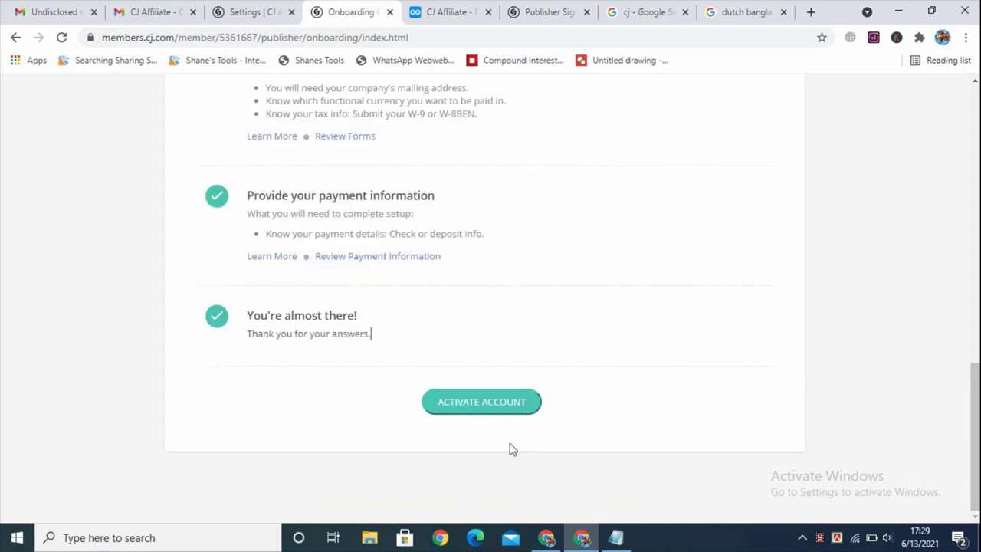
# Step: Activate the publisher account, completing 7 of 7 steps, and dismiss the activation confirmation
pyautogui.click(502, 414)
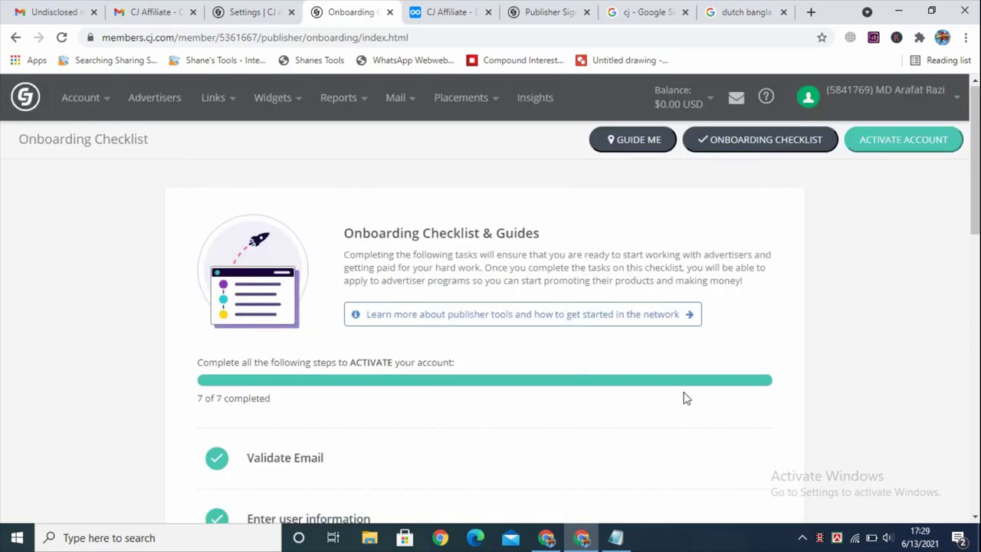
pyautogui.click(897, 142)
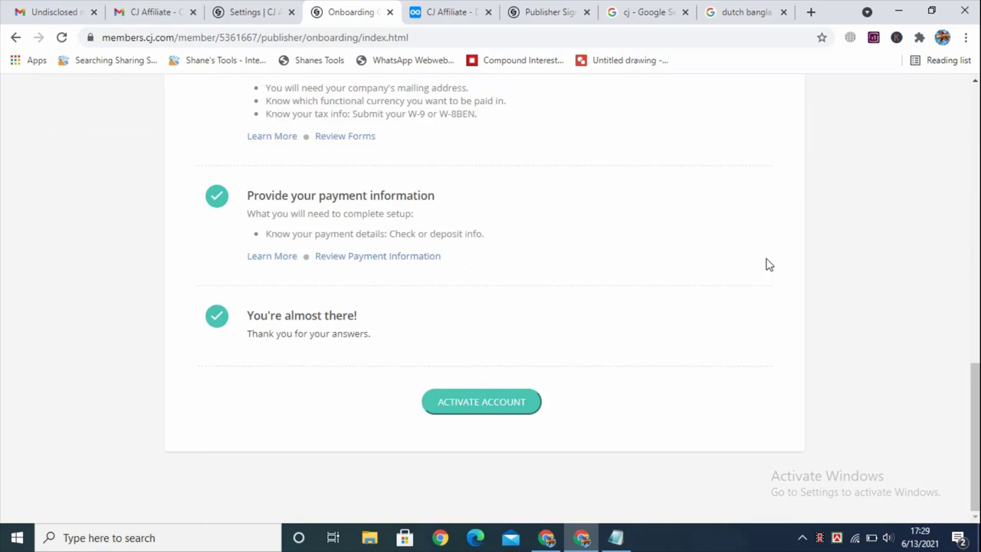
pyautogui.scroll(3, 483, 379)
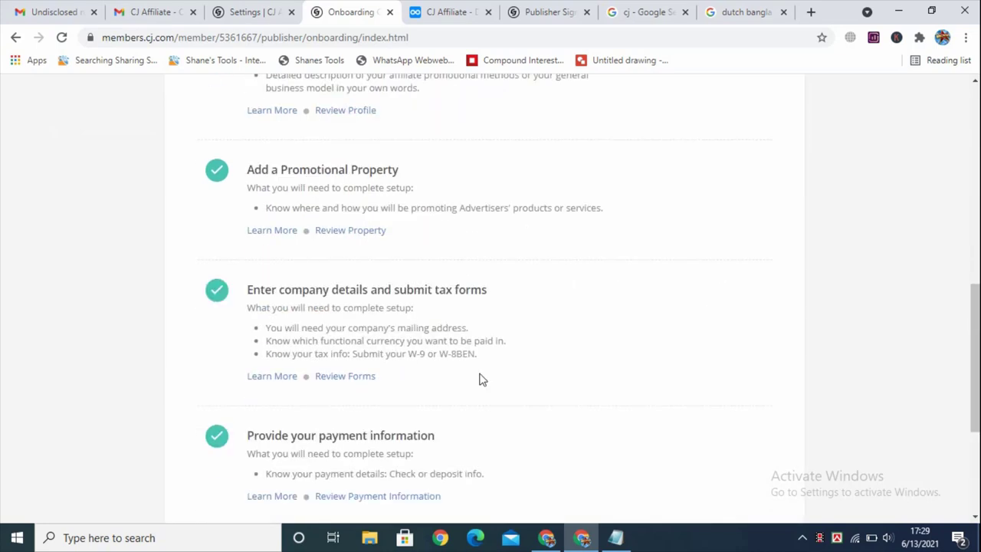
pyautogui.scroll(8, 350, 212)
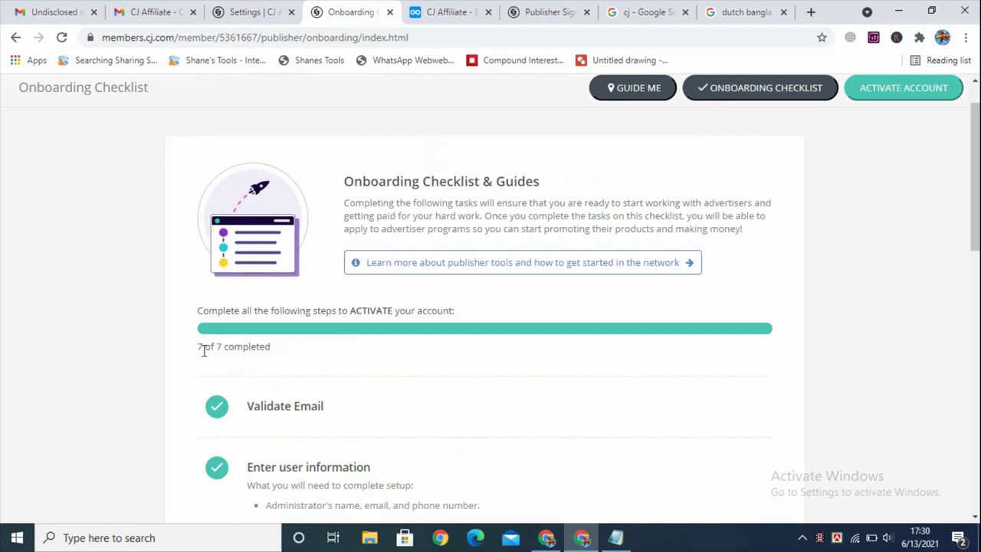
pyautogui.scroll(-10, 507, 380)
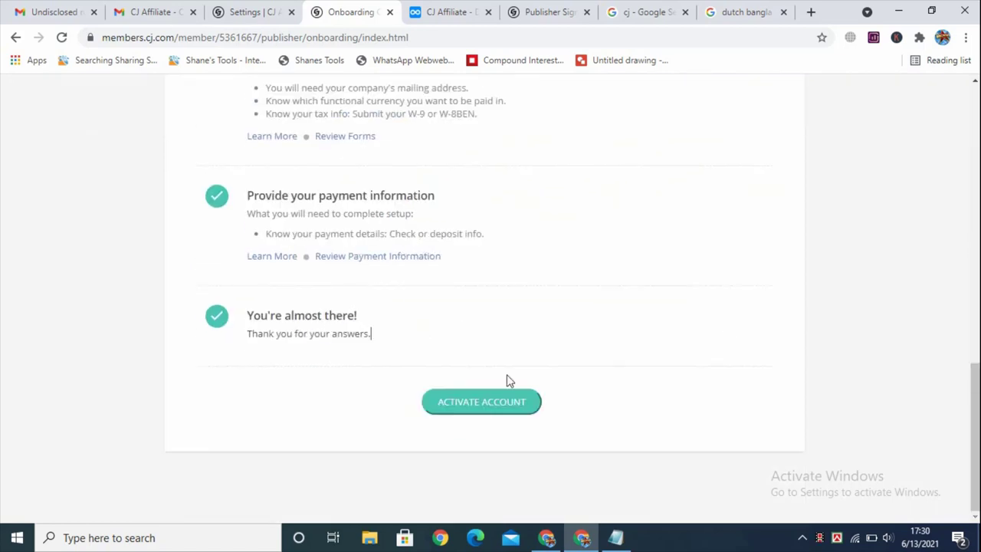
pyautogui.click(495, 407)
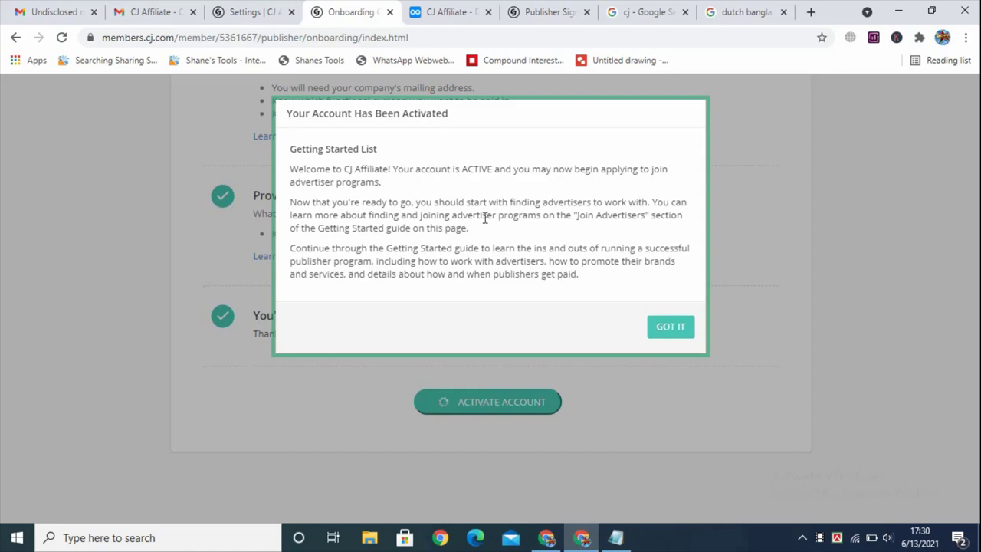
pyautogui.click(668, 331)
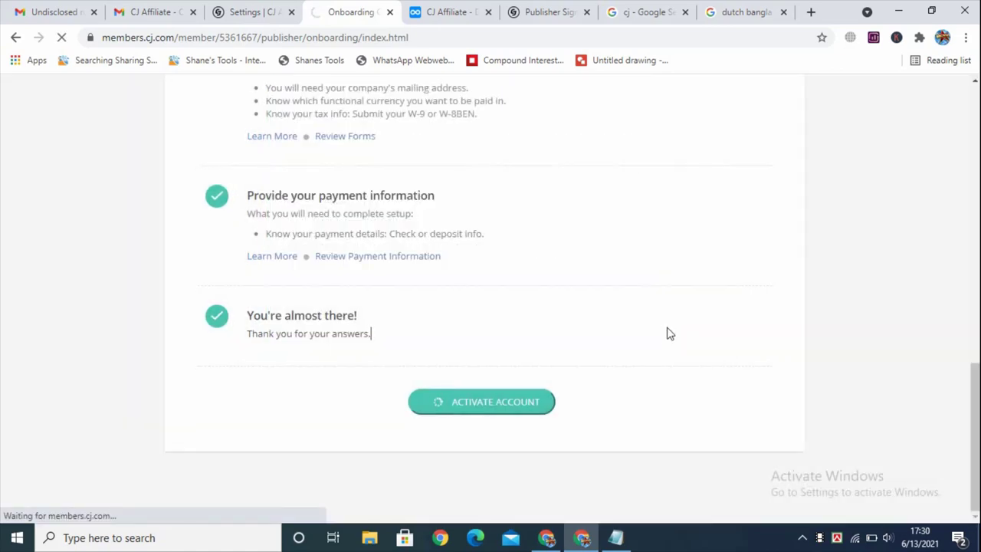
# Step: Go via the CJ logo to the publisher Dashboard and review its $0 performance summary
pyautogui.scroll(-5, 654, 309)
pyautogui.scroll(-3, 654, 307)
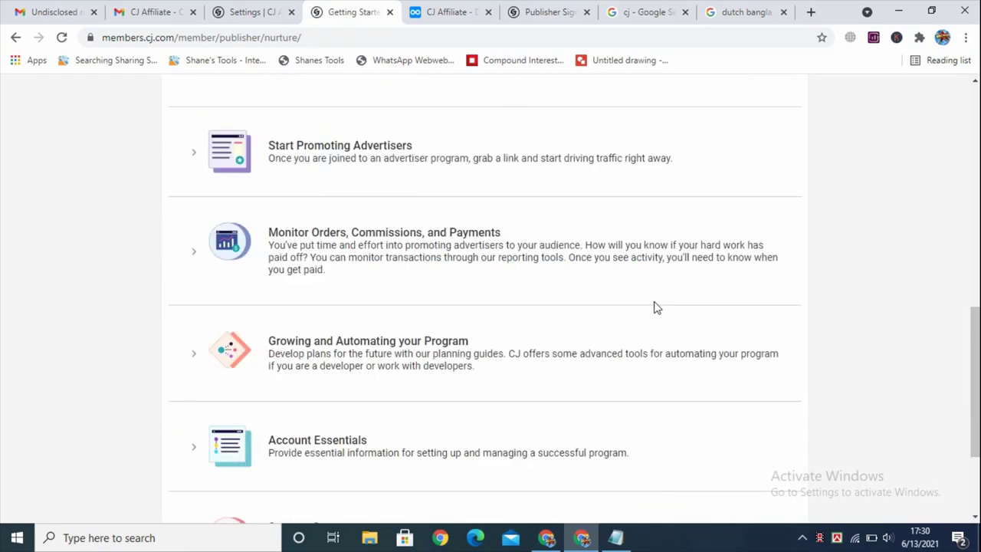
pyautogui.scroll(9, 620, 390)
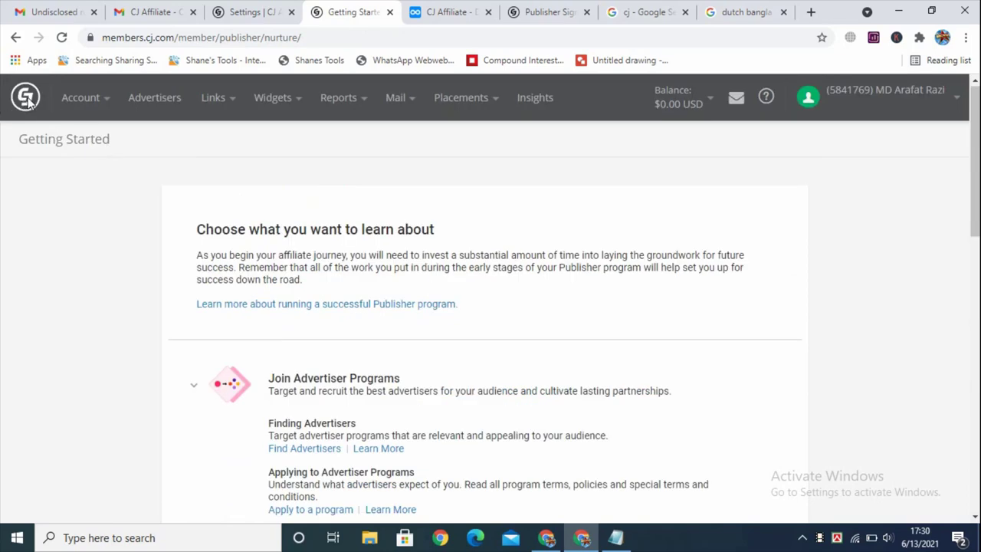
pyautogui.click(26, 98)
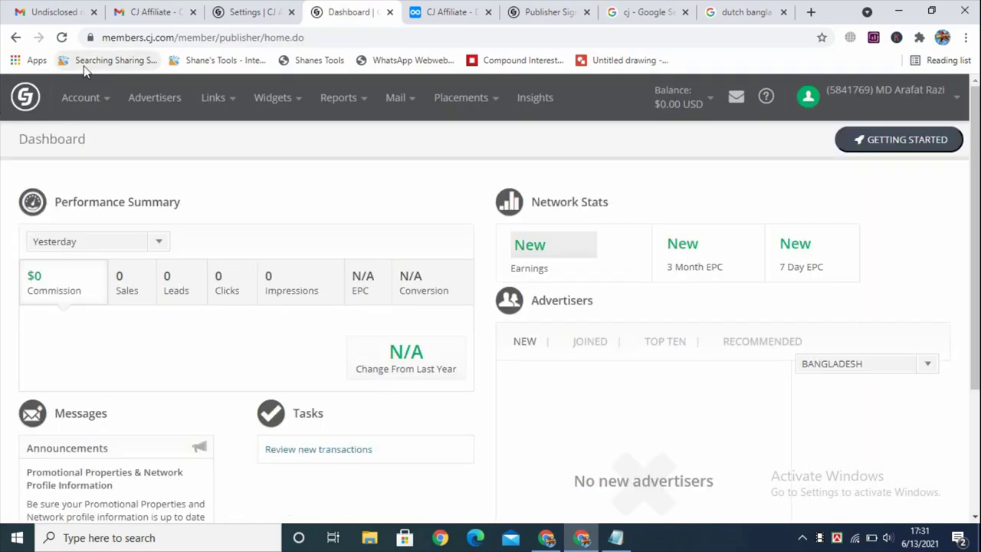
pyautogui.scroll(-3, 72, 200)
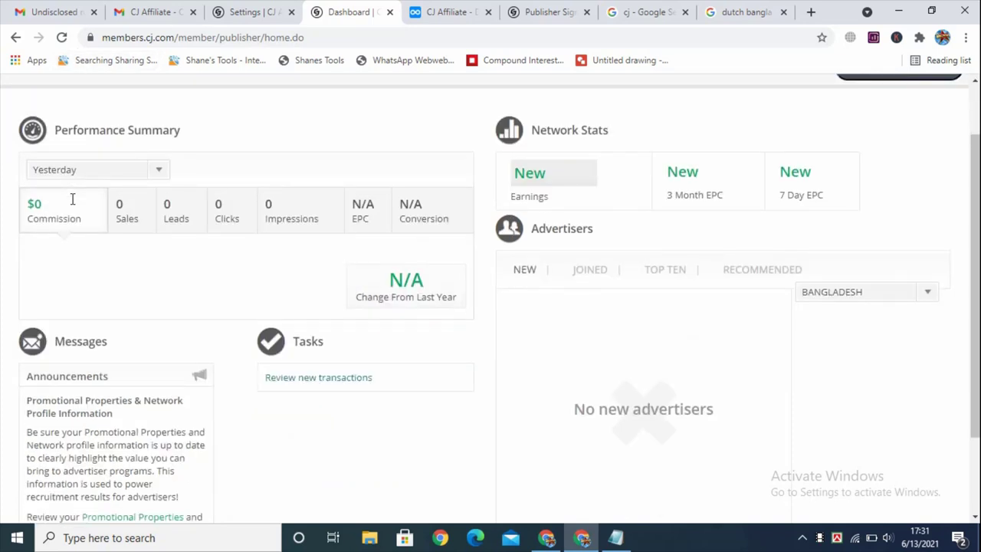
pyautogui.scroll(3, 66, 293)
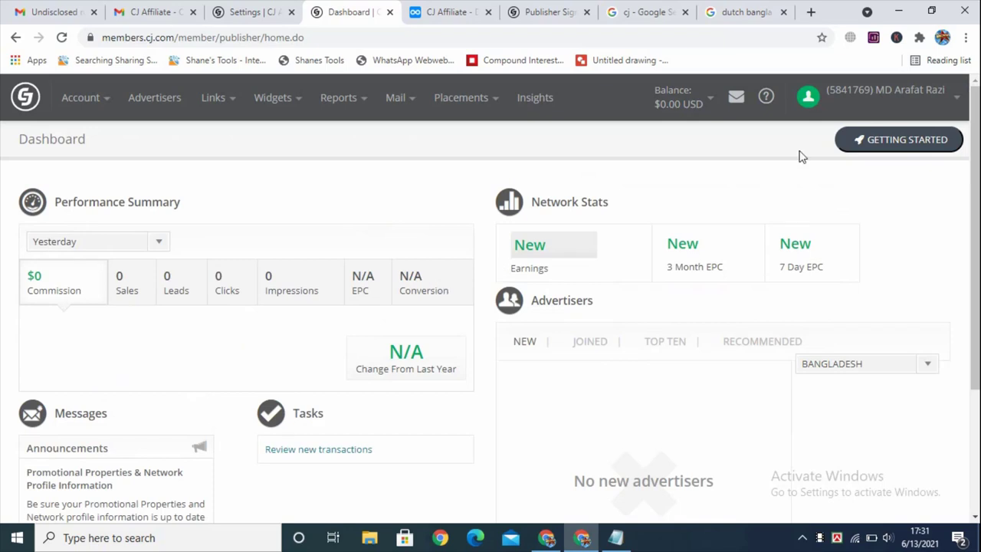
pyautogui.click(956, 101)
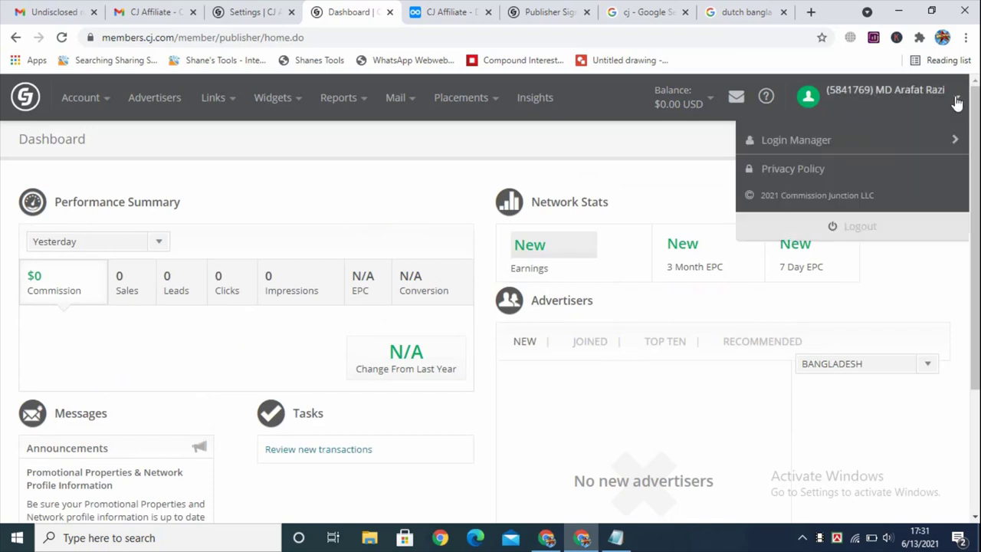
pyautogui.click(644, 142)
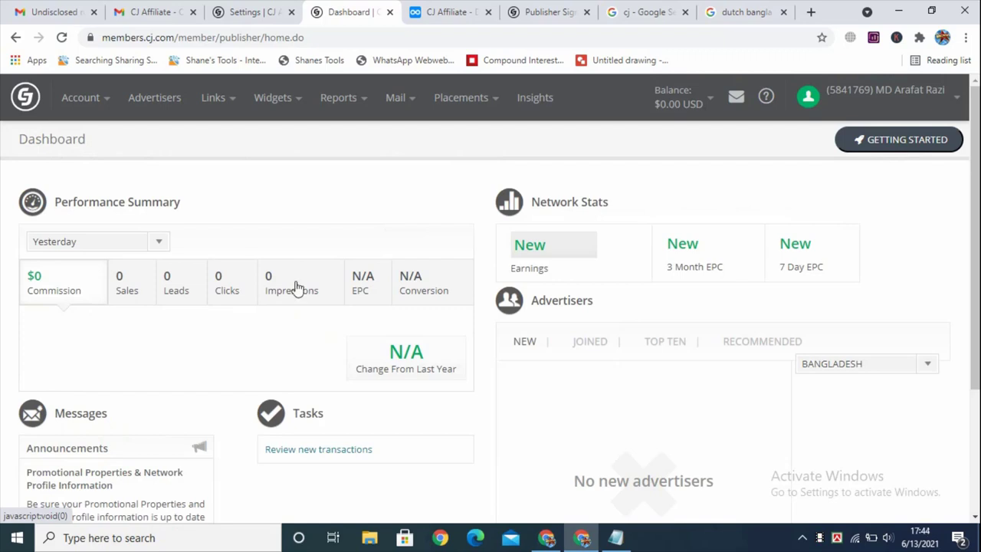
pyautogui.rightClick(152, 100)
# Step: Open the Advertisers page in a new browser tab
pyautogui.click(215, 109)
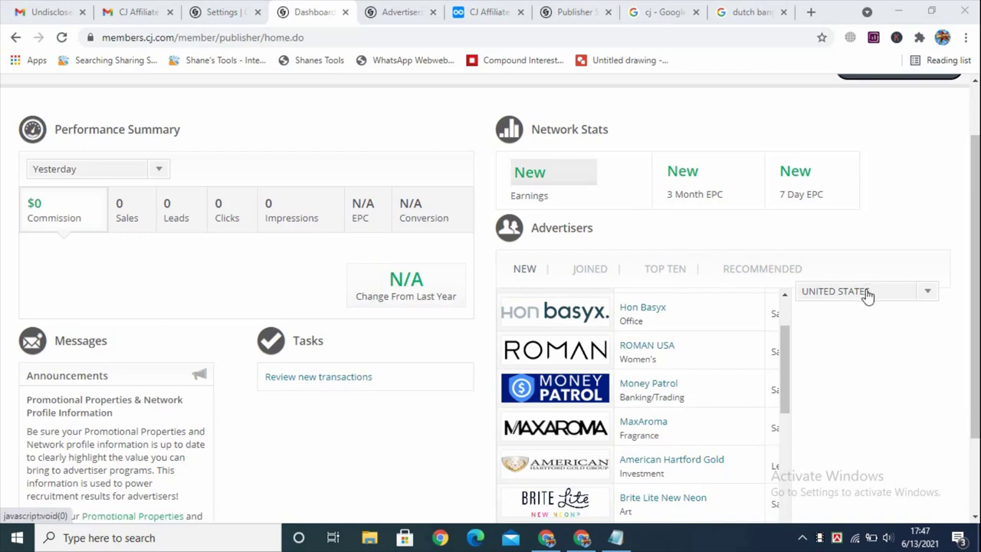
pyautogui.scroll(-3, 735, 383)
pyautogui.scroll(5, 762, 381)
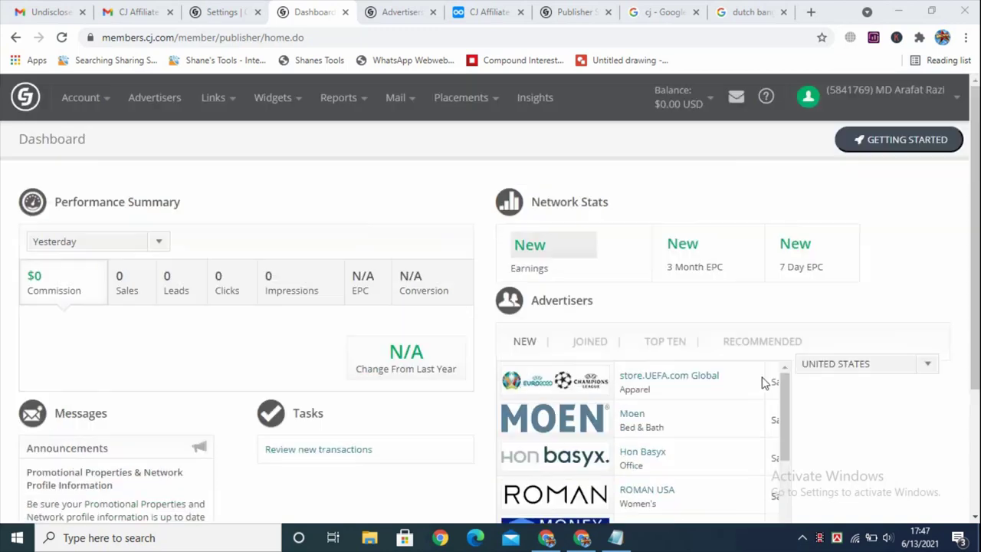
pyautogui.scroll(-3, 598, 420)
pyautogui.scroll(3, 598, 420)
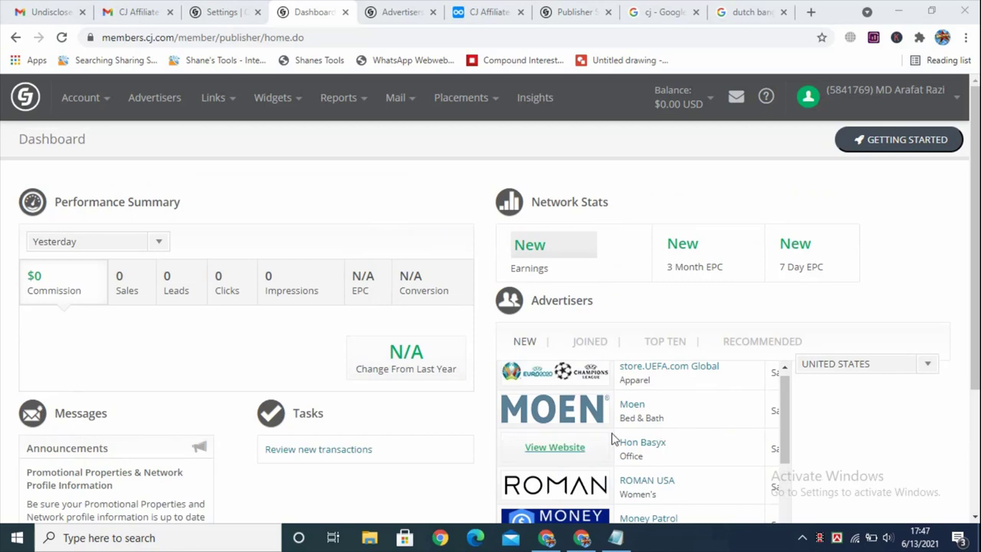
pyautogui.scroll(-3, 589, 433)
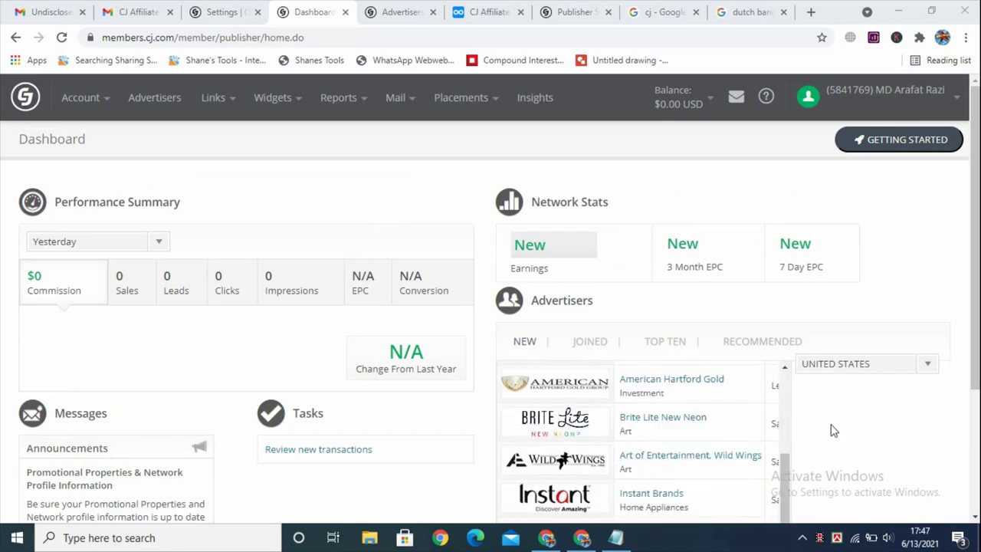
# Step: Browse the JOINED, TOP TEN and RECOMMENDED advertiser lists, then return to NEW
pyautogui.click(590, 341)
pyautogui.click(666, 341)
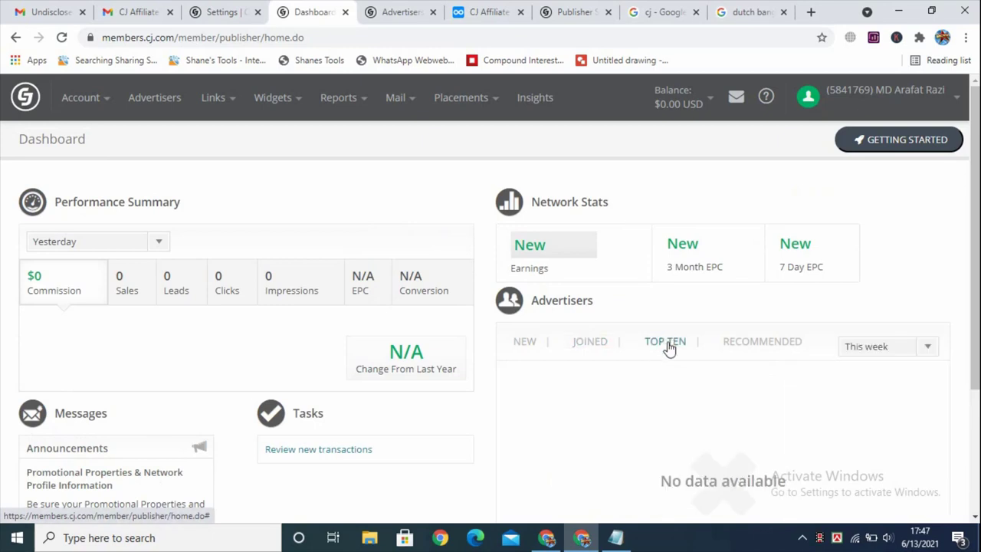
pyautogui.click(748, 346)
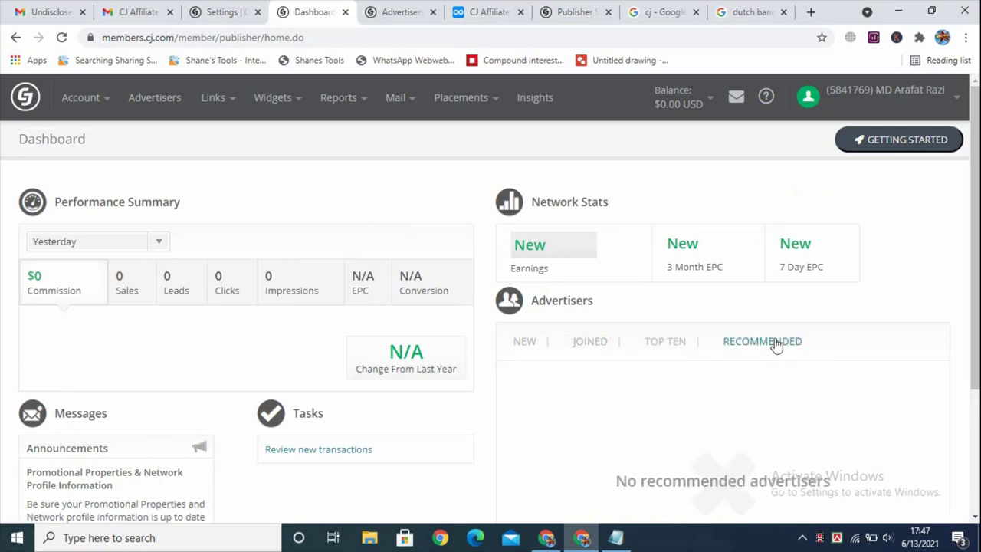
pyautogui.click(523, 345)
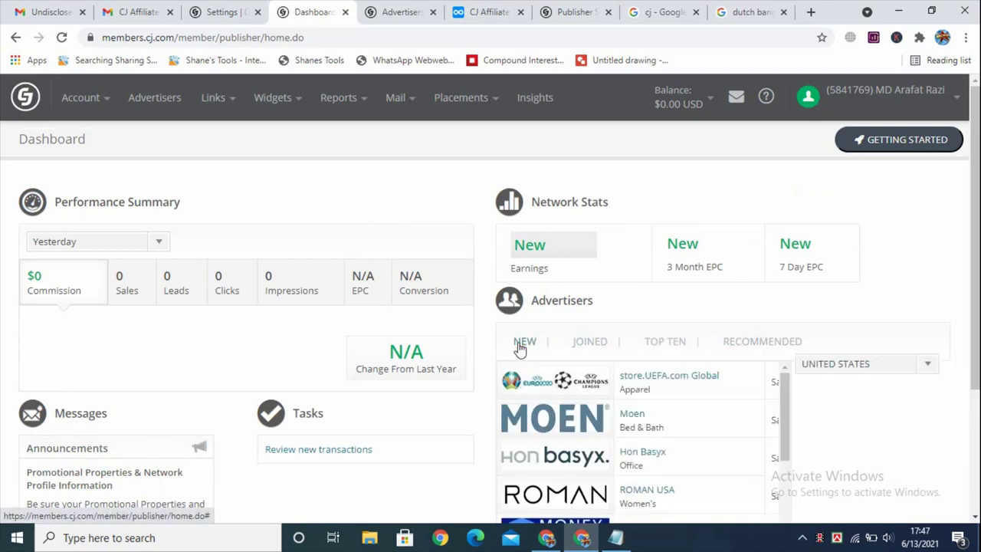
pyautogui.scroll(-5, 587, 429)
pyautogui.scroll(-6, 587, 433)
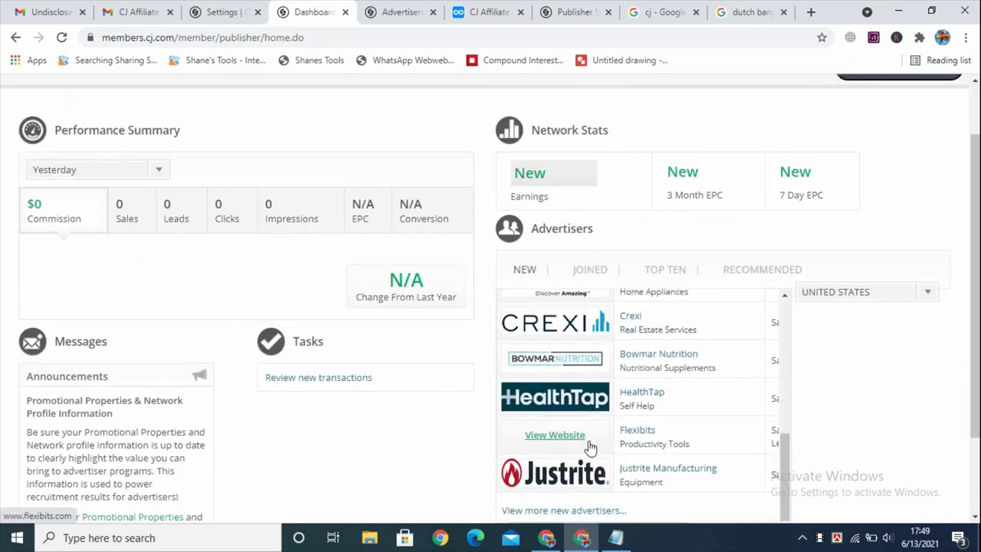
pyautogui.scroll(3, 587, 449)
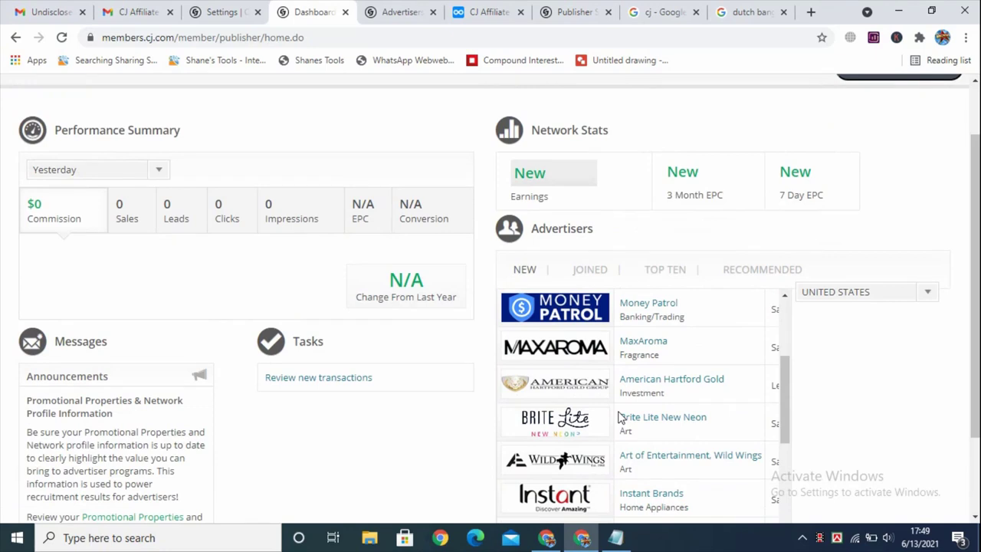
pyautogui.scroll(3, 621, 417)
pyautogui.scroll(2, 460, 370)
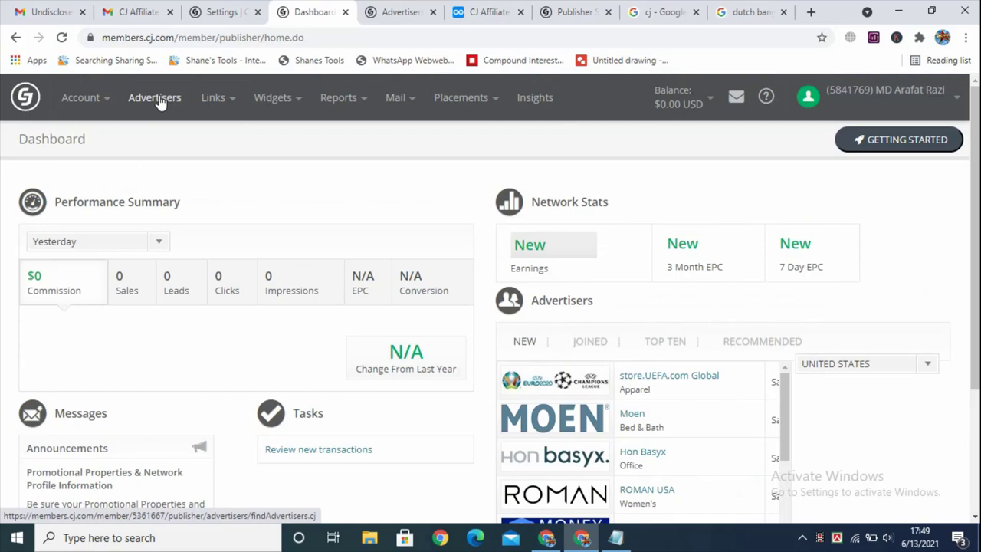
# Step: Run an advertiser search on the Advertisers tab
pyautogui.click(394, 7)
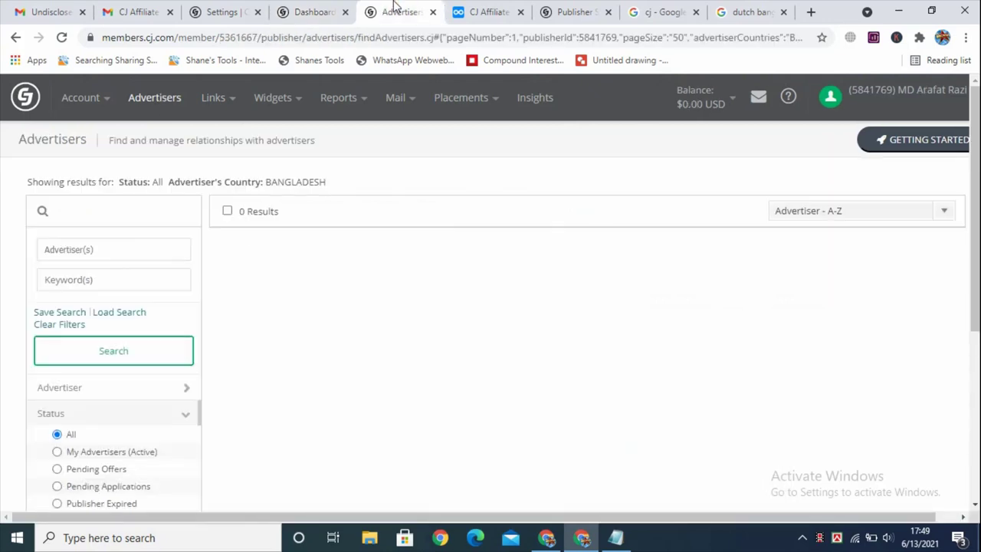
pyautogui.click(84, 250)
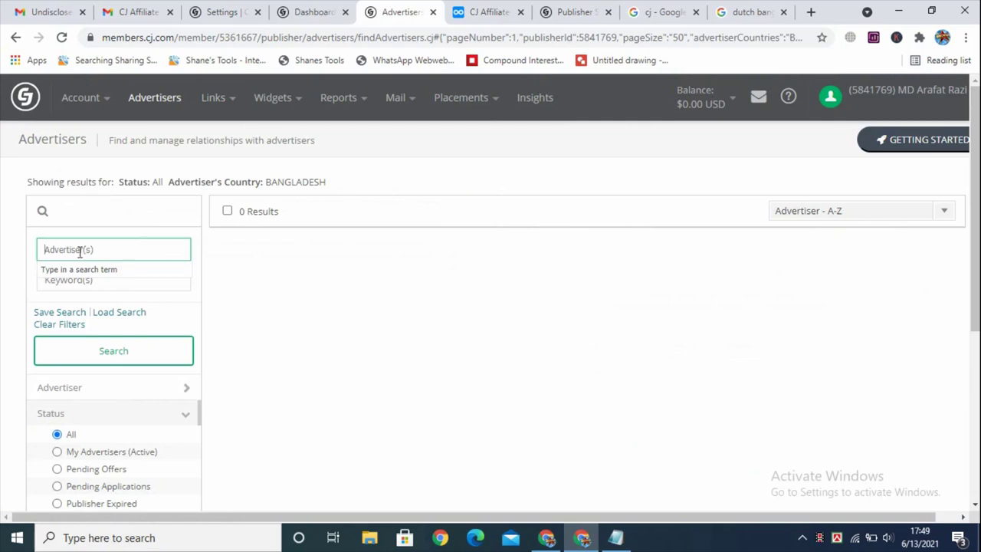
pyautogui.click(123, 351)
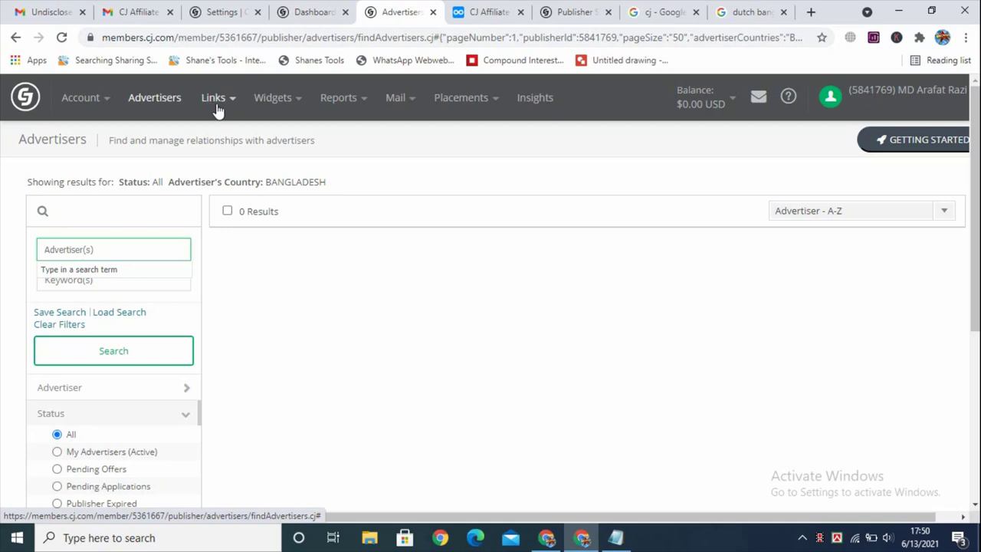
# Step: Open the store.UEFA.com Global program details from the Dashboard's NEW list and attempt to apply
pyautogui.click(304, 10)
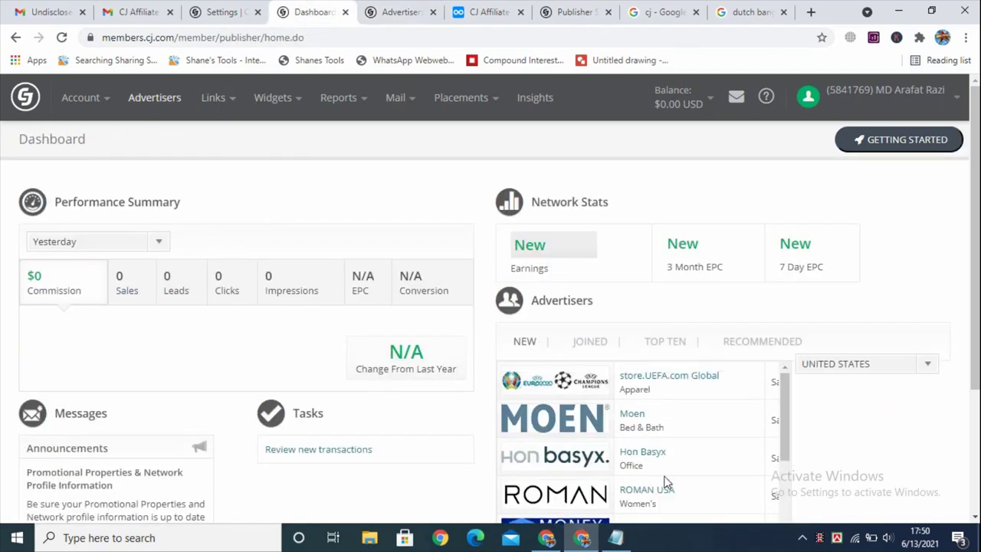
pyautogui.click(636, 377)
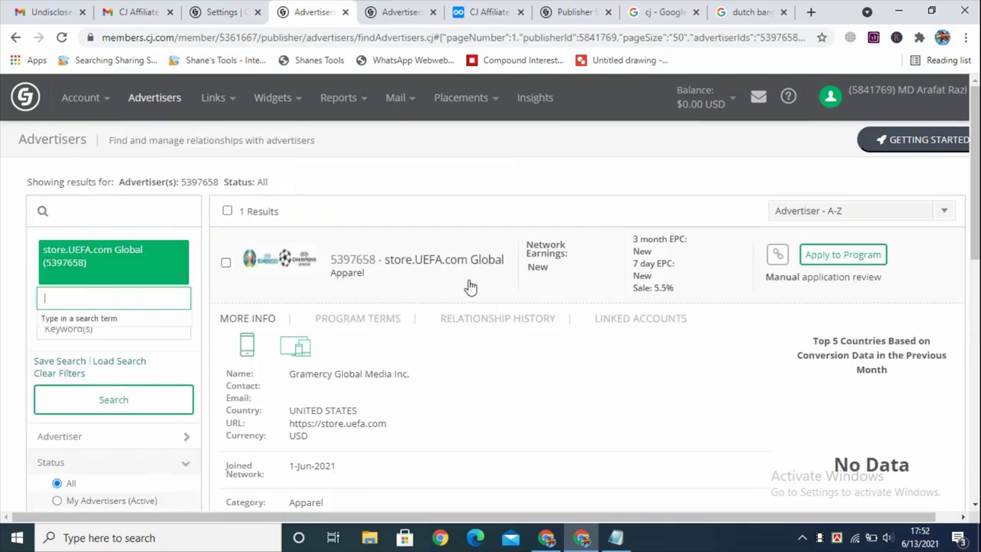
pyautogui.scroll(-8, 475, 278)
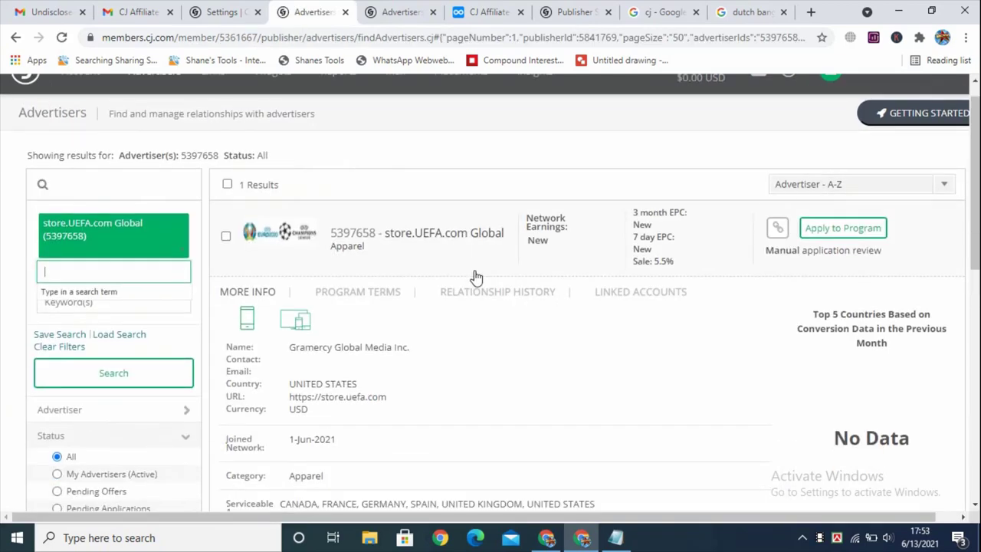
pyautogui.scroll(5, 614, 344)
pyautogui.scroll(3, 613, 344)
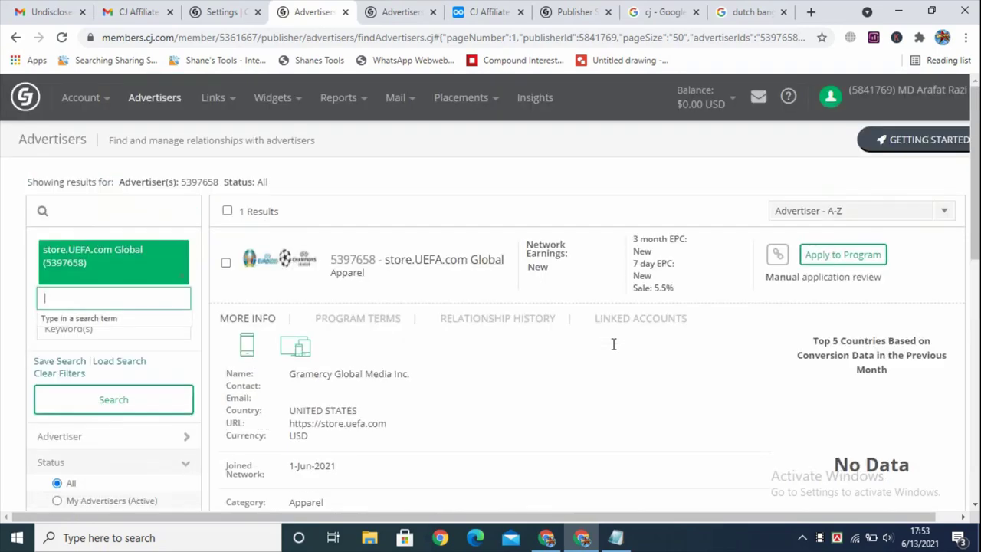
pyautogui.click(835, 261)
# Step: Search advertisers for 'fiverr', adding Fiverr Affiliates (4978691) to results beside store.UEFA.com Global
pyautogui.write('fiverr')
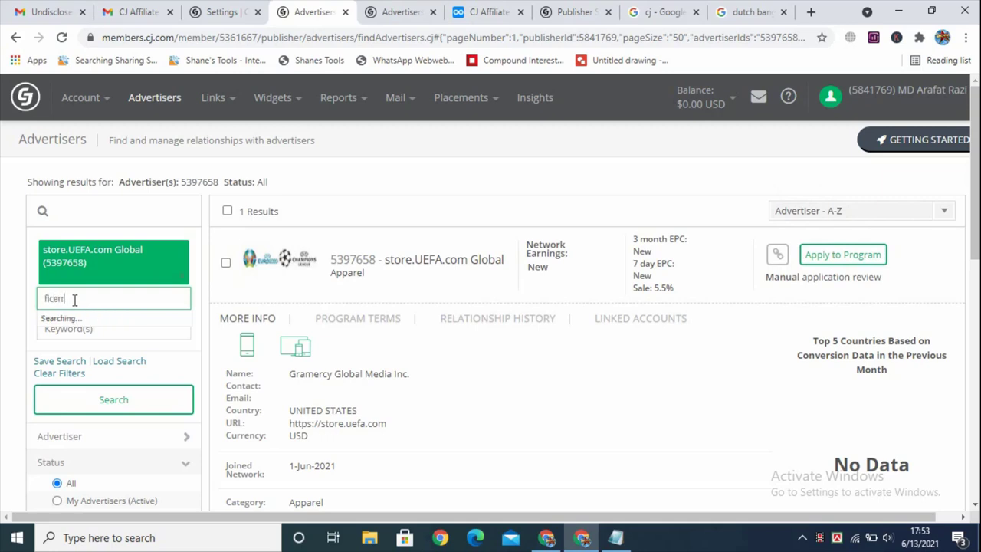
pyautogui.click(113, 401)
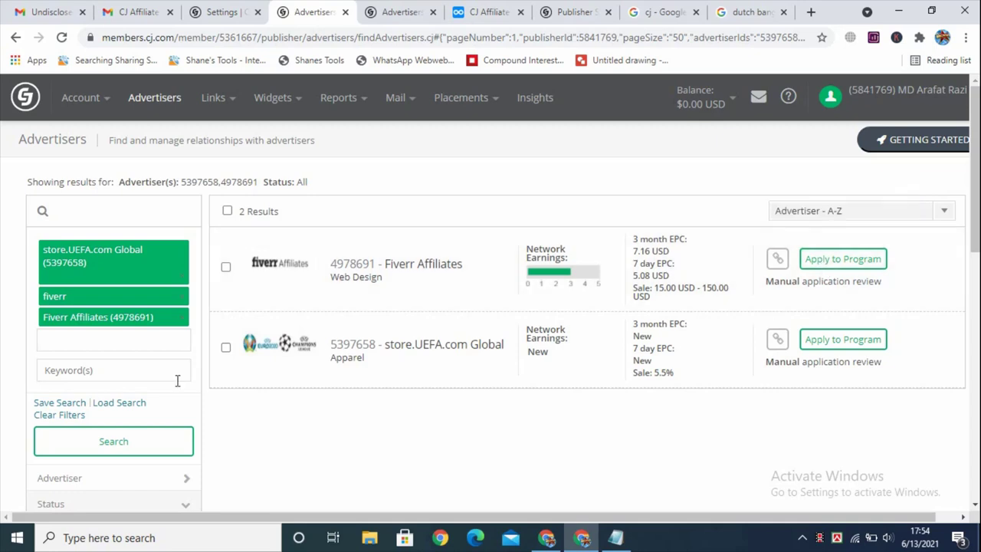
pyautogui.click(79, 339)
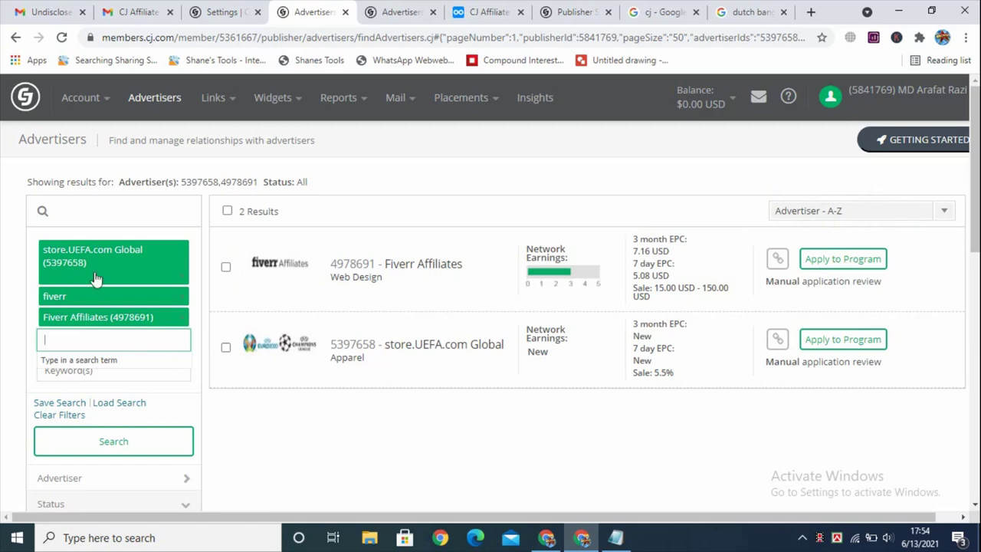
pyautogui.moveTo(180, 184); pyautogui.dragTo(259, 184)
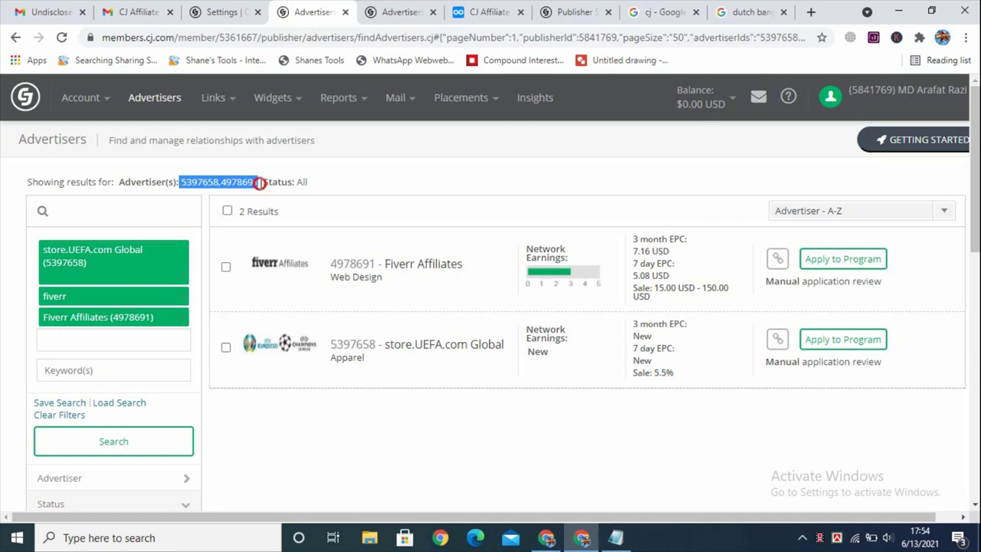
pyautogui.doubleClick(259, 184)
pyautogui.click(106, 337)
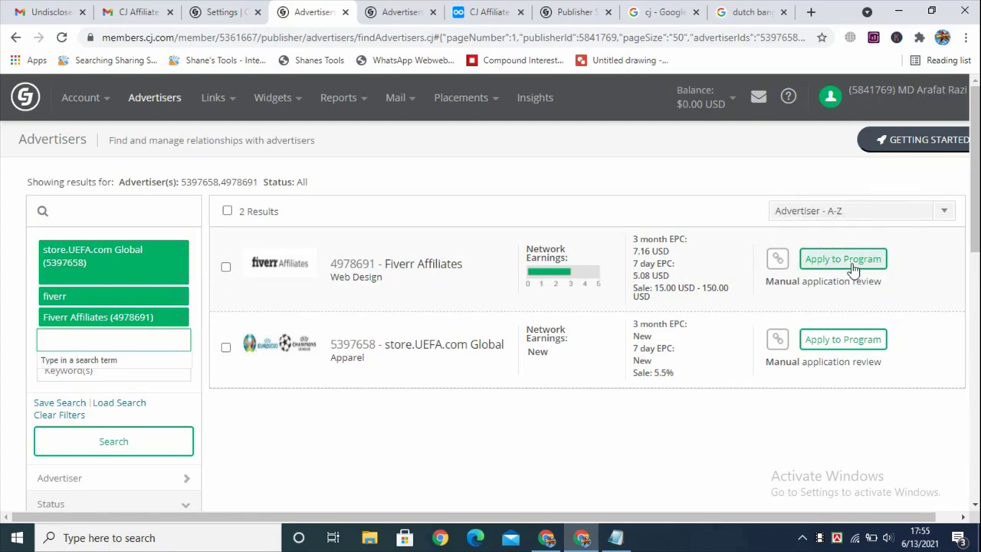
# Step: Apply to the Fiverr Affiliates program and check the pending application's status
pyautogui.click(853, 267)
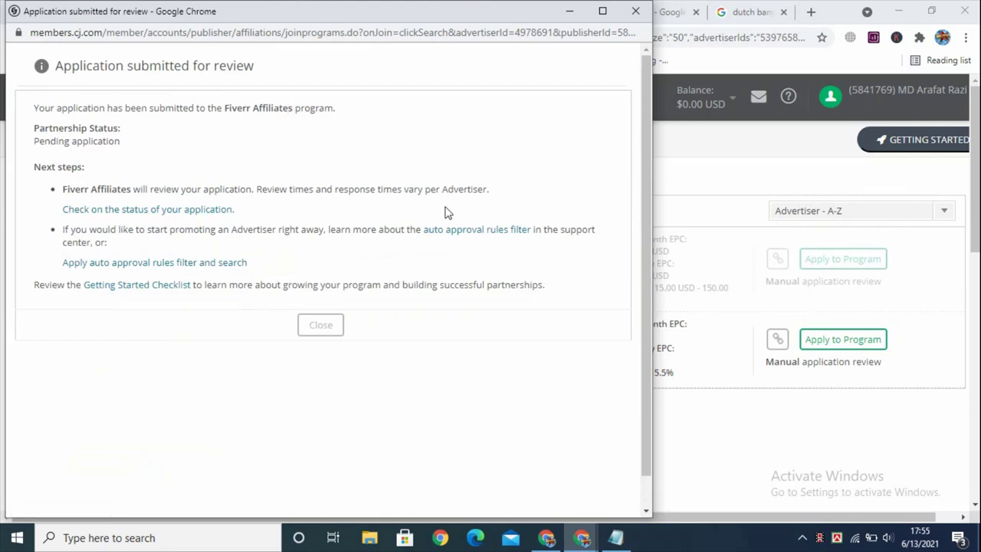
pyautogui.click(120, 216)
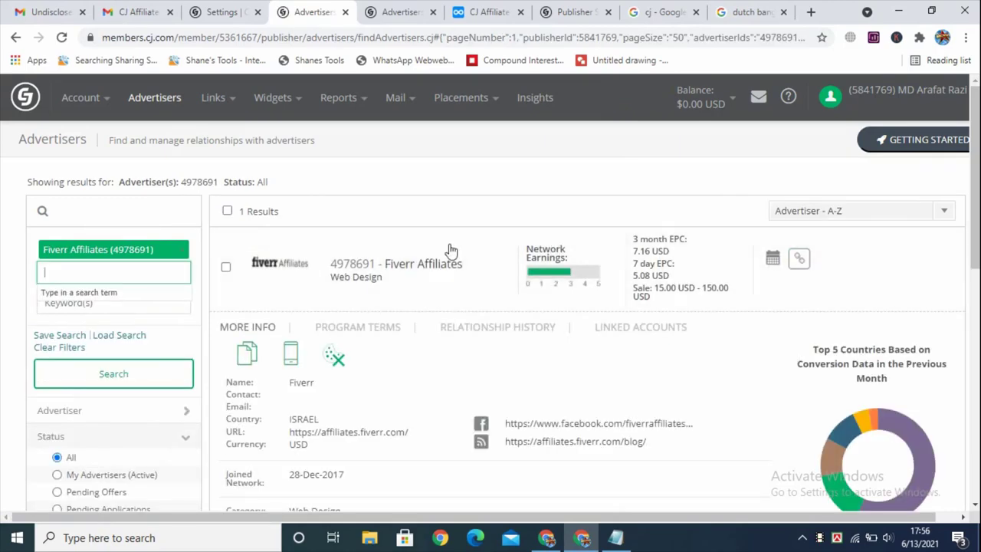
pyautogui.scroll(-1, 456, 256)
pyautogui.scroll(1, 820, 195)
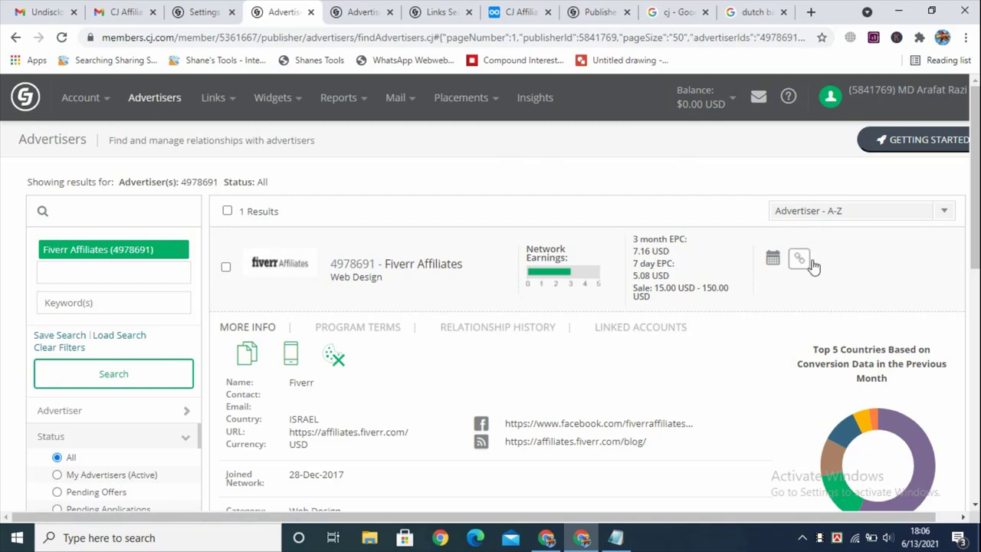
pyautogui.scroll(-3, 797, 320)
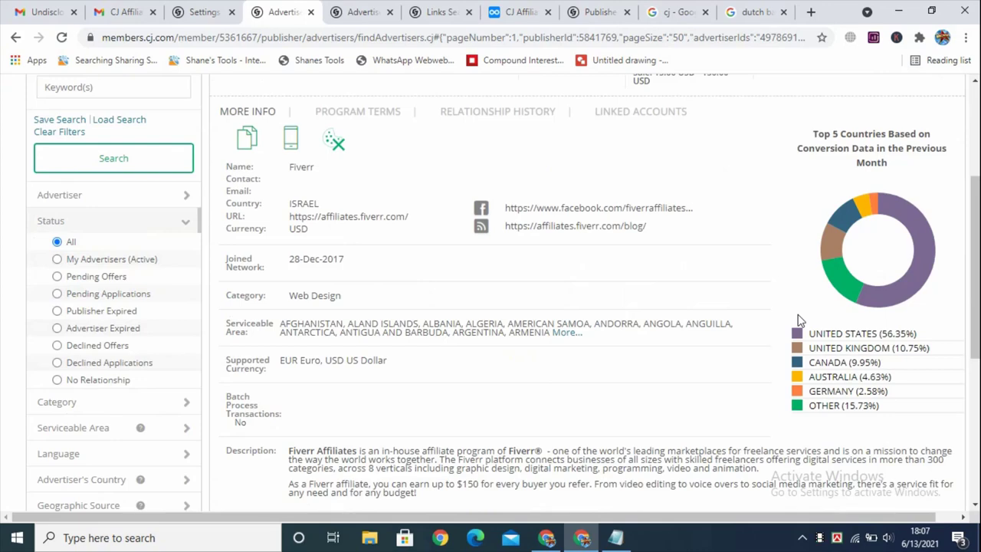
pyautogui.scroll(3, 794, 345)
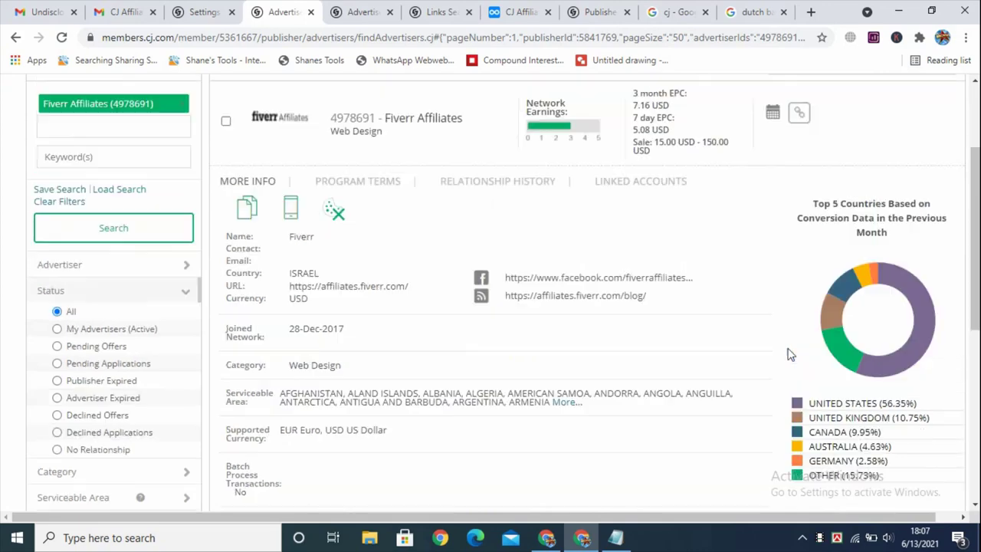